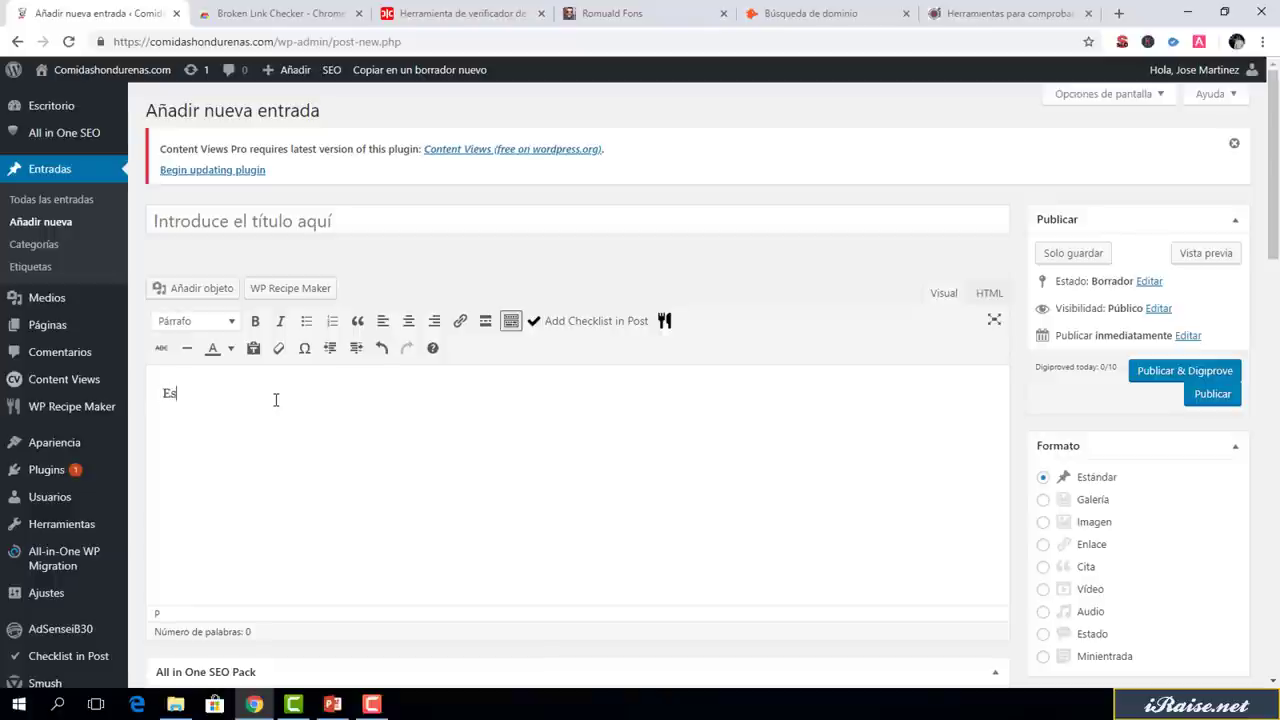
type("te es un enlace")
left_click_drag(274, 397, 161, 400)
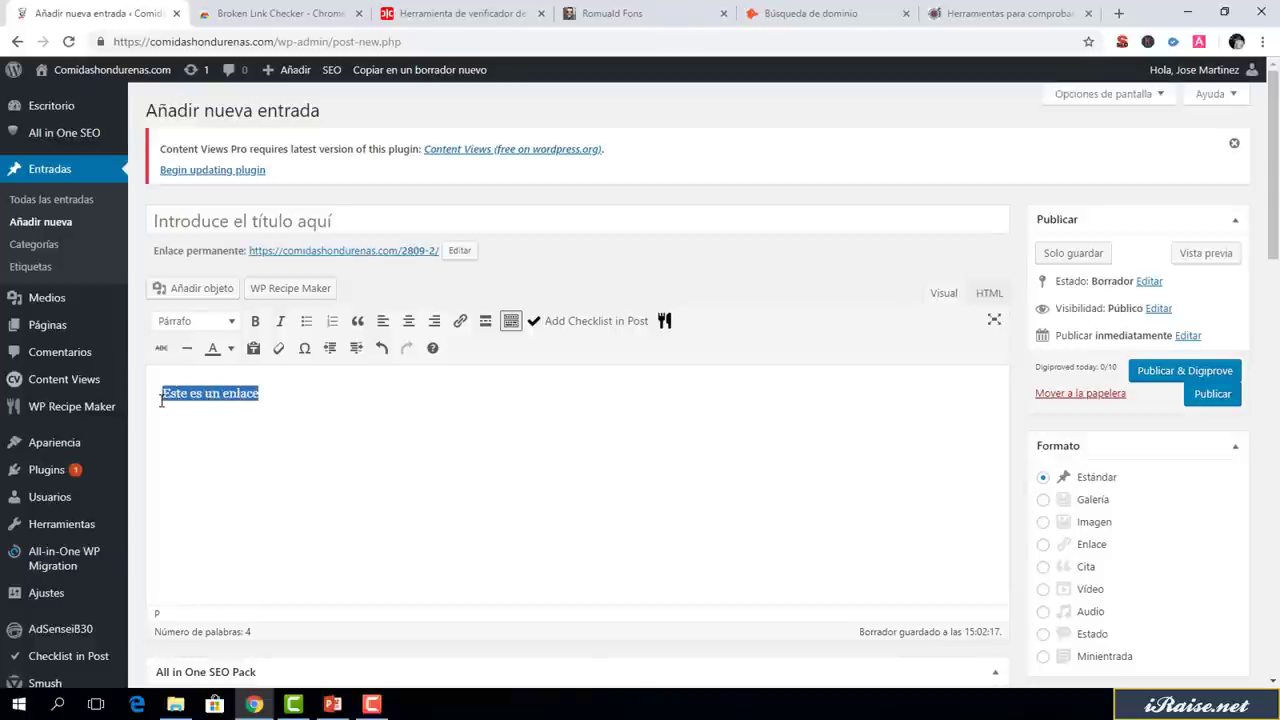
left_click(458, 326)
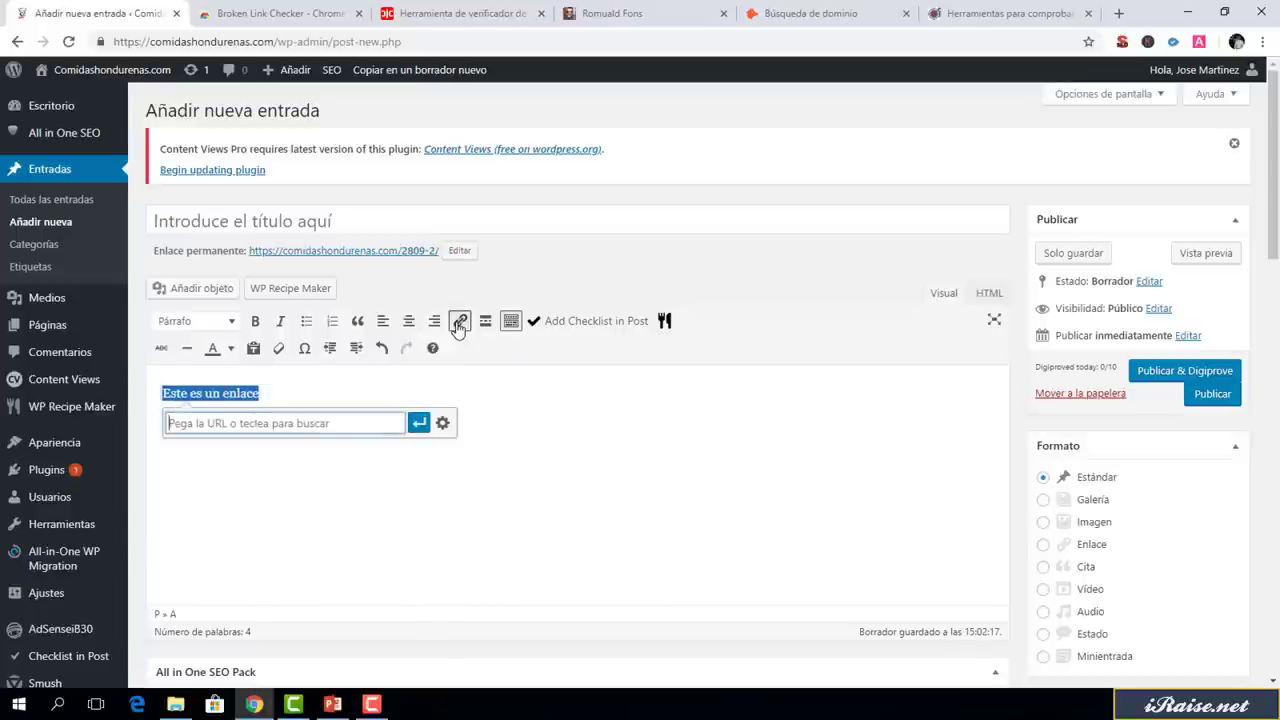
left_click_drag(278, 42, 106, 38)
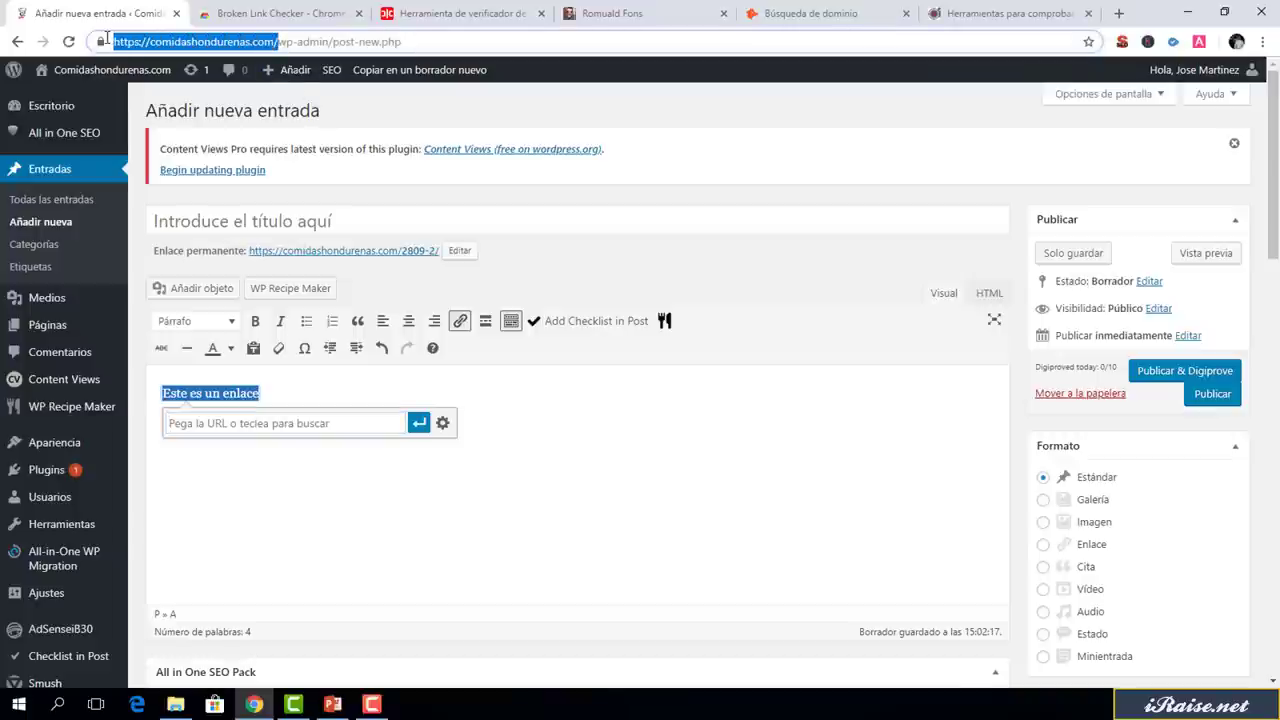
key("ctrl+c")
left_click(287, 423)
key("ctrl+v")
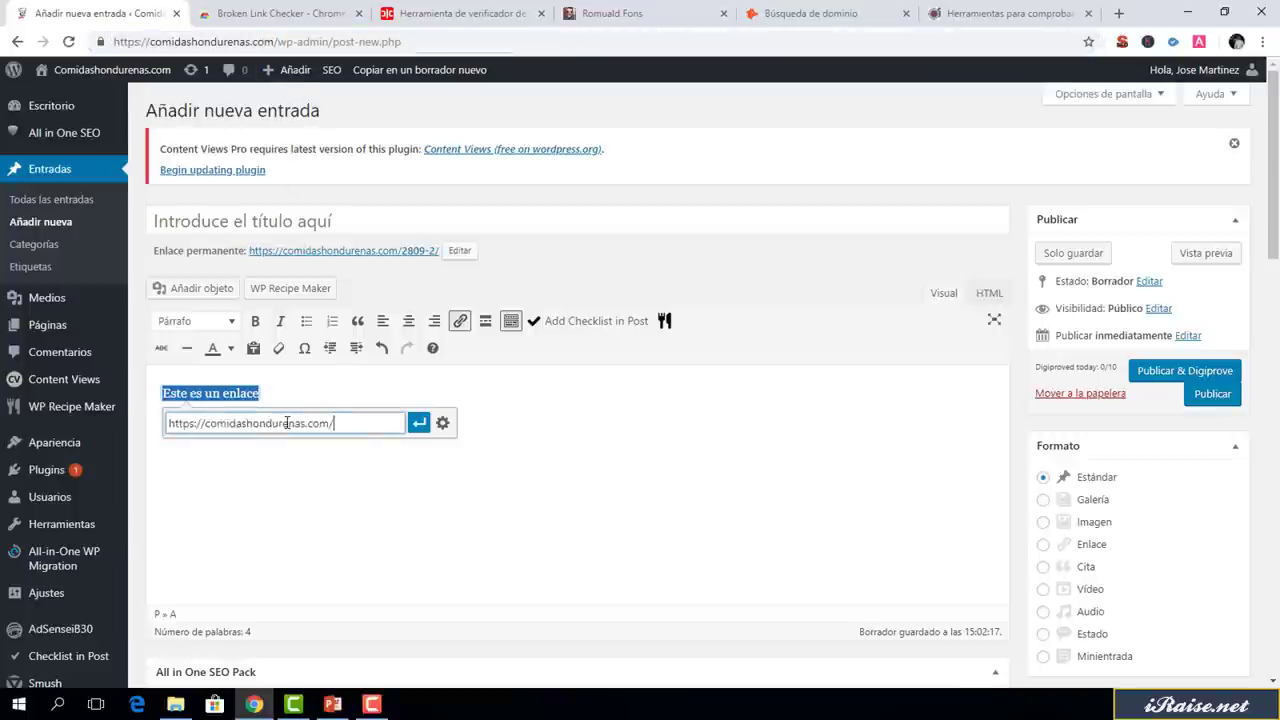
Set the "Este es un enlace" link to open in a new tab and update it
left_click(442, 423)
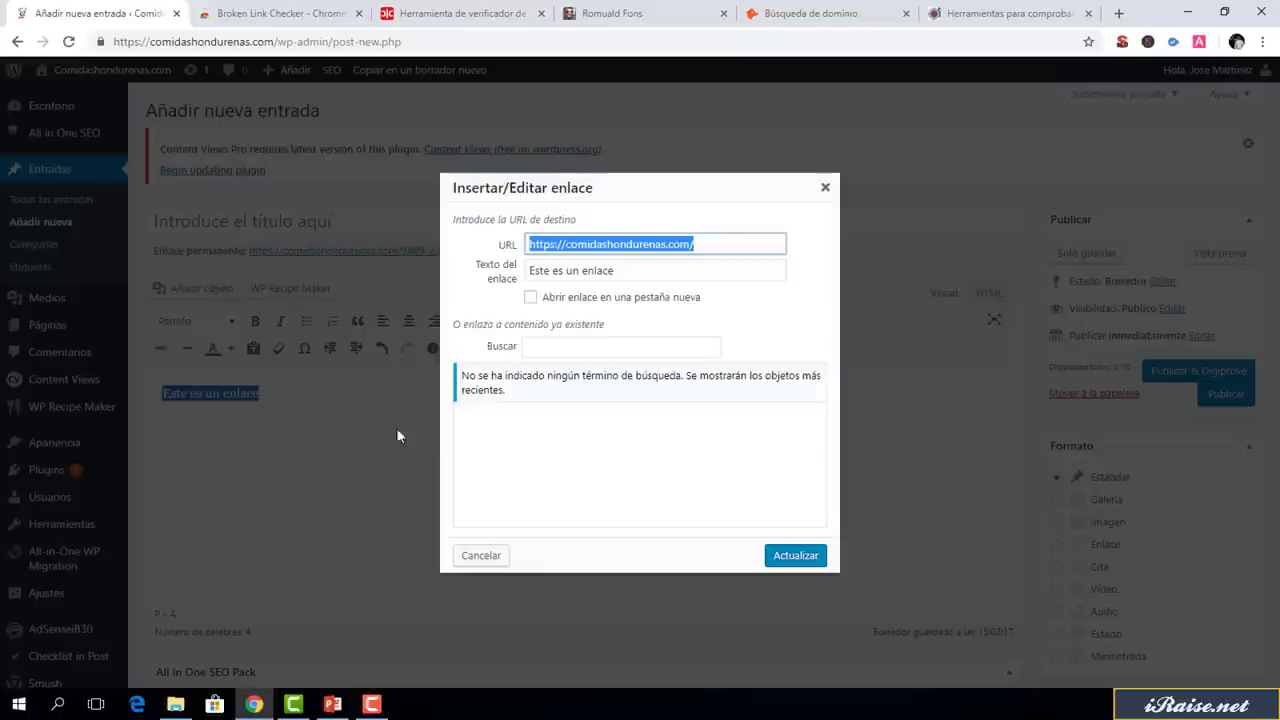
left_click(529, 300)
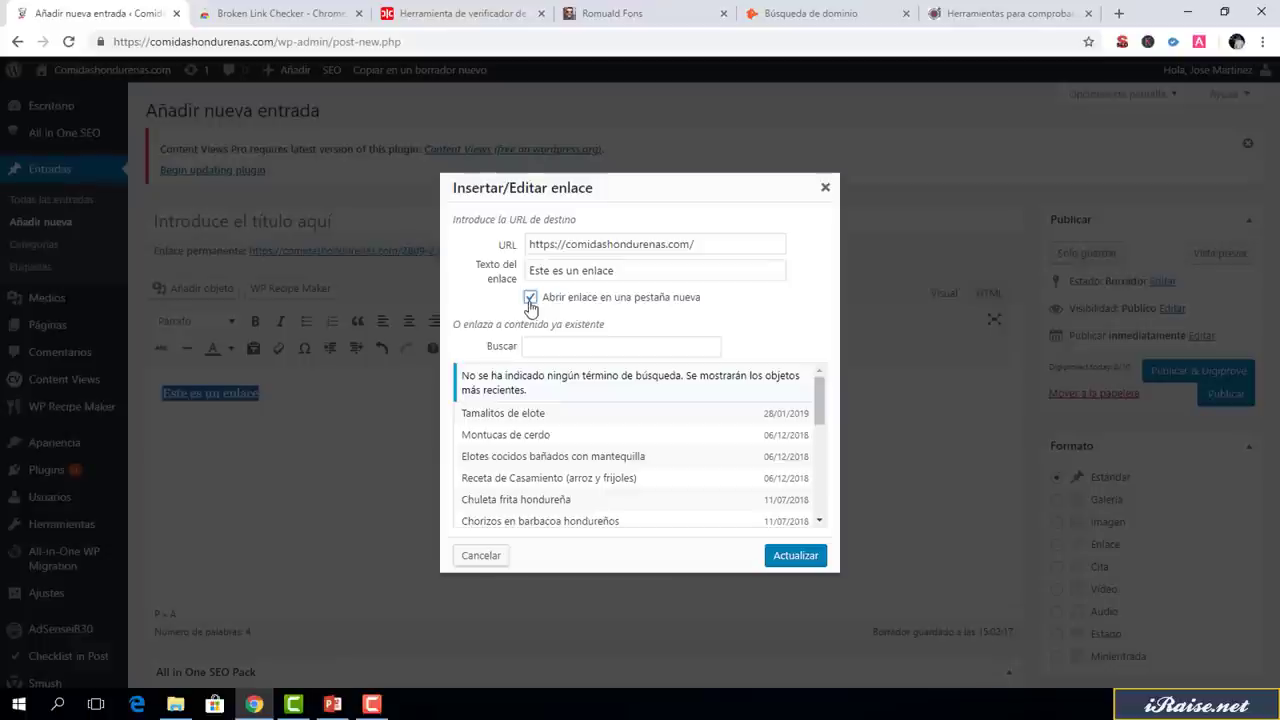
left_click(785, 556)
Preview the draft, follow its link to test the destination, and return to the post editor
left_click(685, 527)
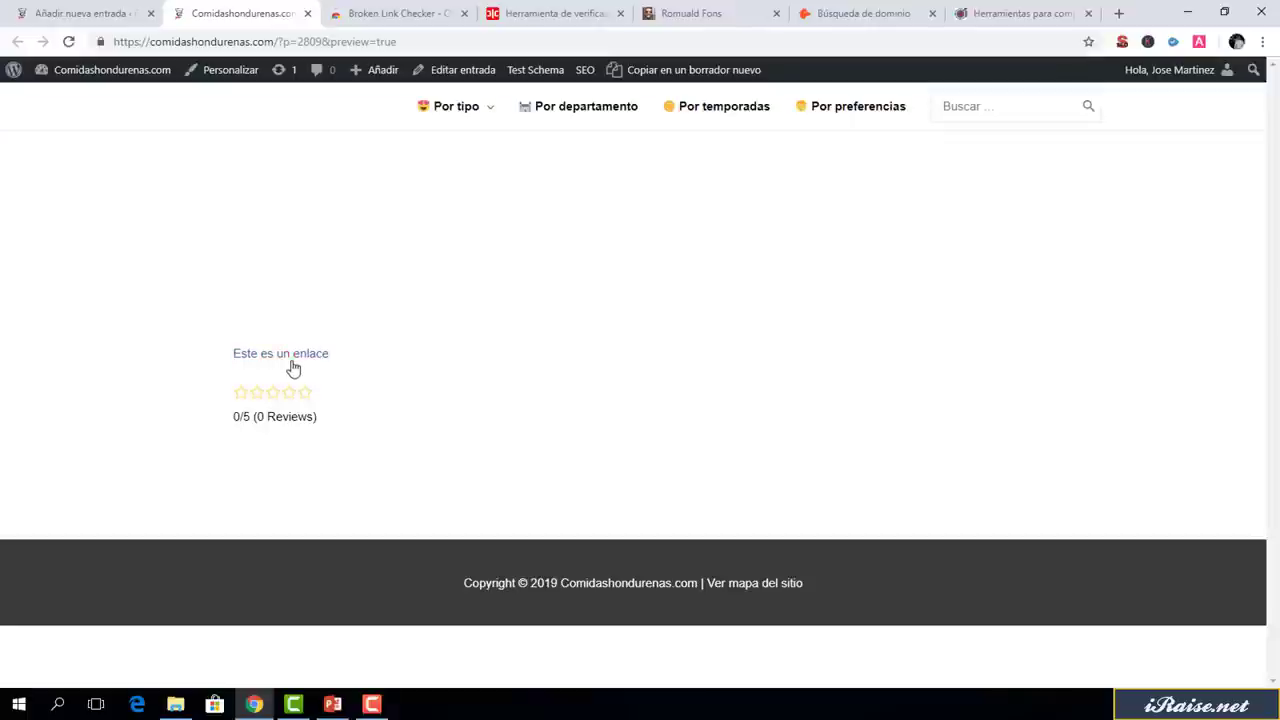
left_click(293, 363)
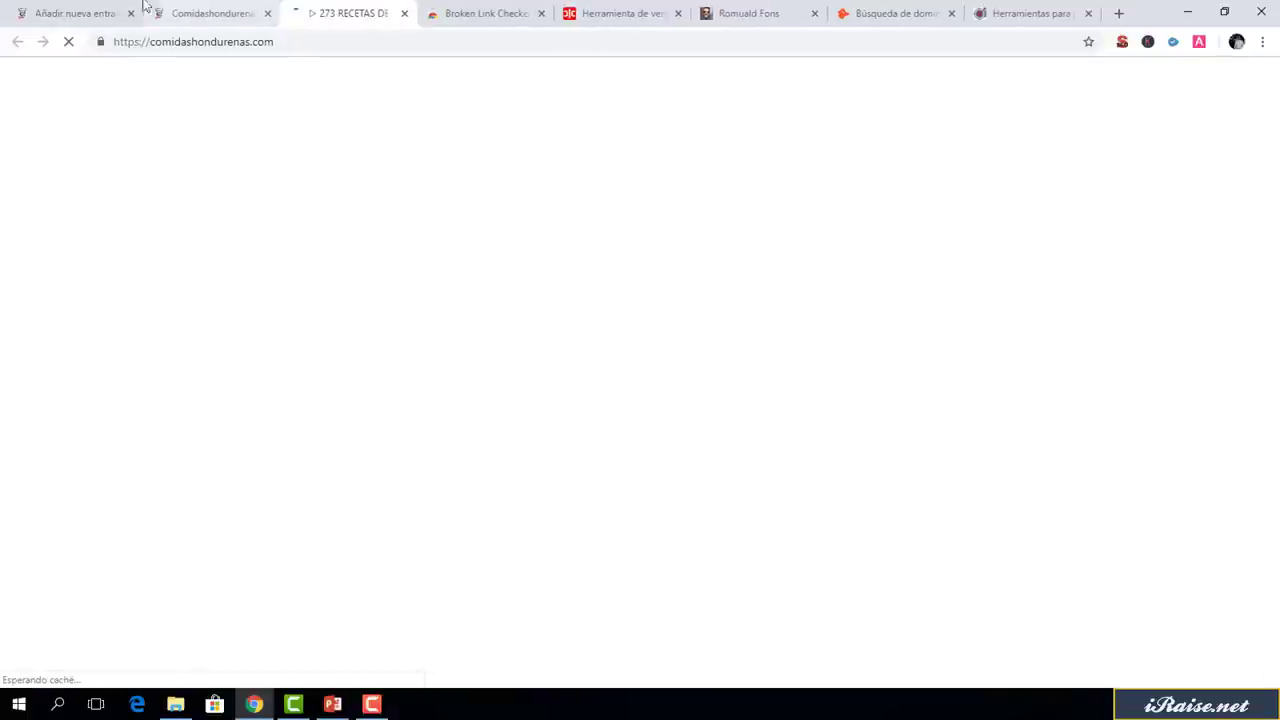
left_click(75, 13)
left_click(988, 293)
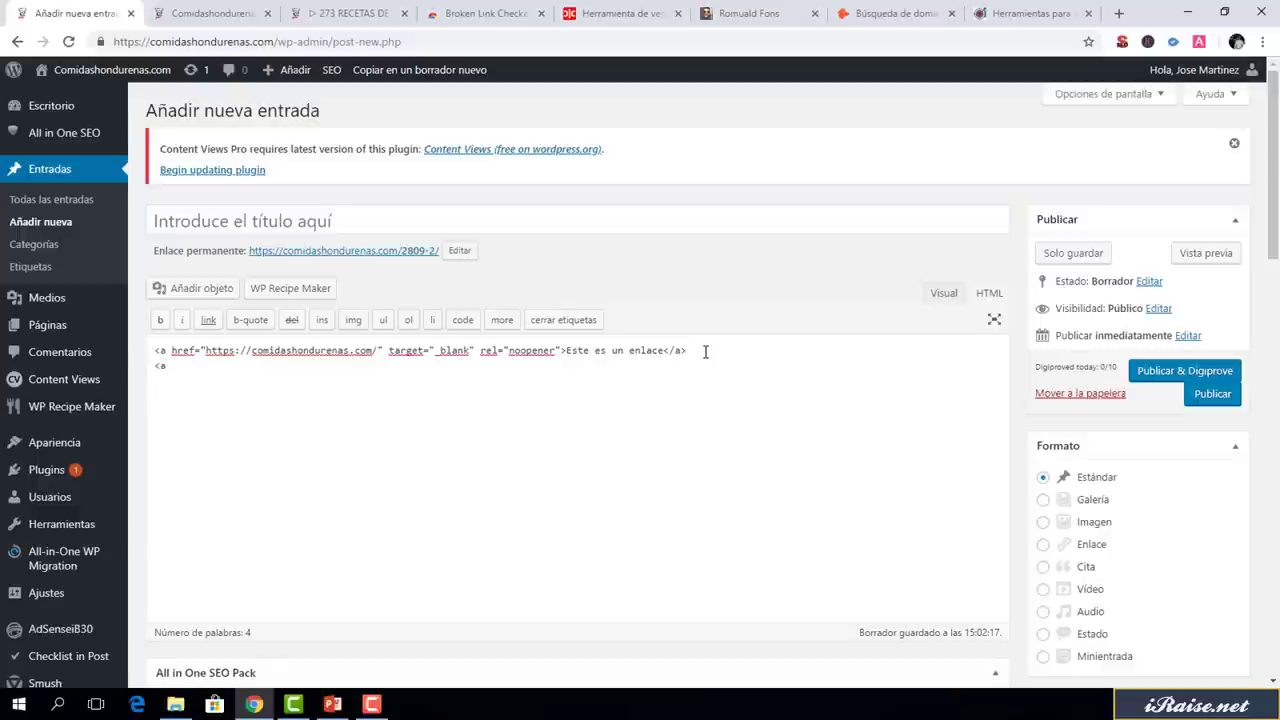
type("hre")
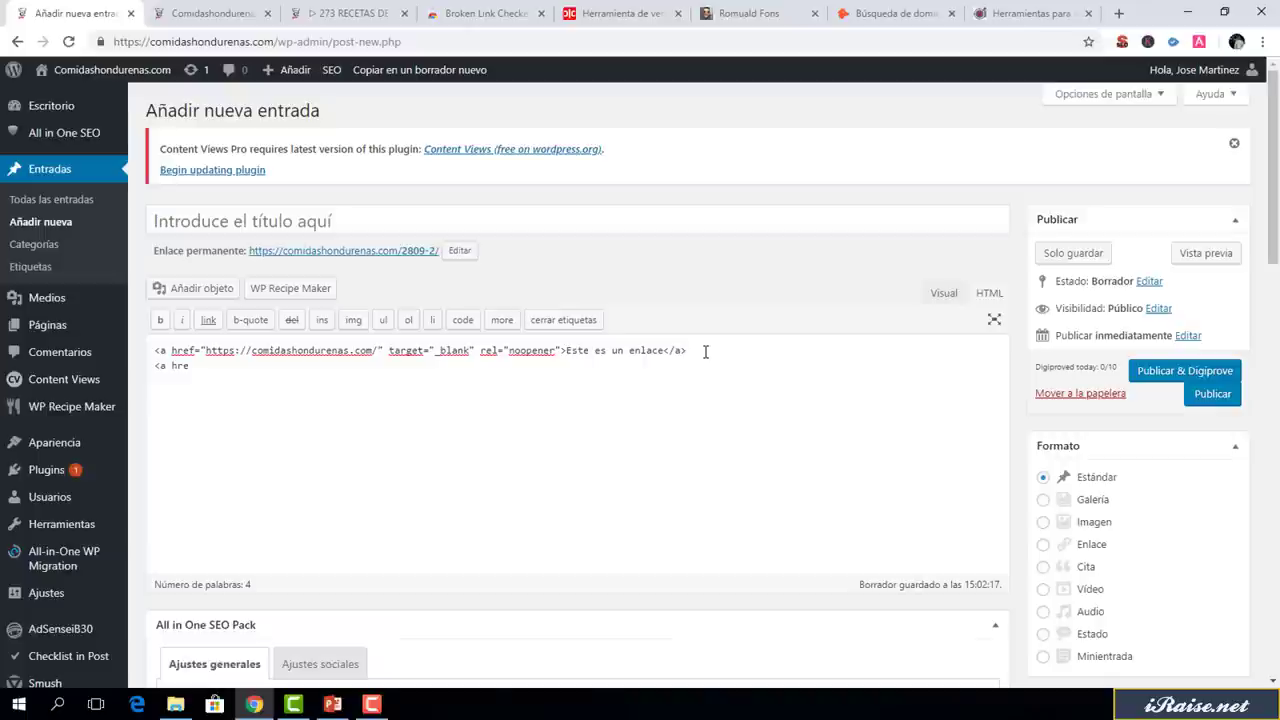
type("f=")
Open the "Receta de baleadas hondureñas" page from the site's home page, copy its URL and return to the post editor
left_click(328, 13)
triple_click(276, 600)
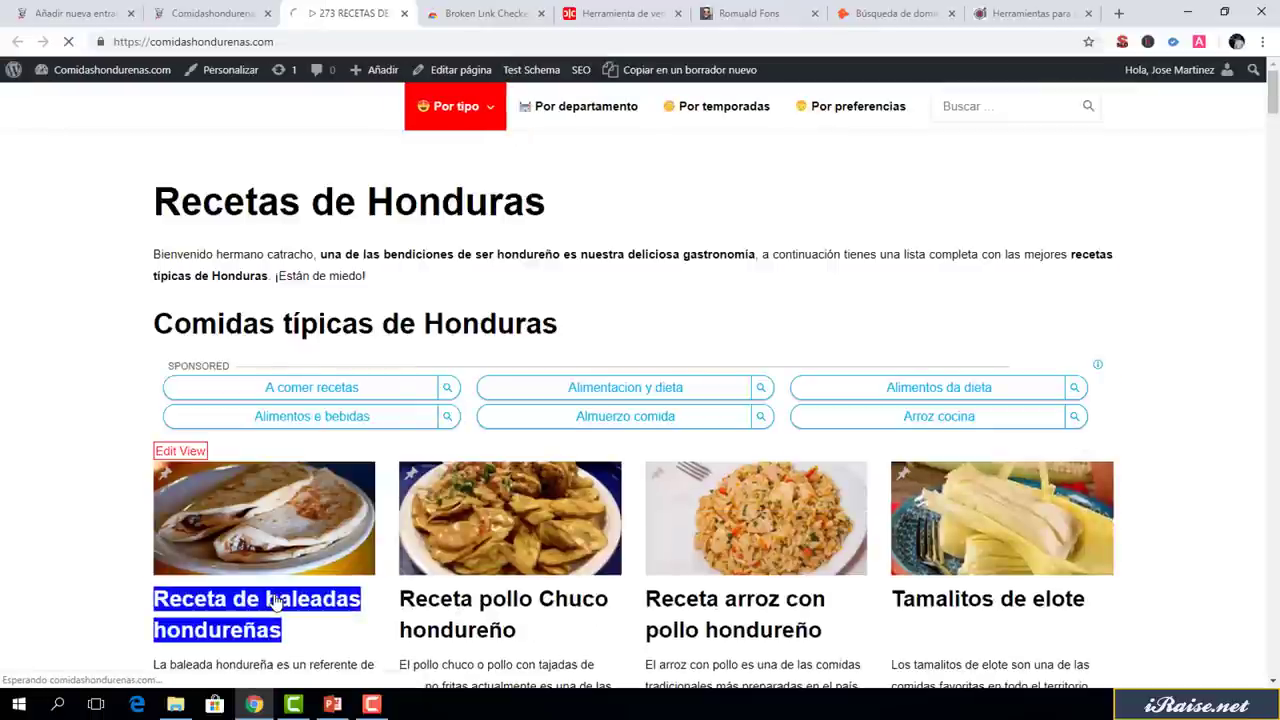
left_click(276, 600)
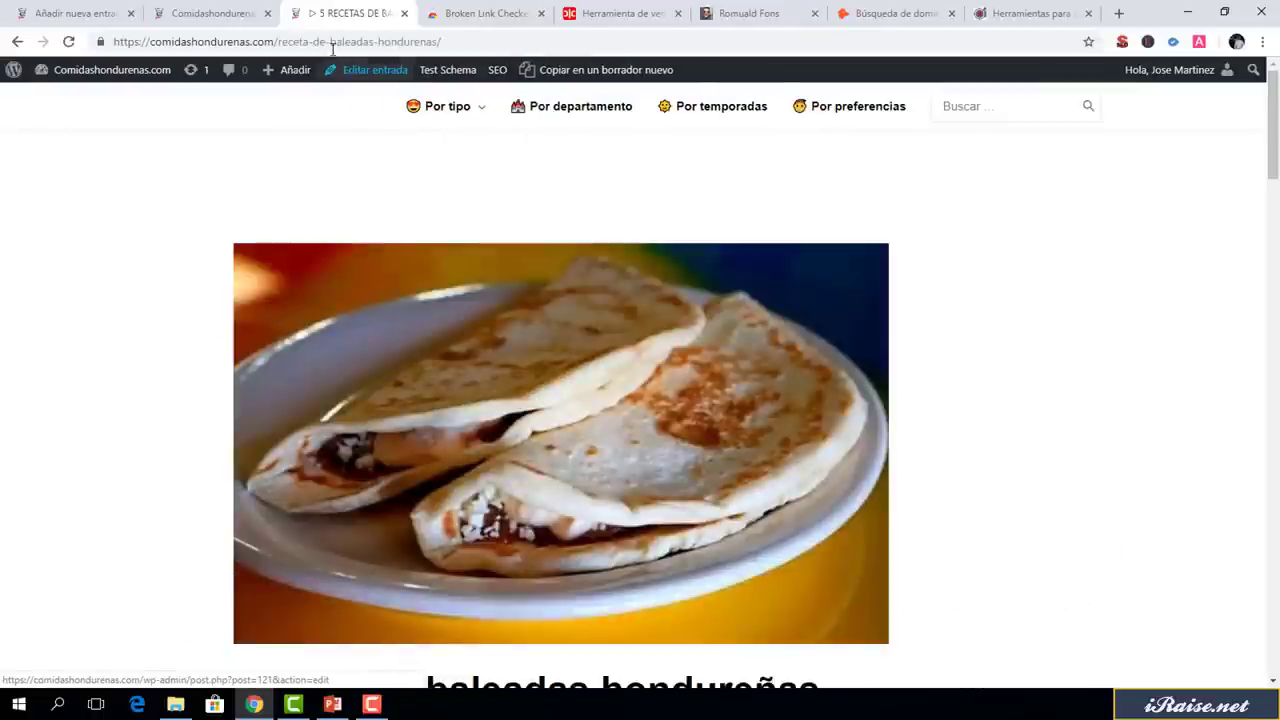
left_click(330, 41)
left_click(27, 7)
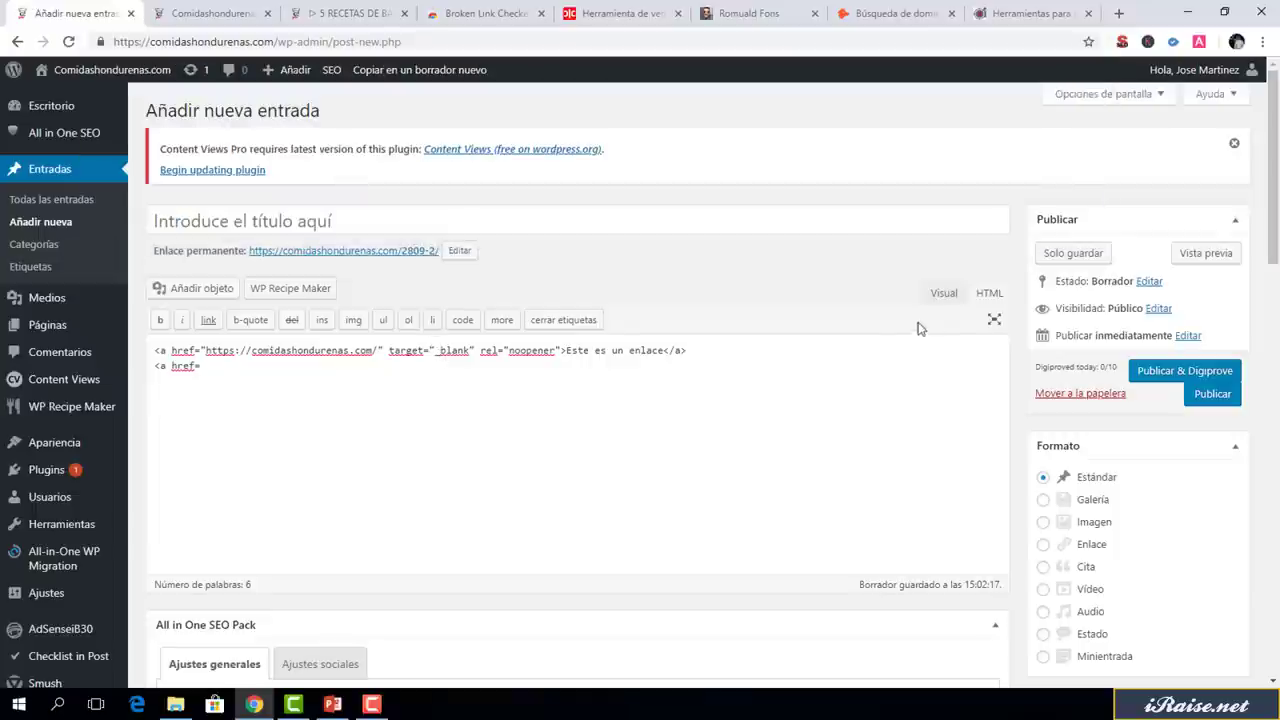
left_click(944, 292)
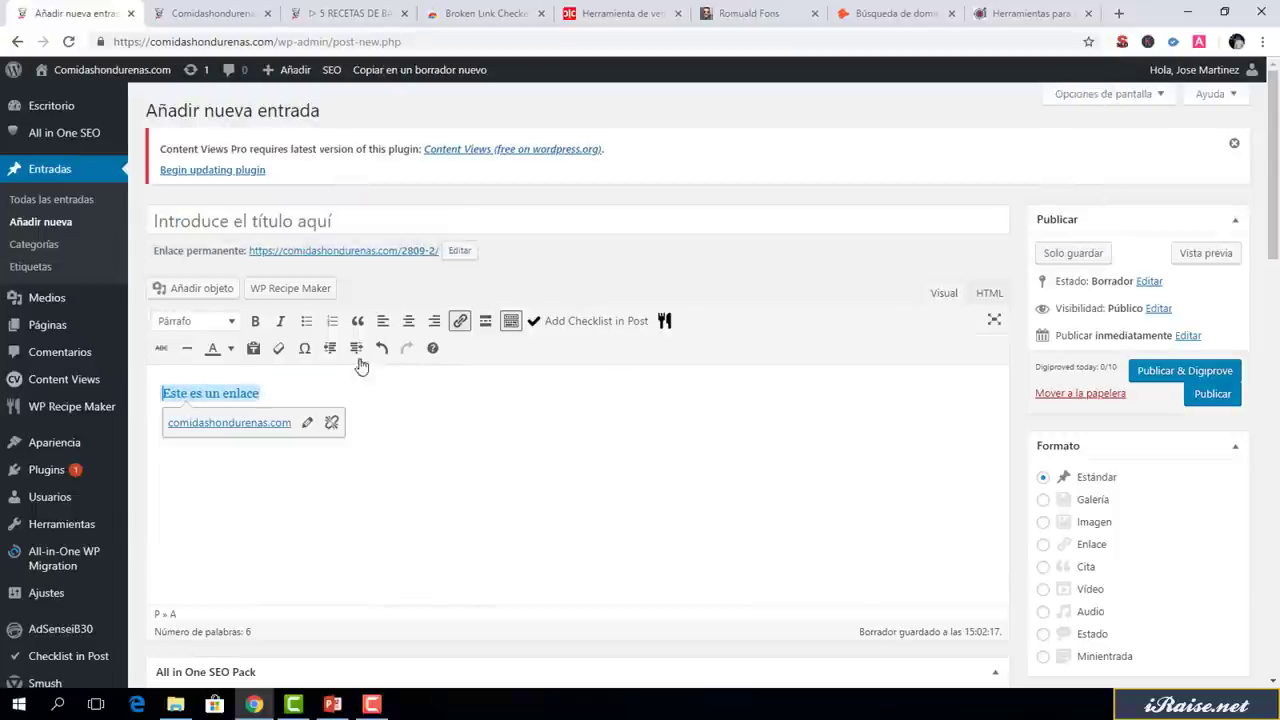
left_click(307, 422)
key("ctrl+v")
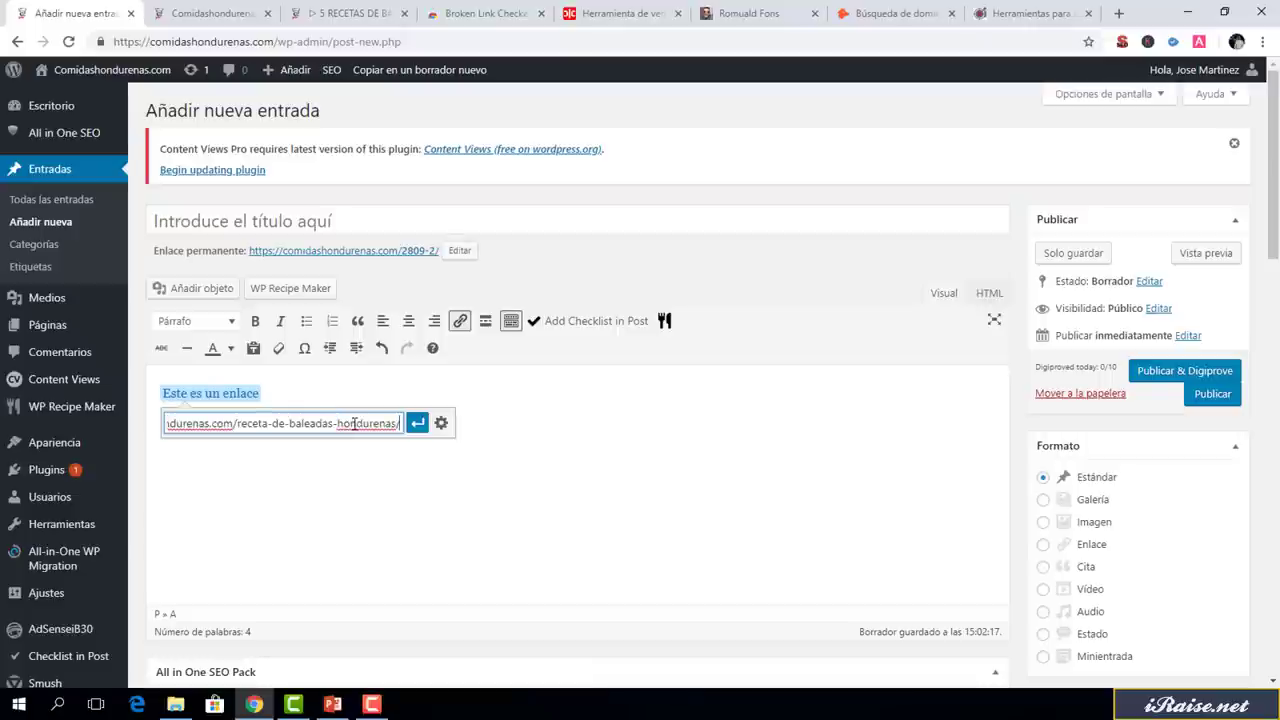
left_click(416, 425)
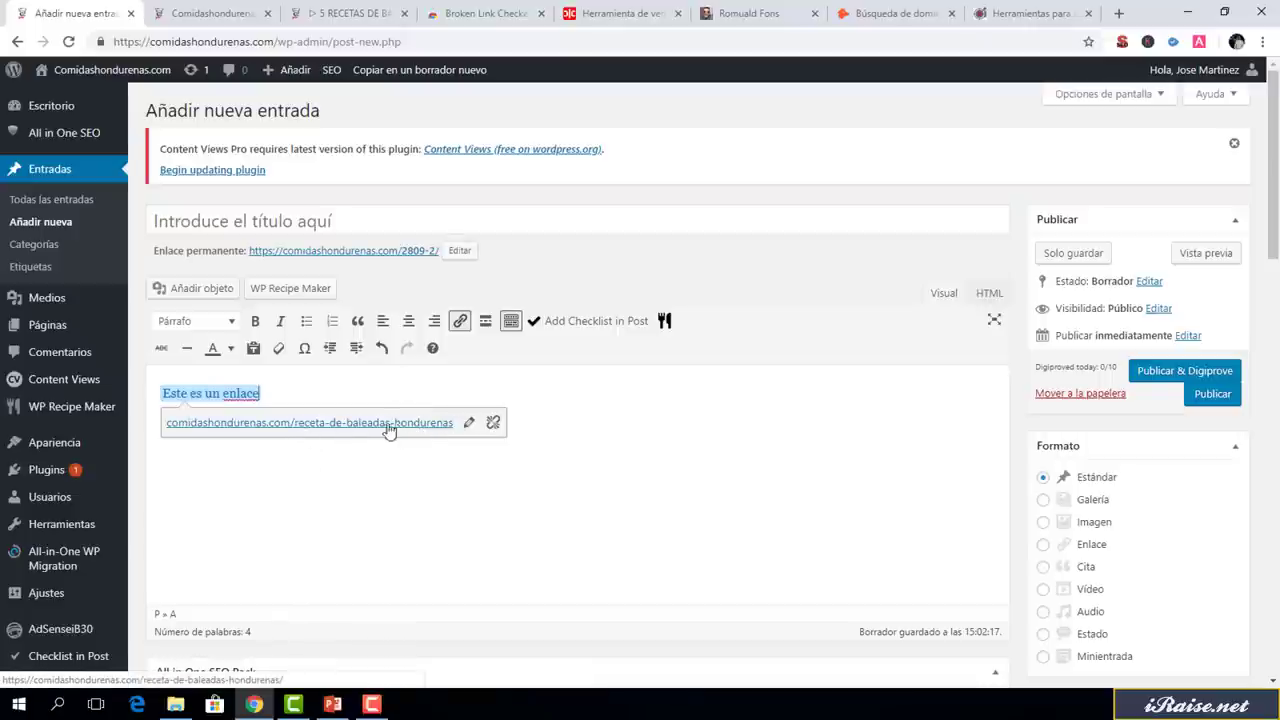
Add a second link in the HTML code as <a href="baleadas">este es un enlace</a> and return to the visual view
left_click(989, 292)
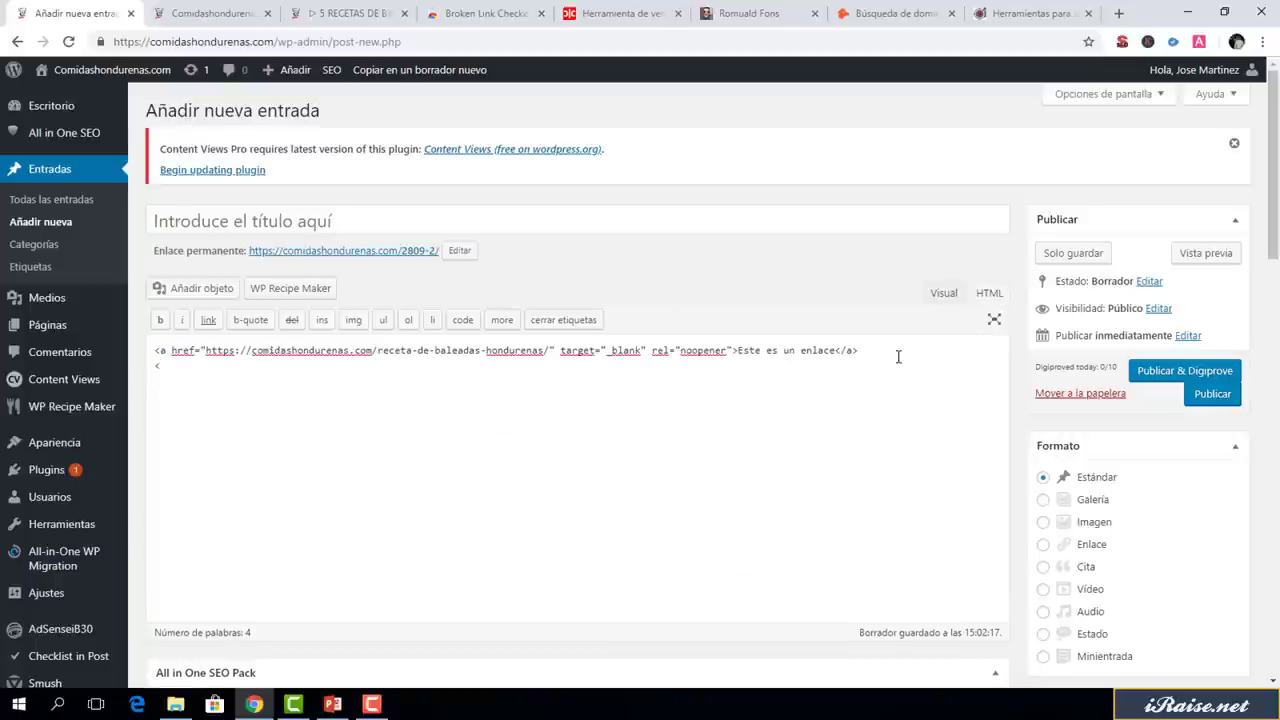
type("hreg")
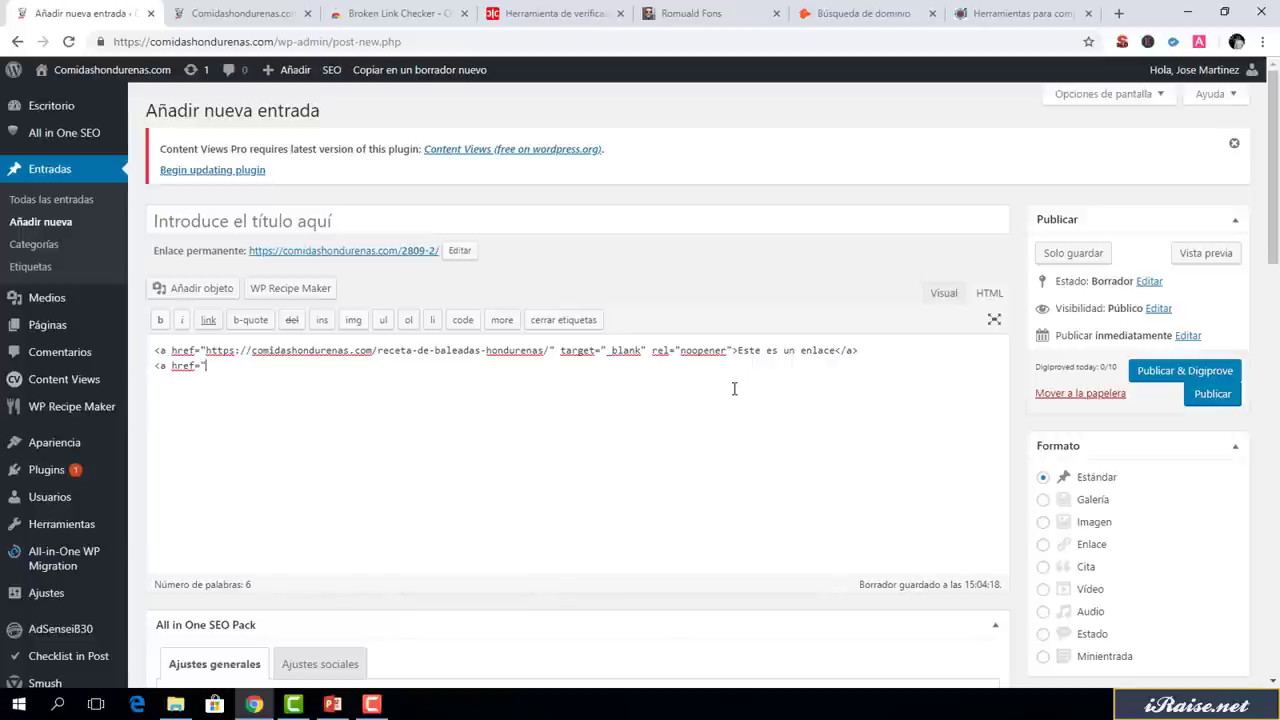
type("baleadas")
type("\"")
type("<")
type("este es un enl")
type("ace")
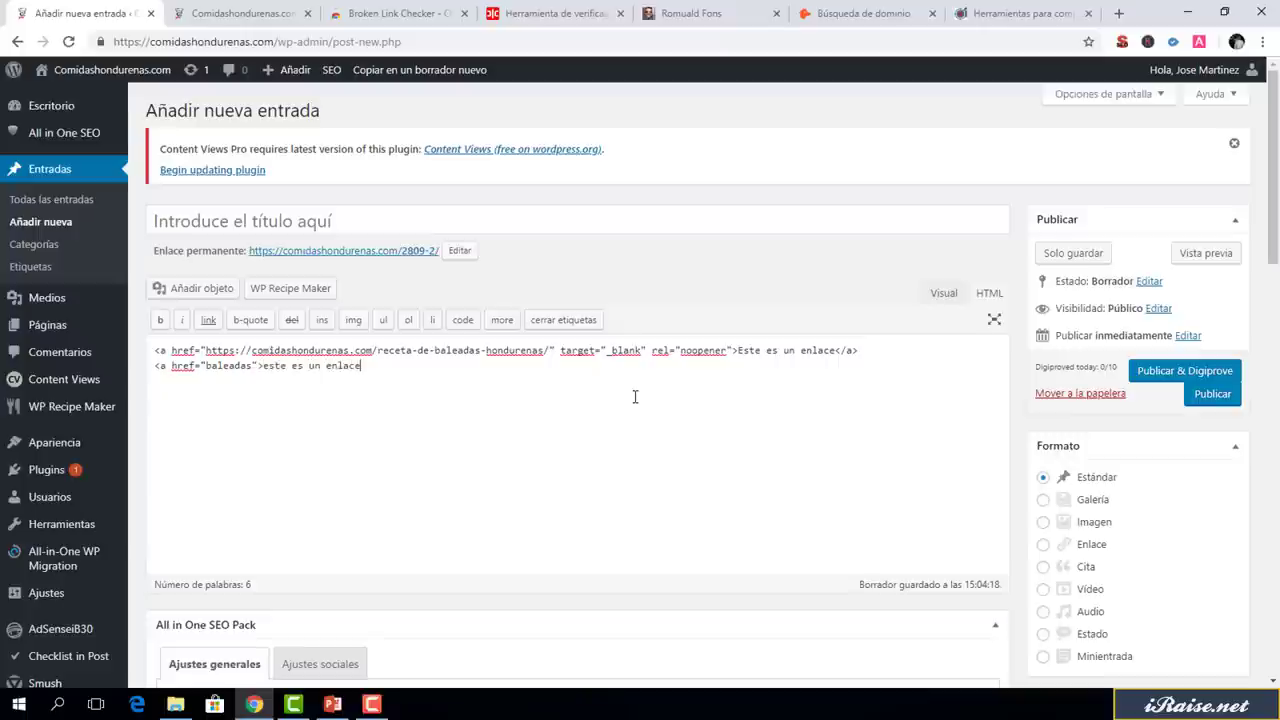
type("<a>")
left_click(944, 293)
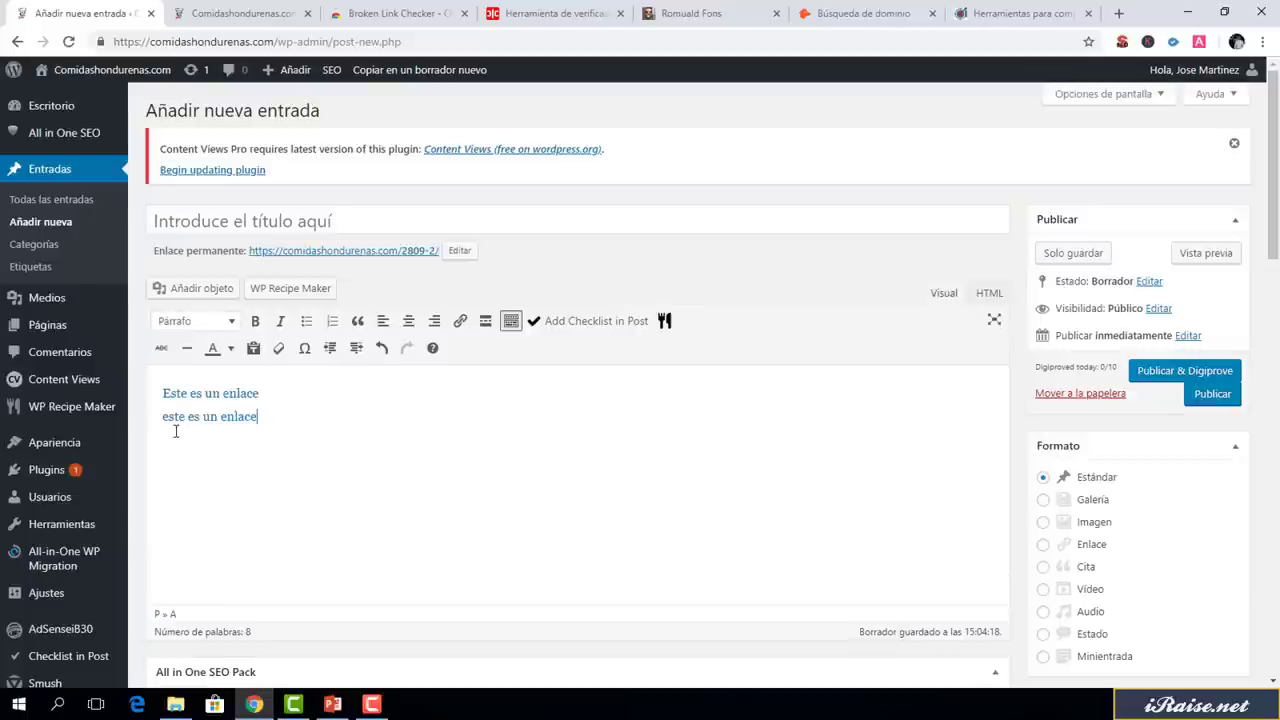
Preview the draft, test both the absolute and the relative link, and close the page reached by the second one
left_click(1200, 255)
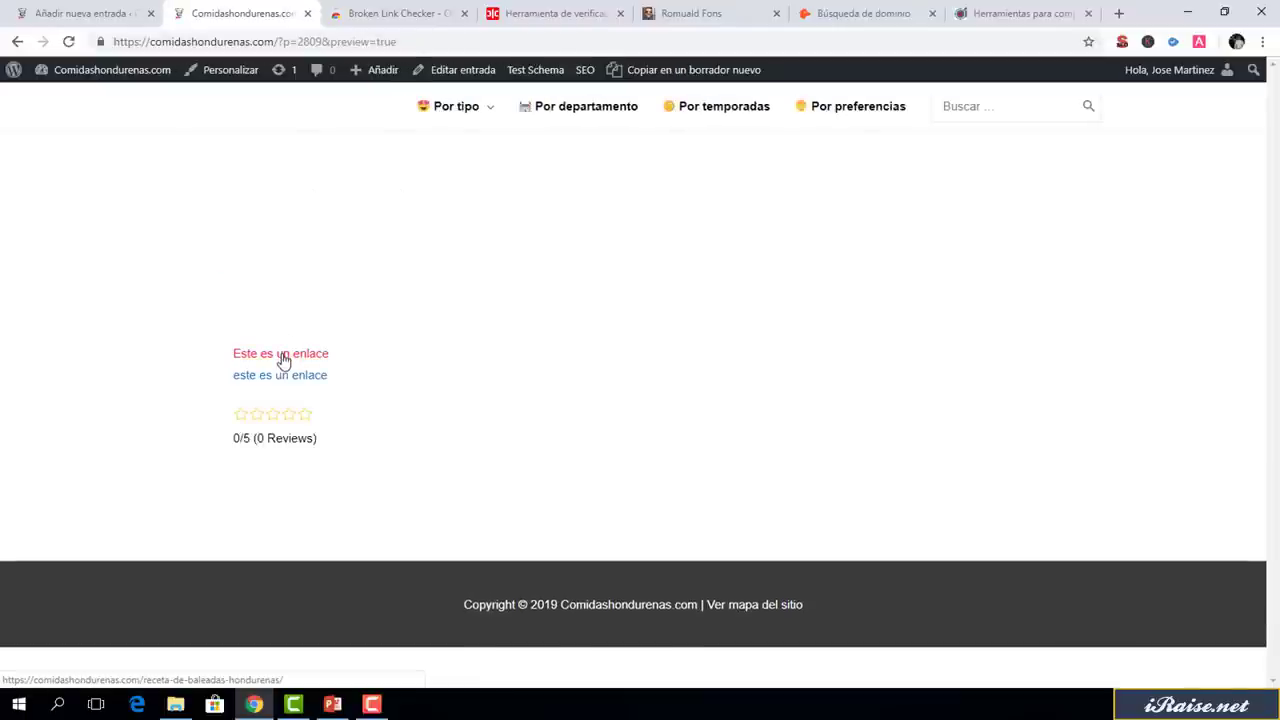
left_click(283, 357)
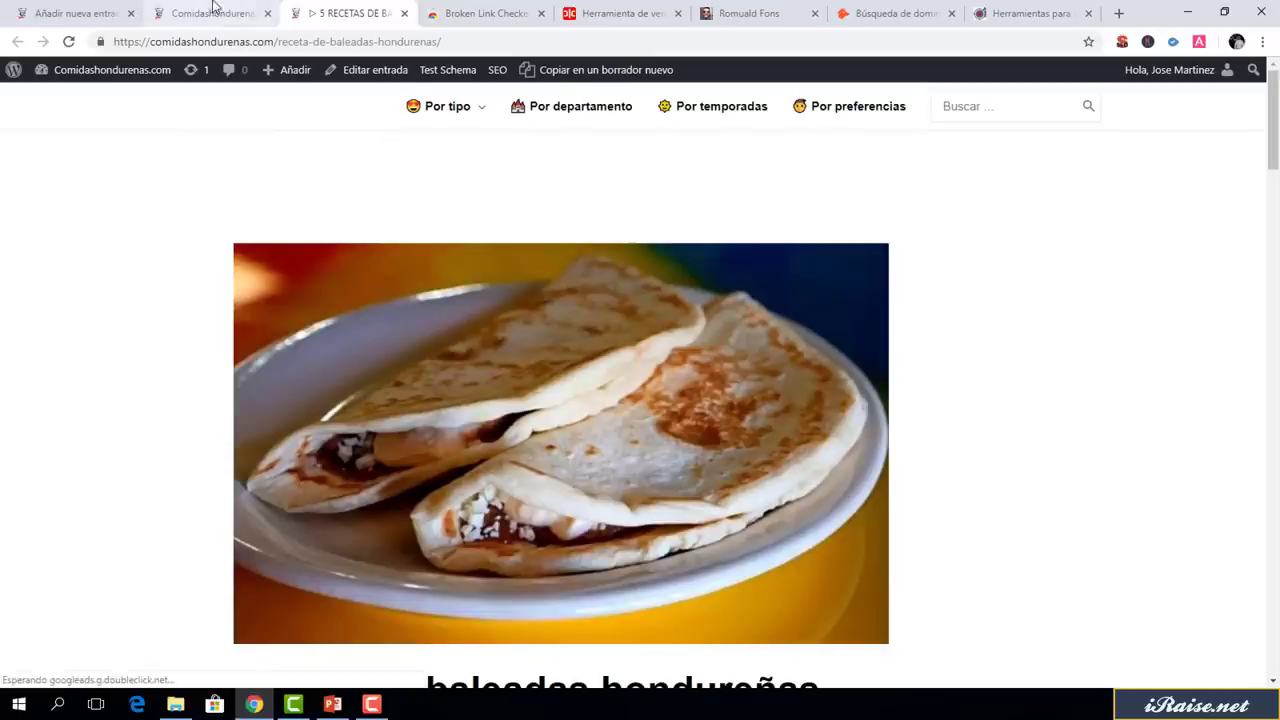
left_click(210, 13)
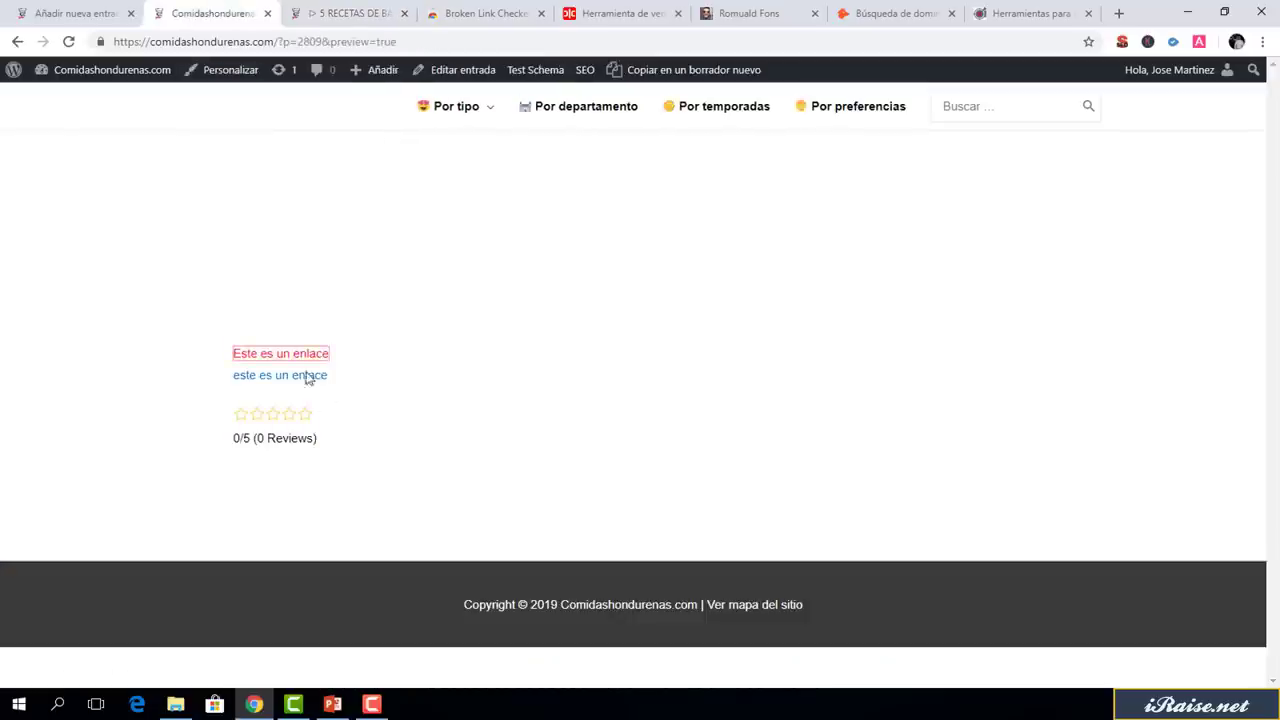
left_click(288, 381)
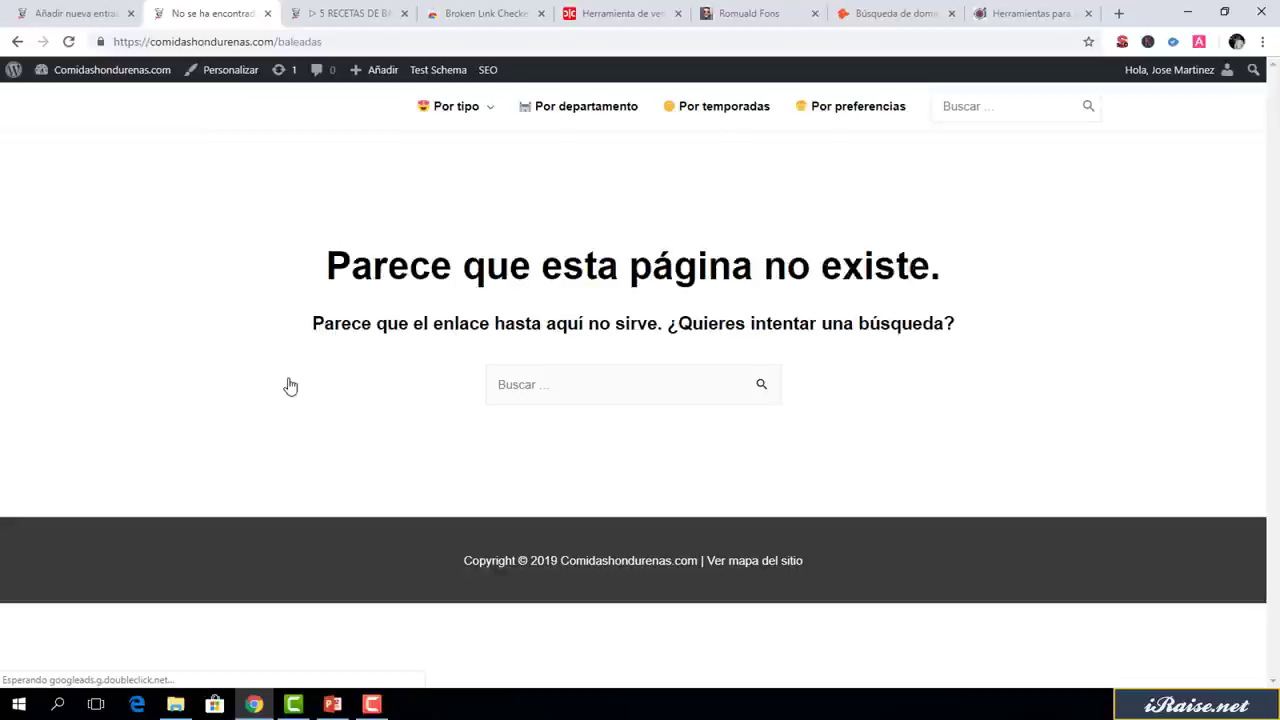
left_click(267, 13)
Replace the second link's href in the HTML code with the recipe page's slug, receta-de-baleadas-hondurenas
left_click_drag(279, 41, 439, 42)
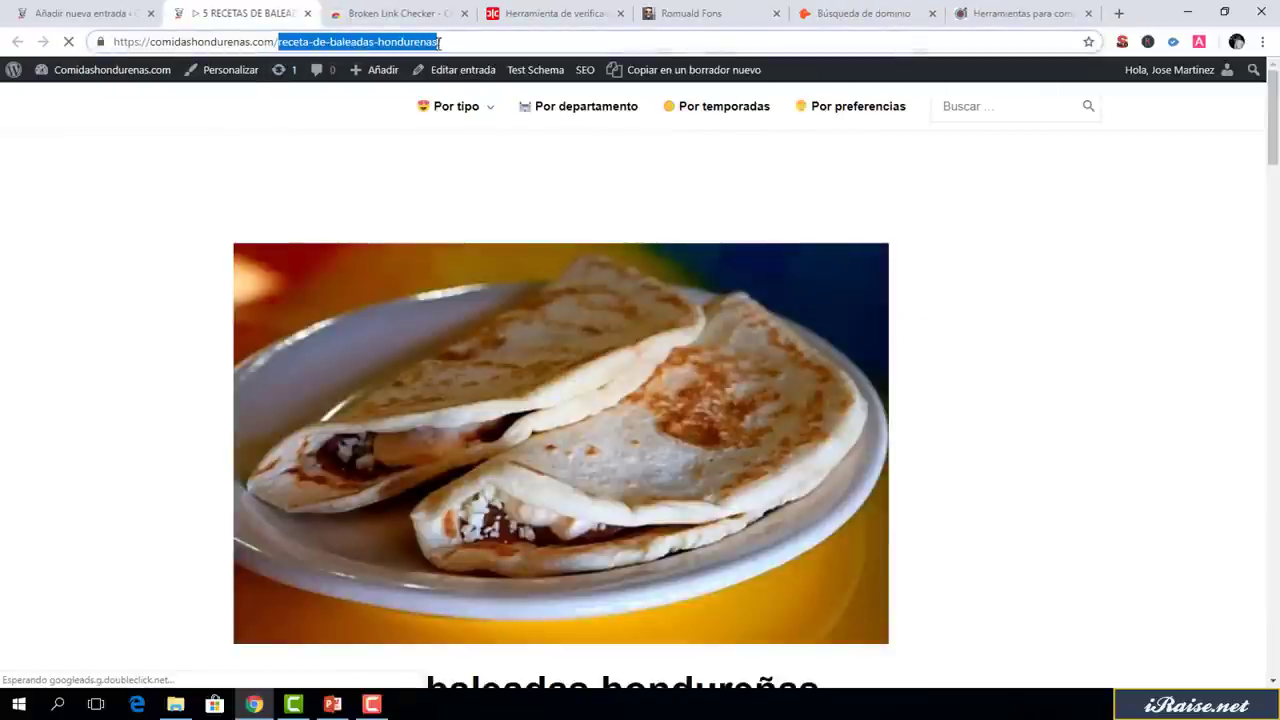
left_click(134, 12)
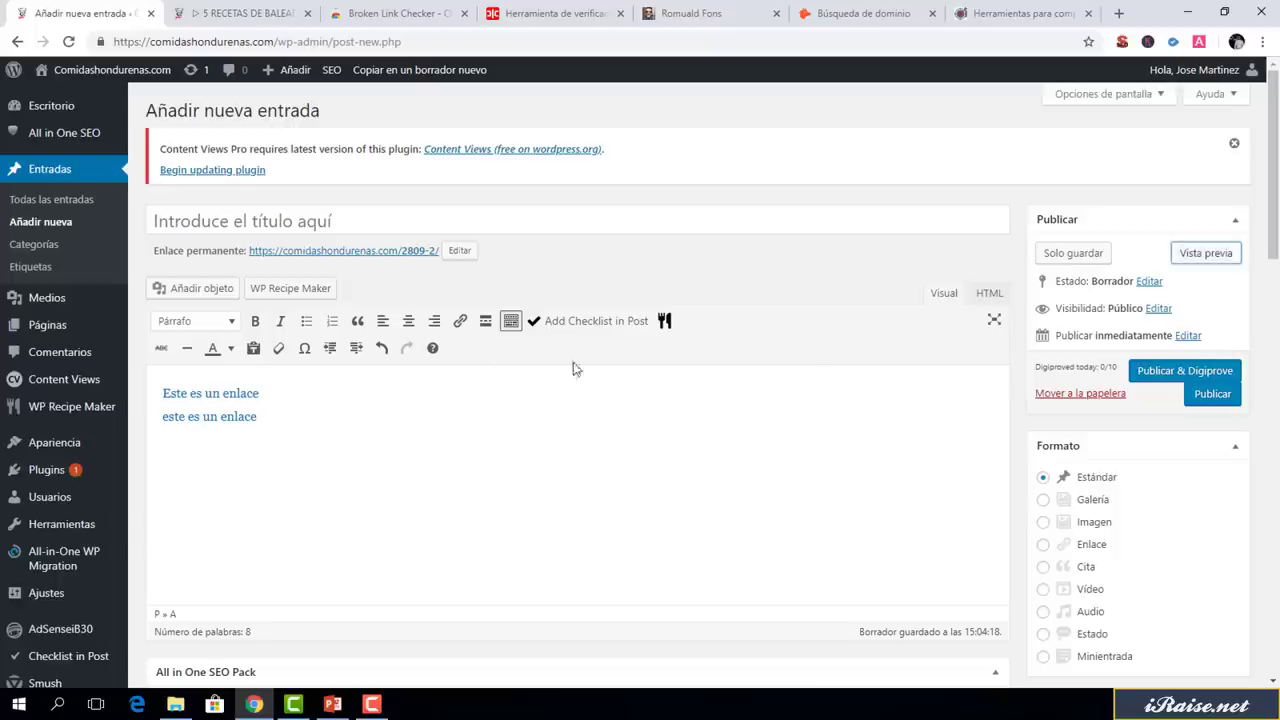
left_click(989, 293)
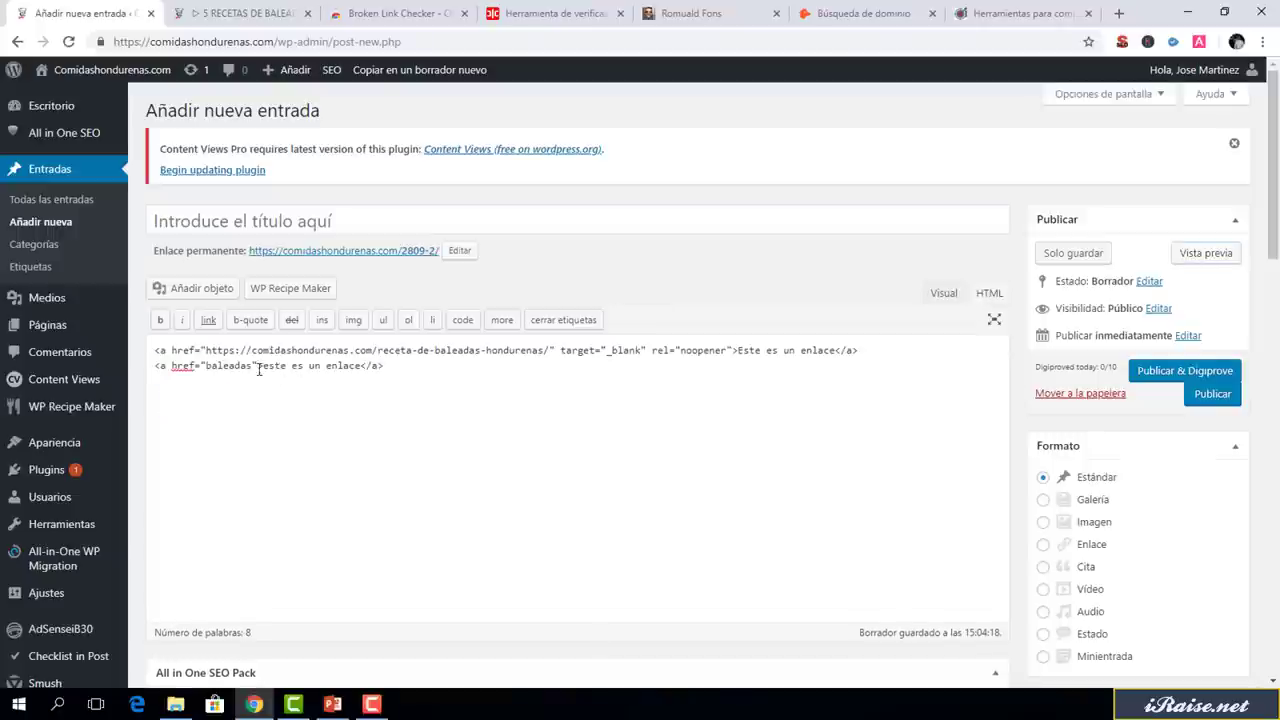
left_click_drag(253, 366, 205, 366)
key("ctrl+v")
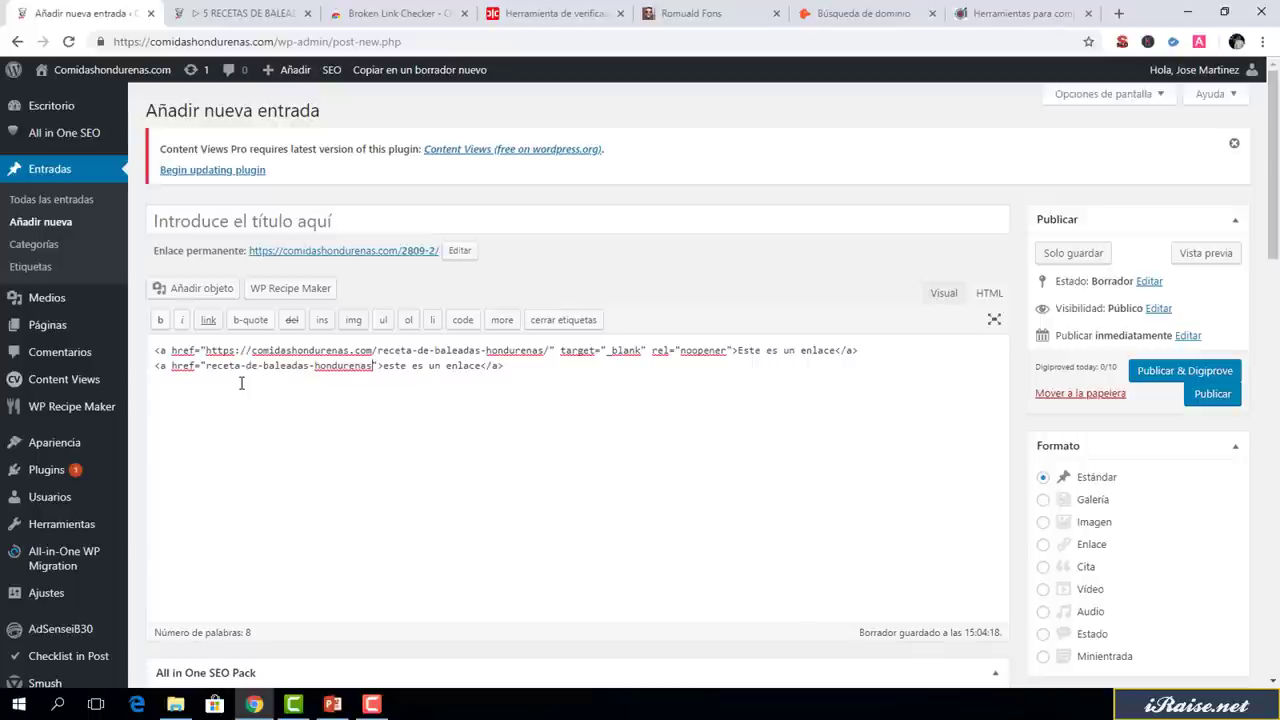
Preview the draft again, follow the second link to test it, and return to the post's HTML code
left_click(1208, 254)
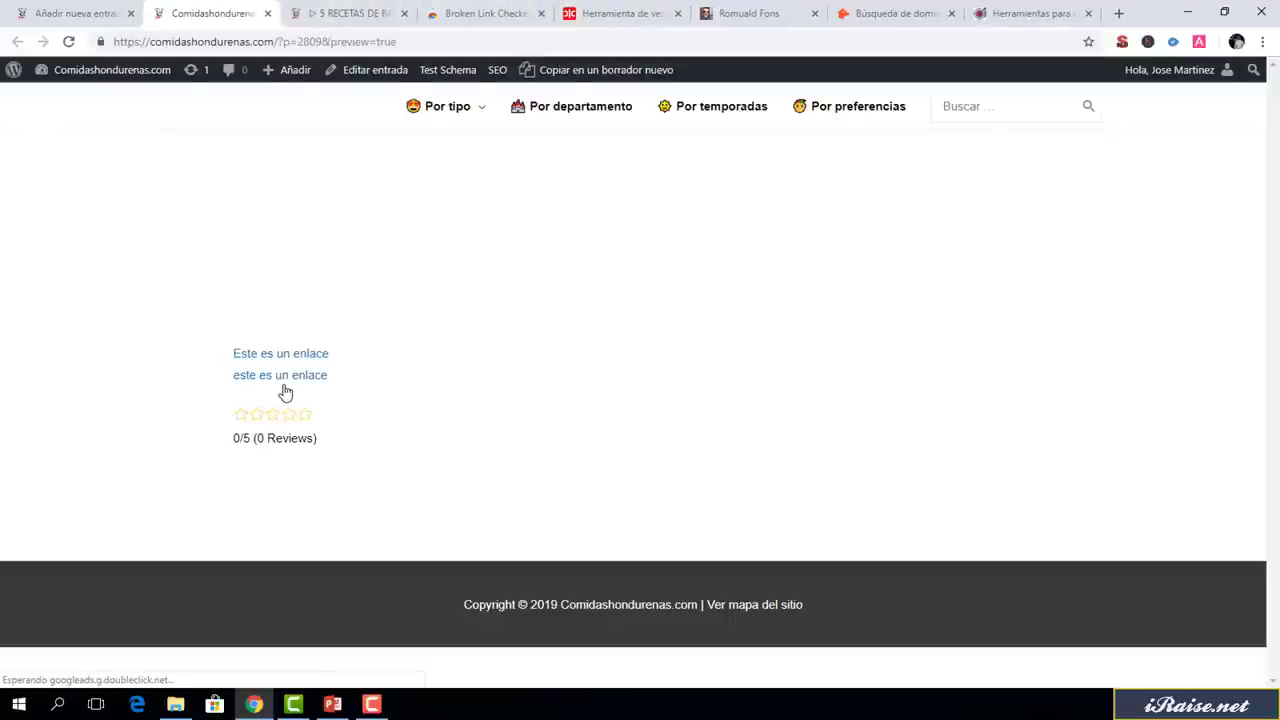
left_click(285, 385)
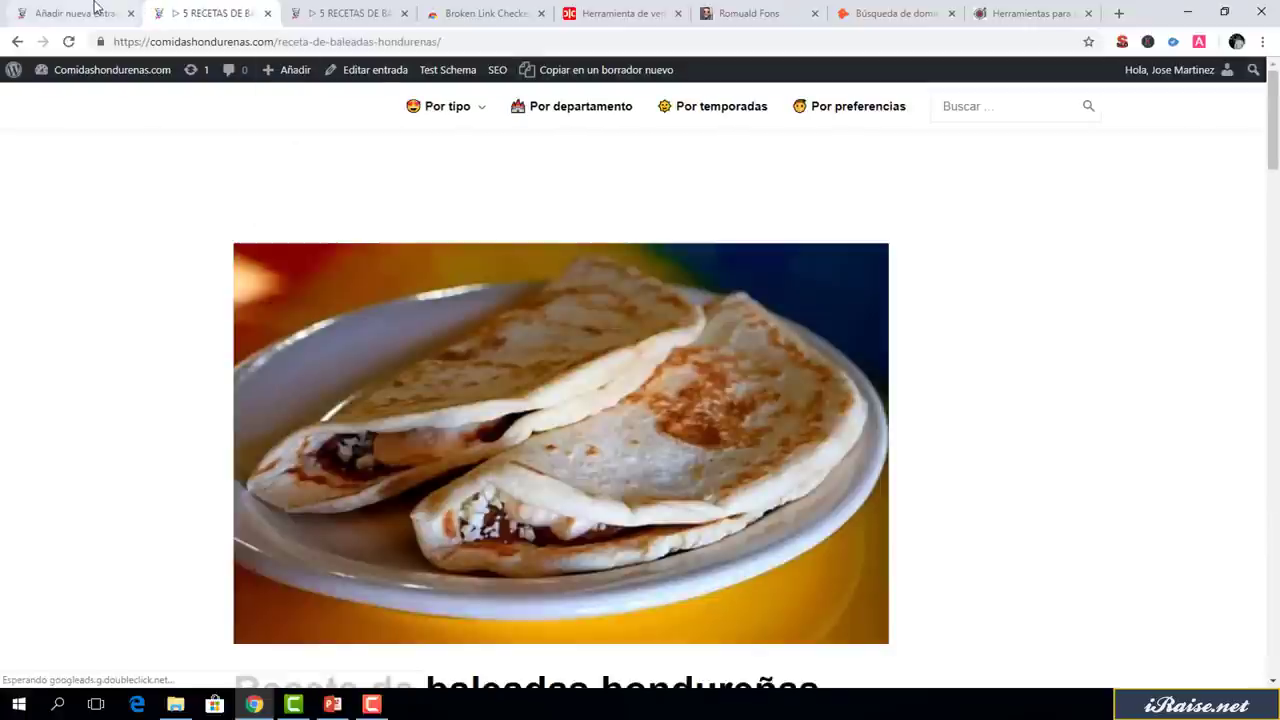
left_click(98, 12)
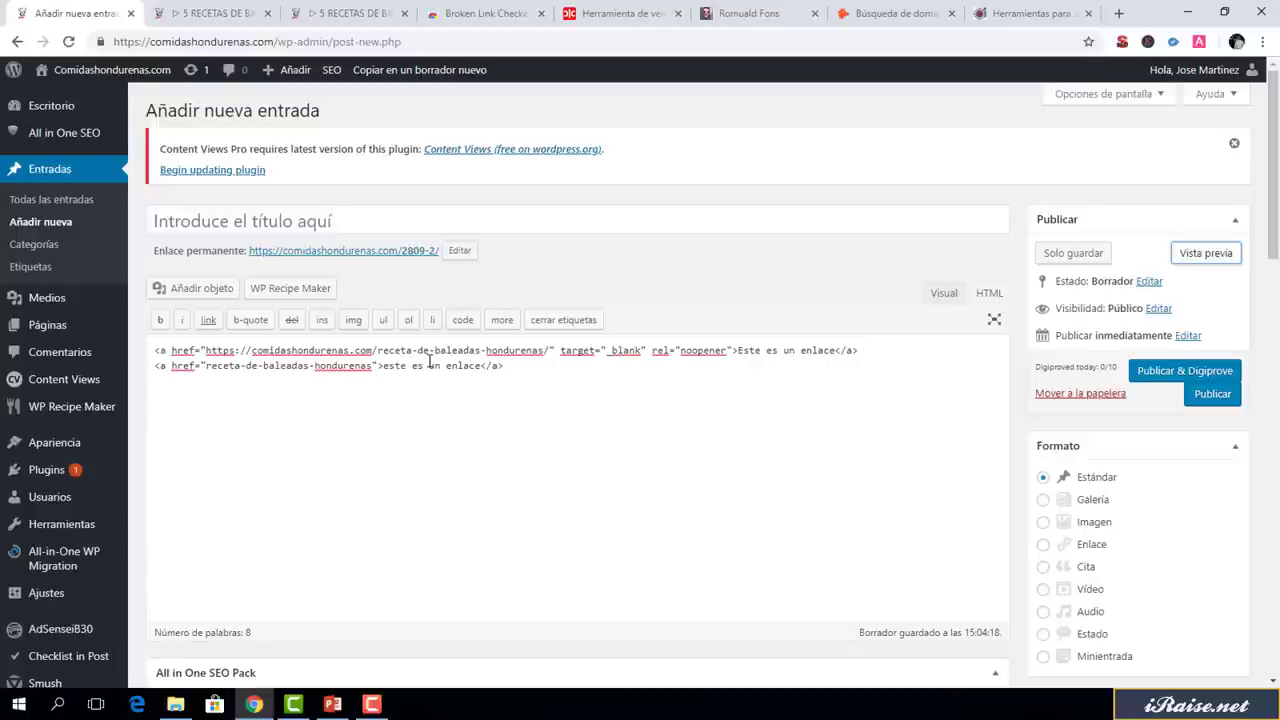
Compare the two open recipe pages, preview the draft once more to inspect its links' targets, and close the preview
left_click(250, 14)
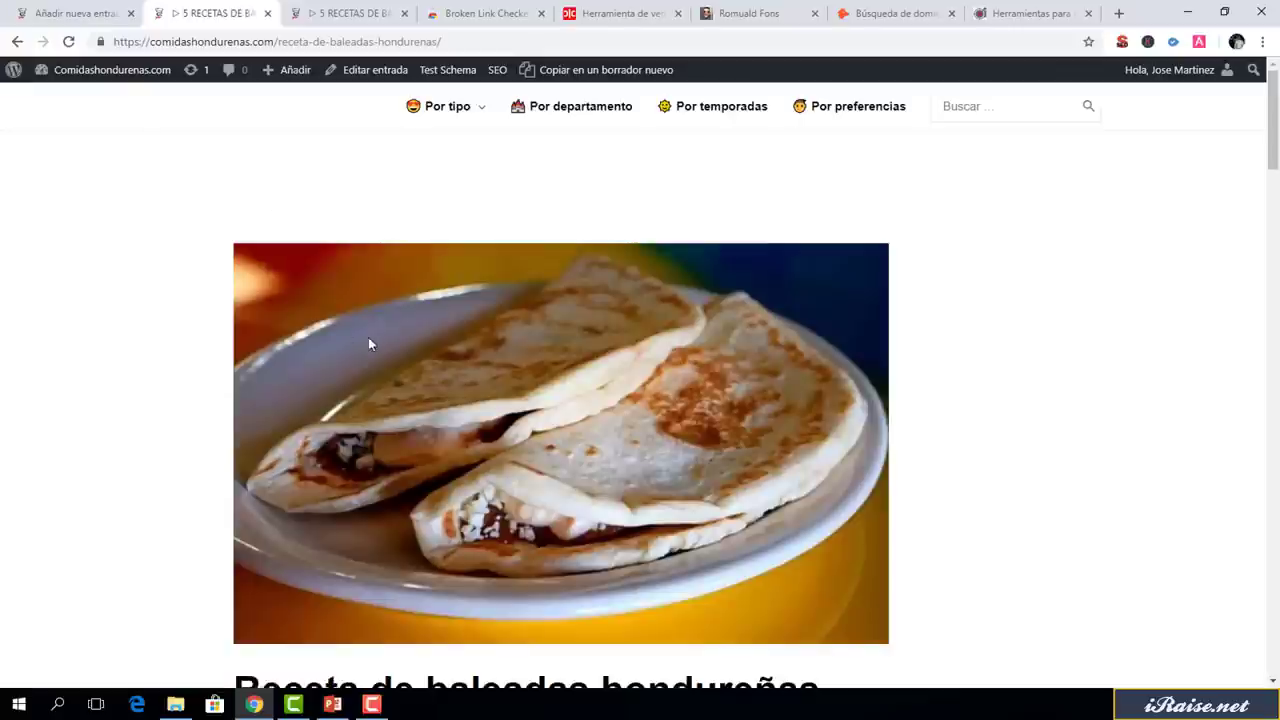
left_click(343, 8)
left_click(215, 13)
left_click(75, 13)
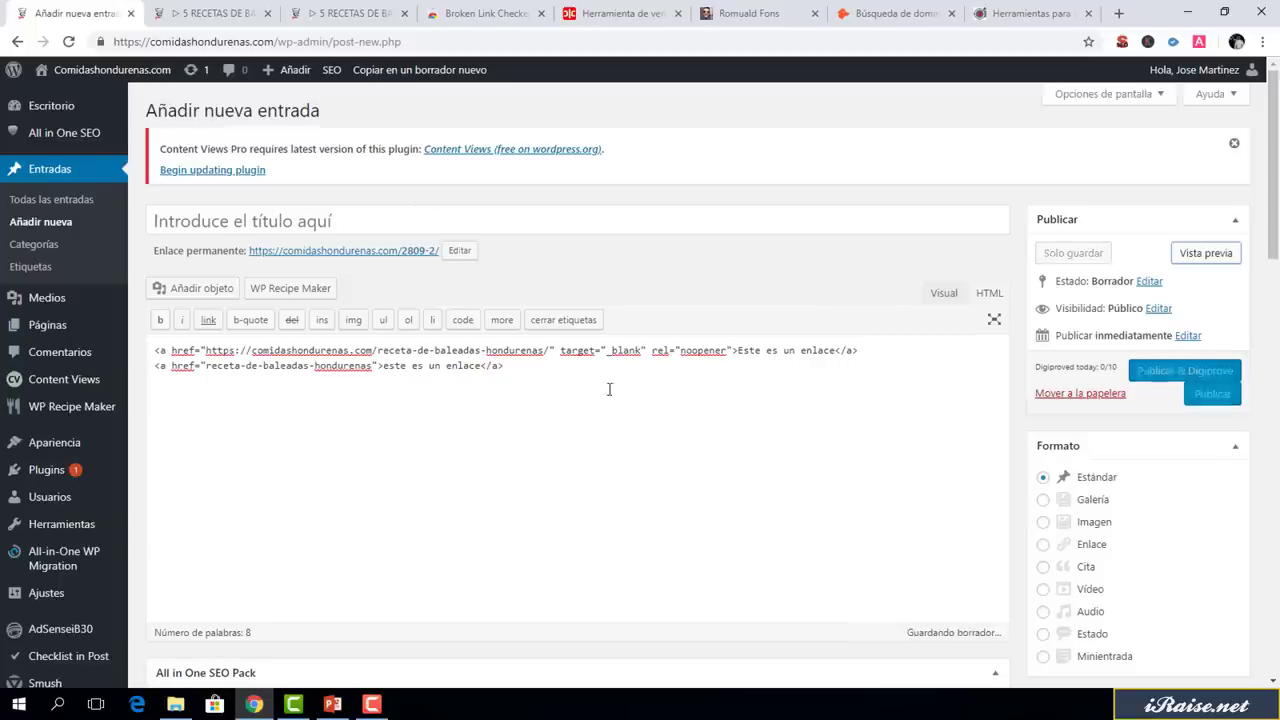
left_click(1203, 257)
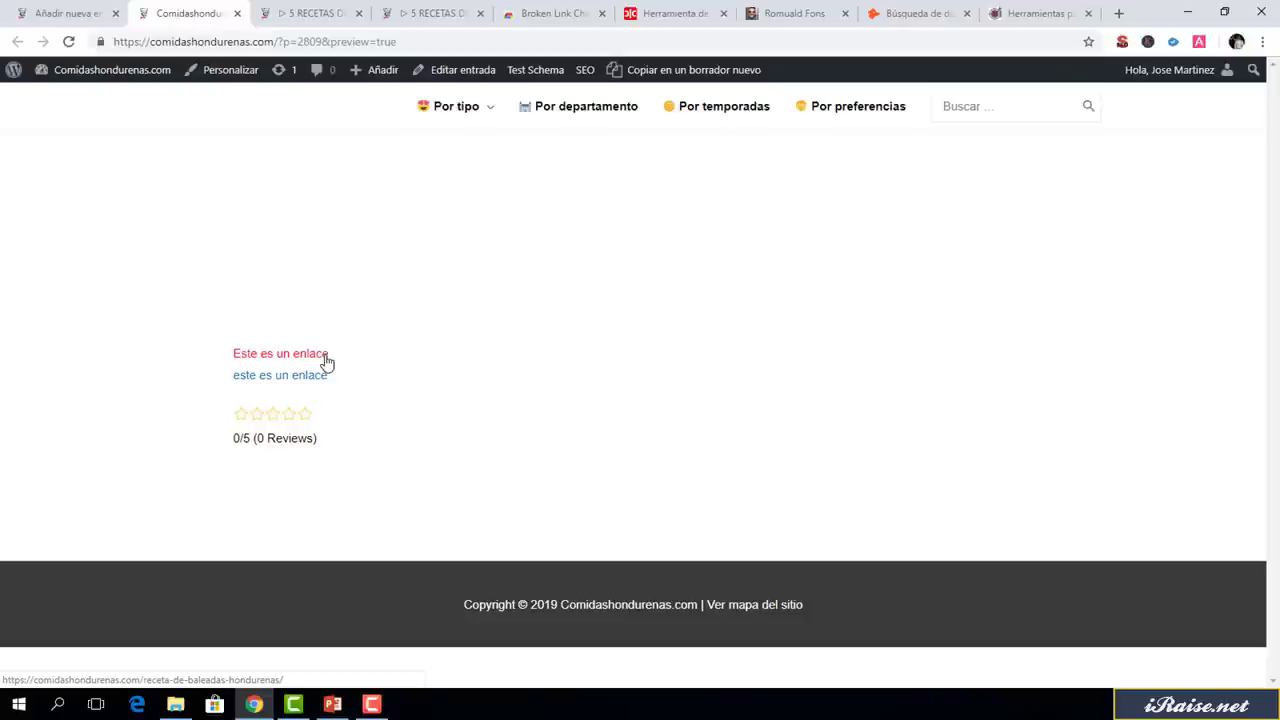
left_click(237, 14)
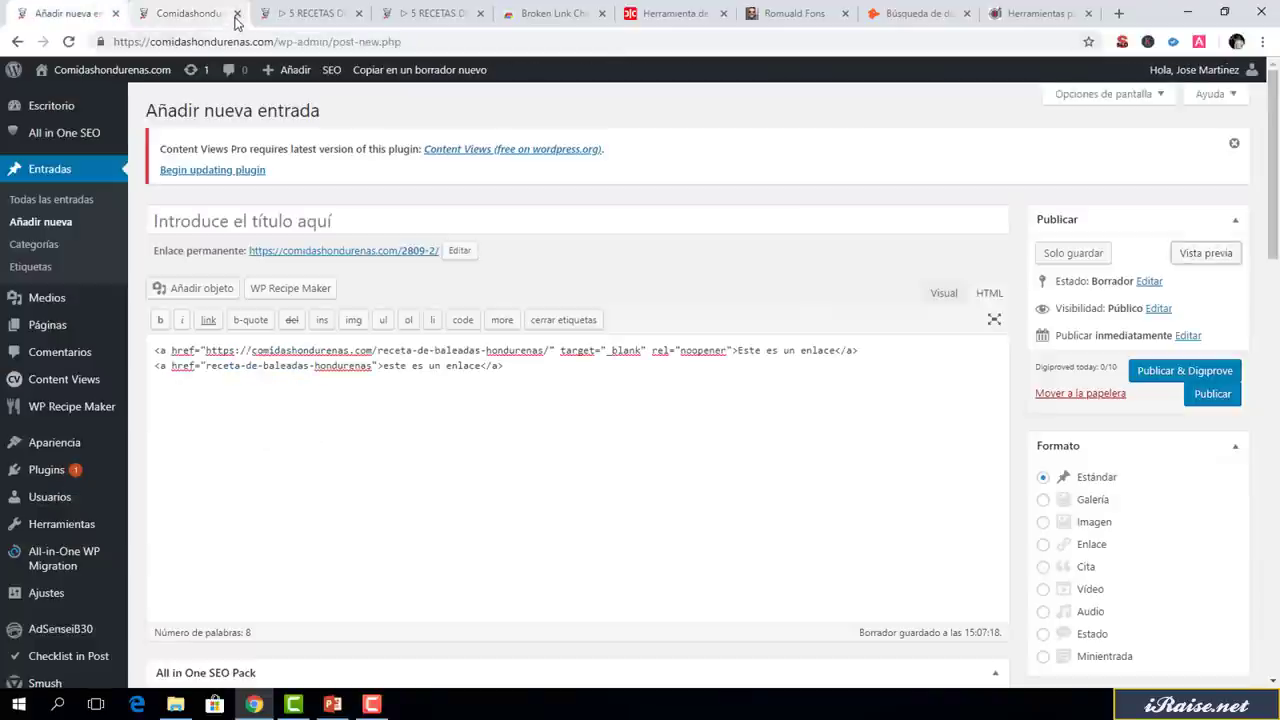
Close the extra site tabs and open the Bebidas típicas de Honduras page from the recipe page's type categories
left_click(236, 14)
left_click(215, 18)
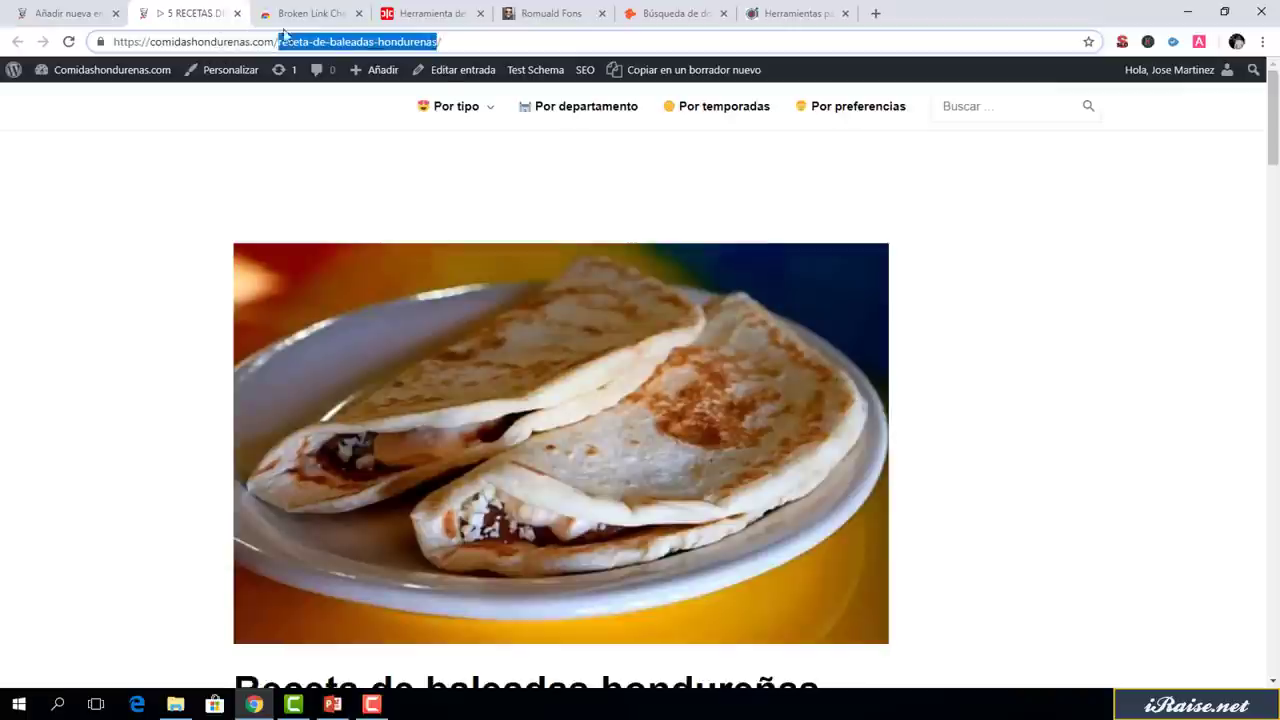
mouse_move(462, 103)
left_click(479, 201)
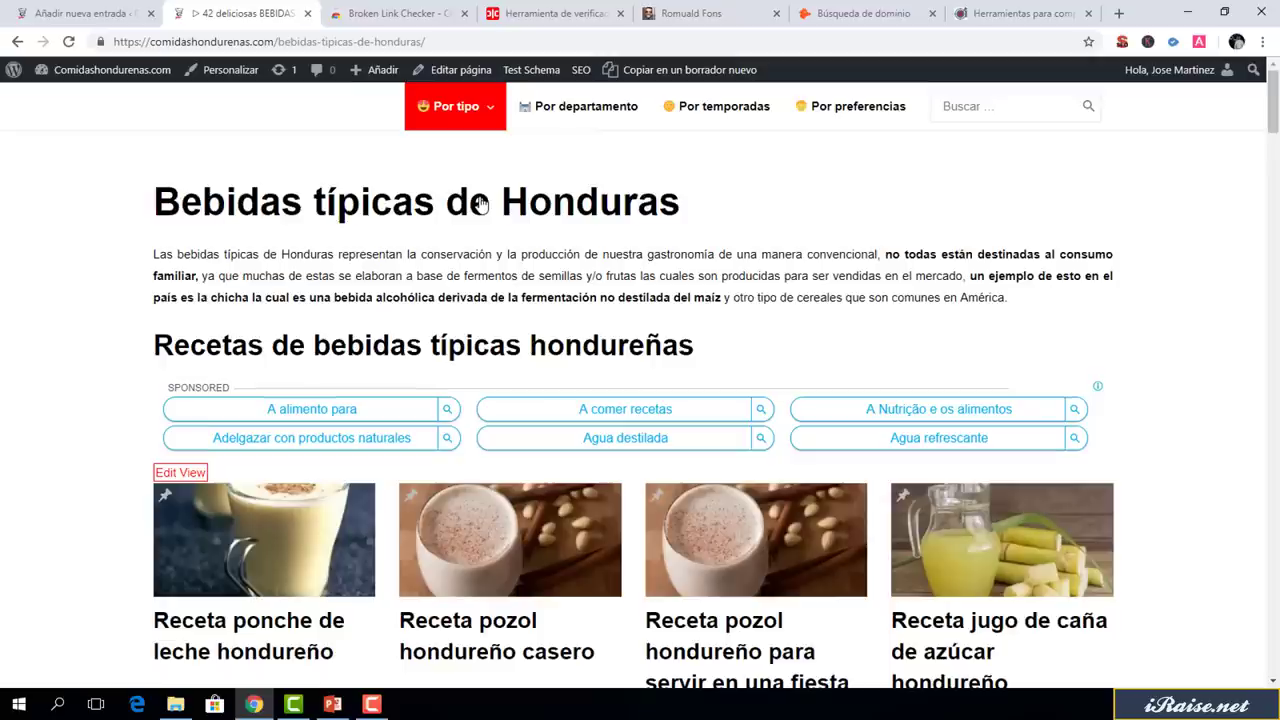
Review the Chrome Web Store page of the Broken Link Checker extension
left_click(408, 12)
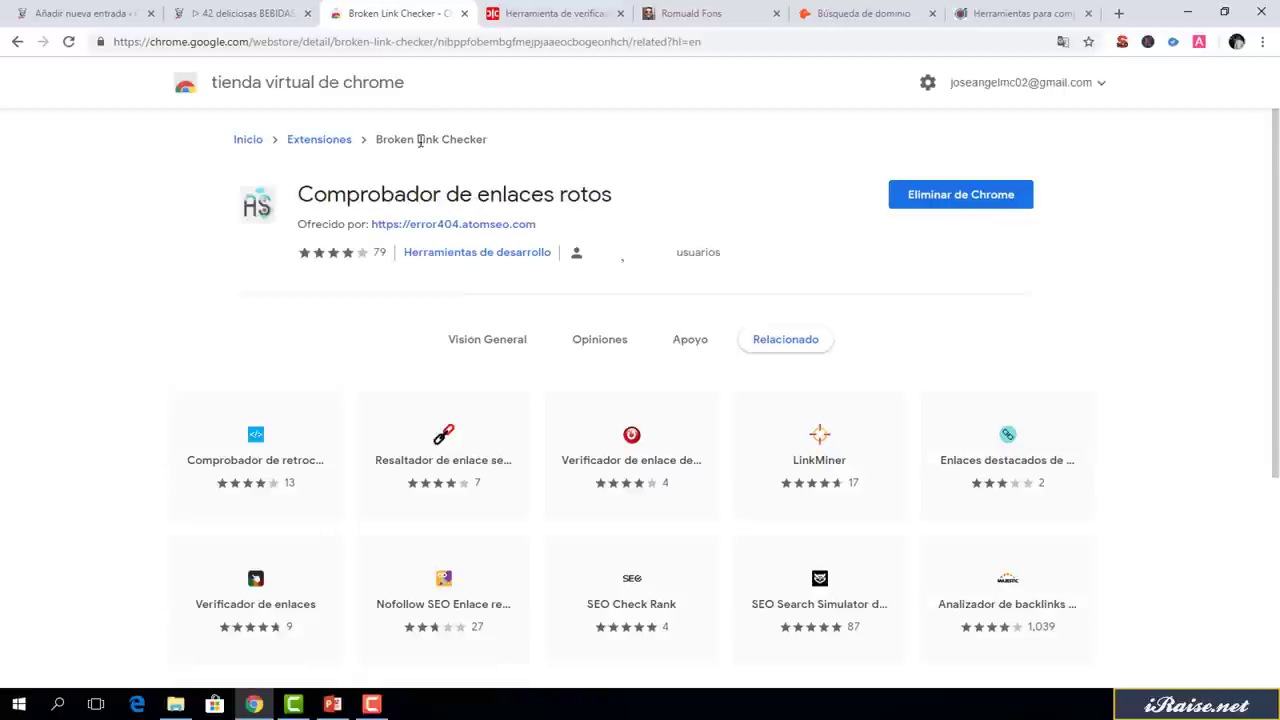
left_click_drag(488, 141, 388, 141)
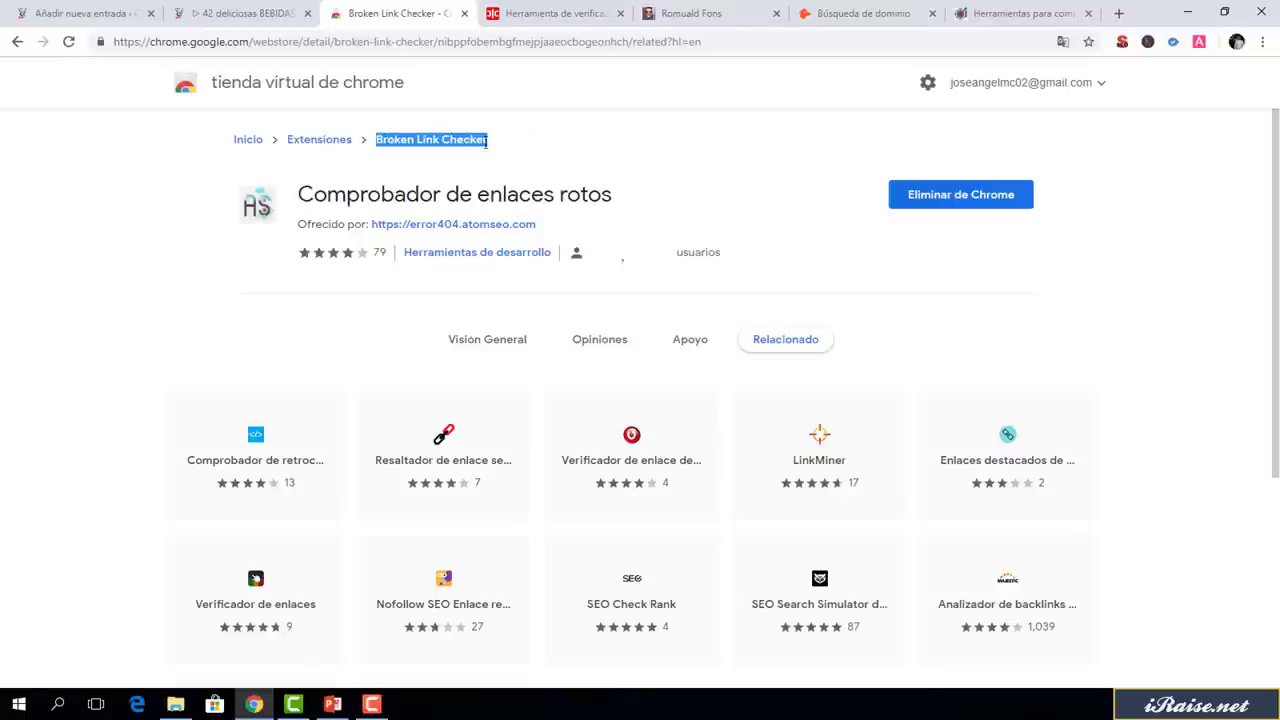
left_click(424, 198)
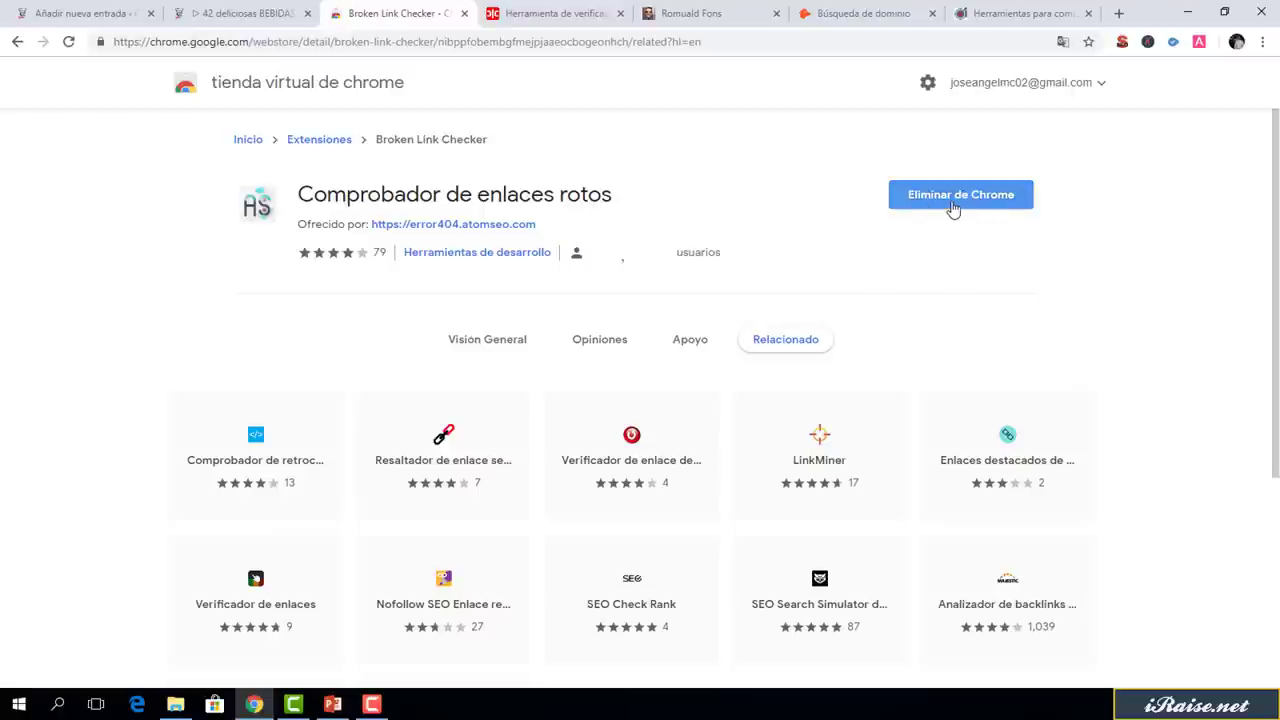
Return to the Bebidas típicas de Honduras page, scan its links with Broken Link Checker, and close the results
left_click(245, 13)
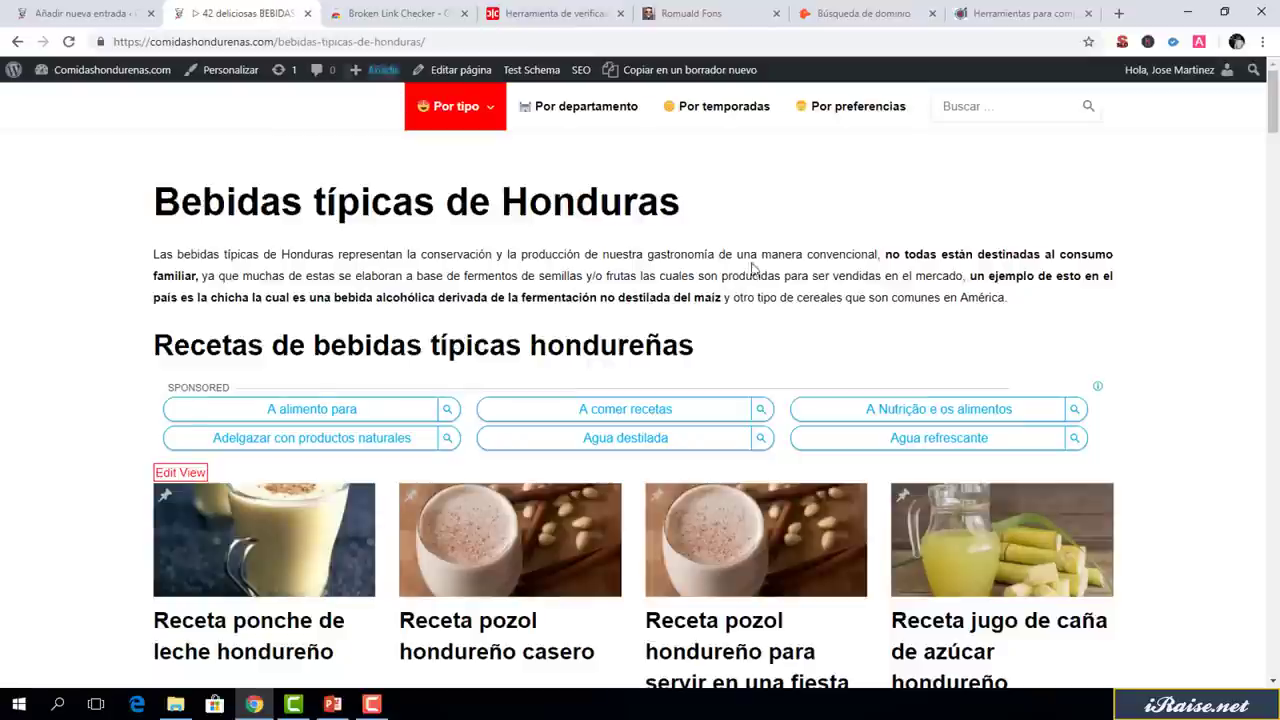
left_click(1201, 48)
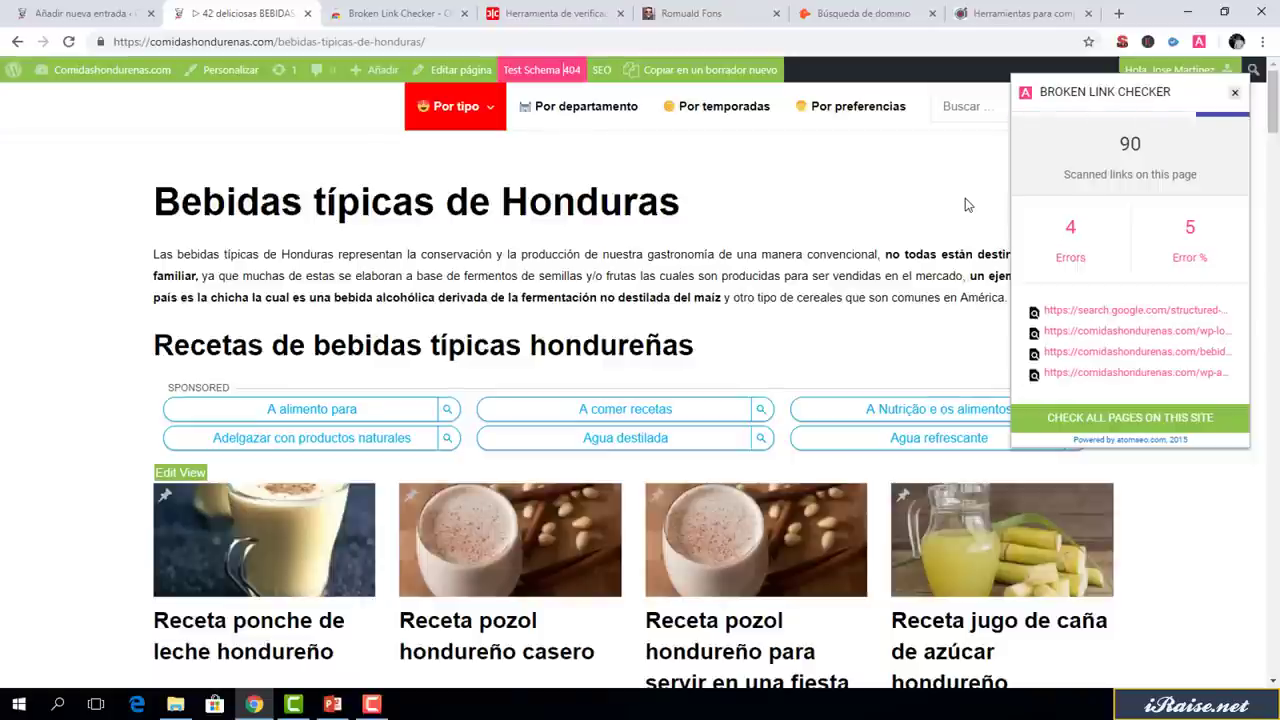
left_click(1235, 92)
Run Broken Link Checker again on the drinks page without the WordPress admin bar and close its results
mouse_move(1193, 71)
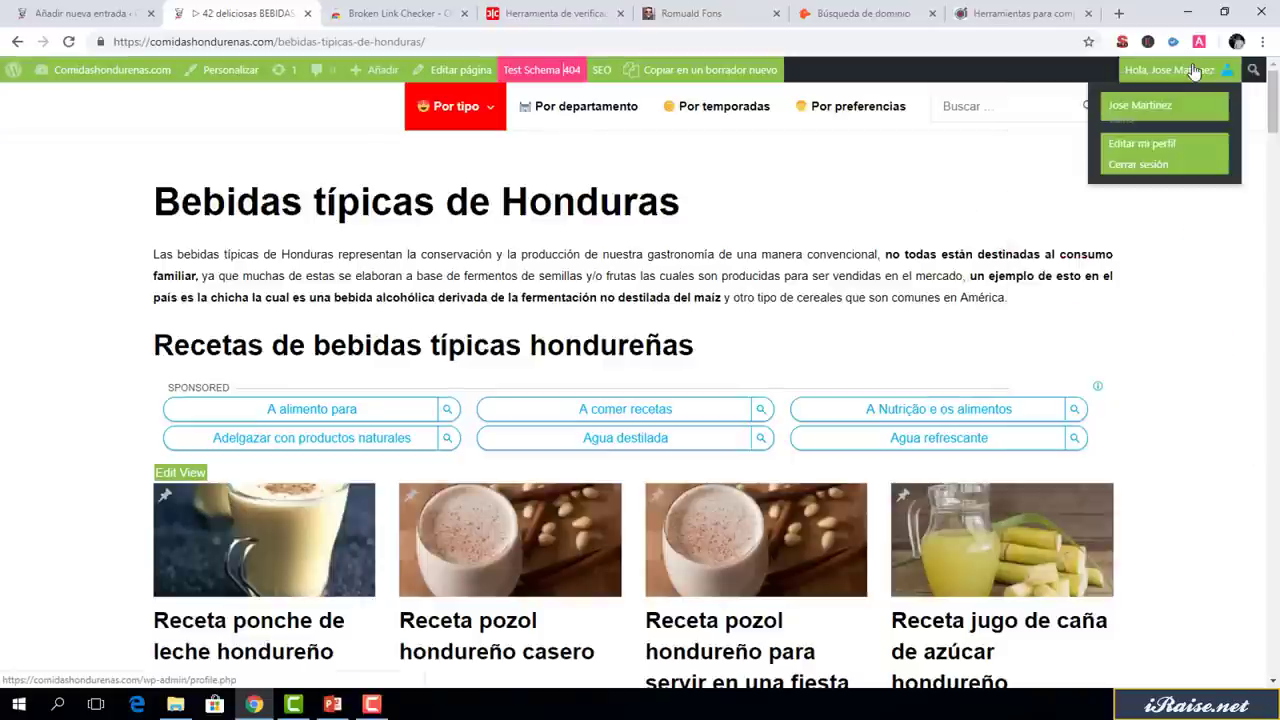
scroll(1243, 89, "down", 1)
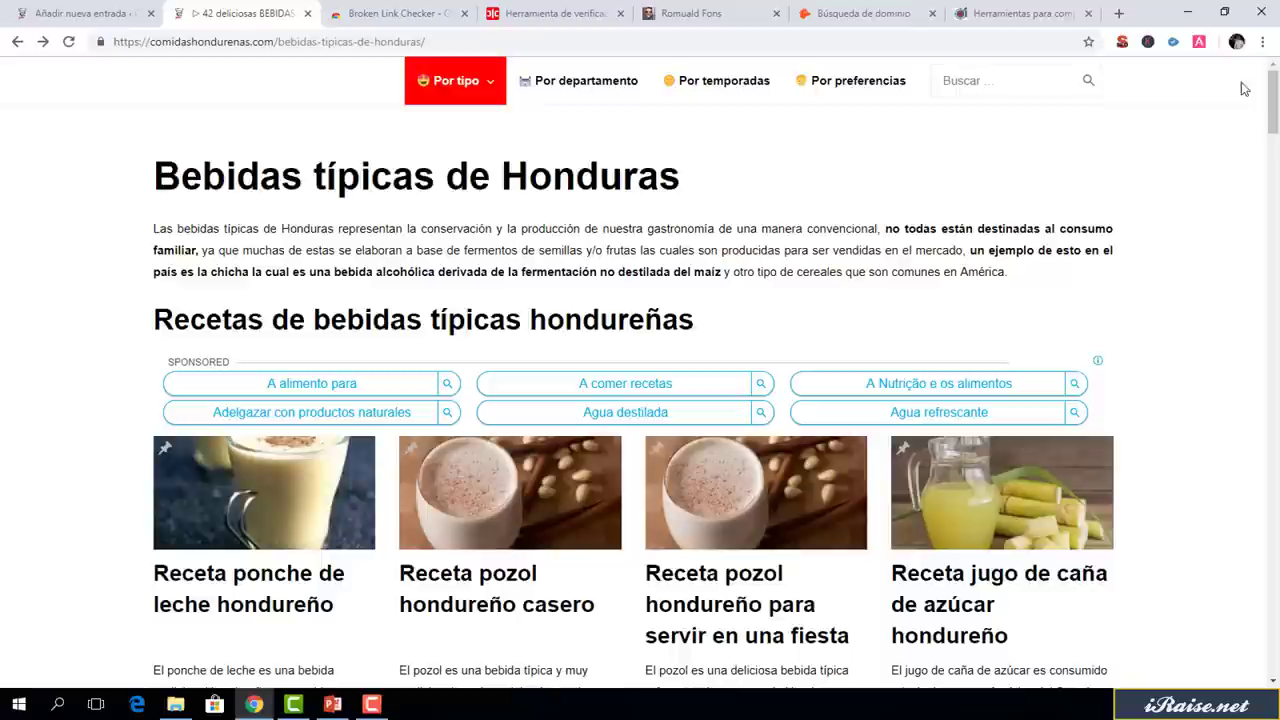
left_click(1199, 43)
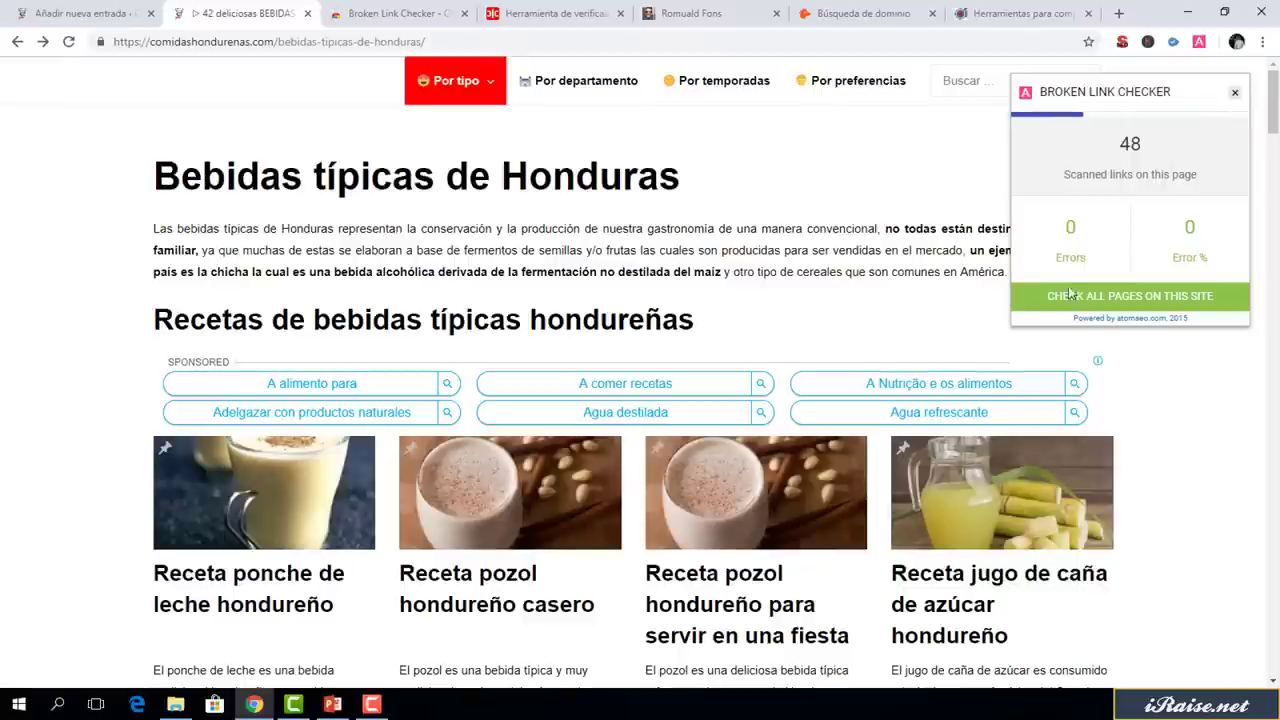
scroll(1276, 140, "down", 1)
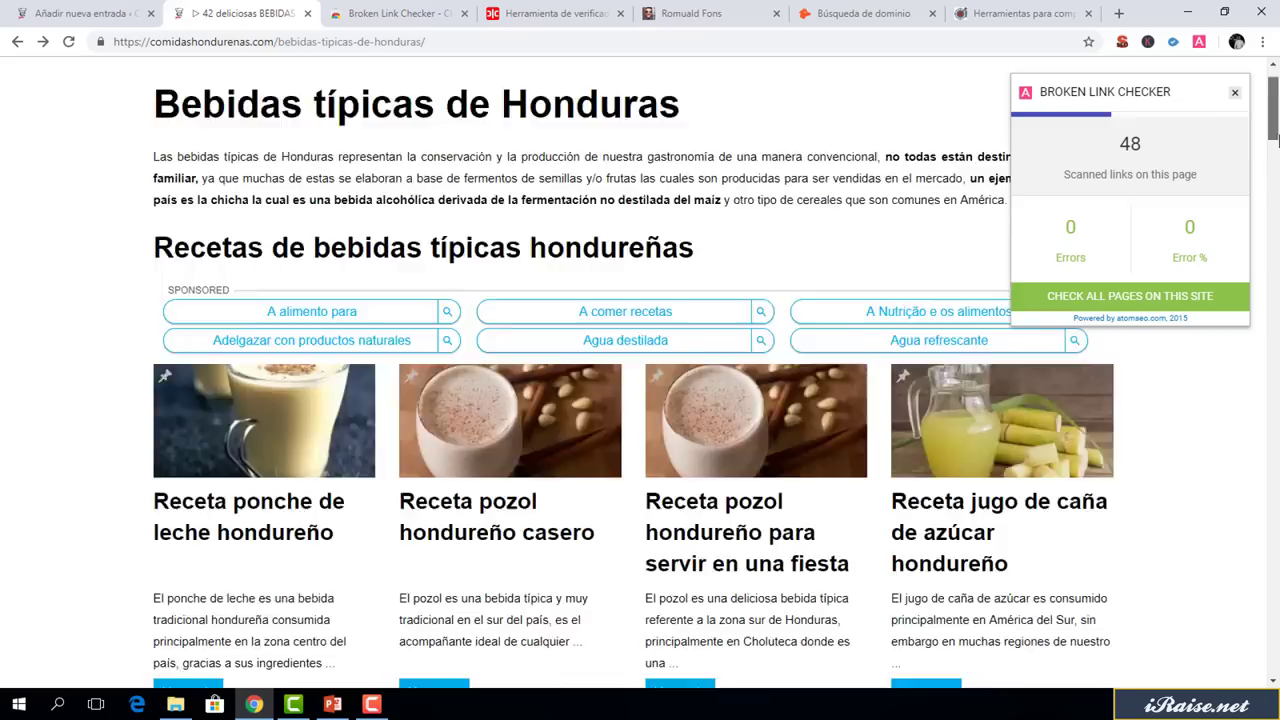
left_click_drag(1276, 140, 1277, 112)
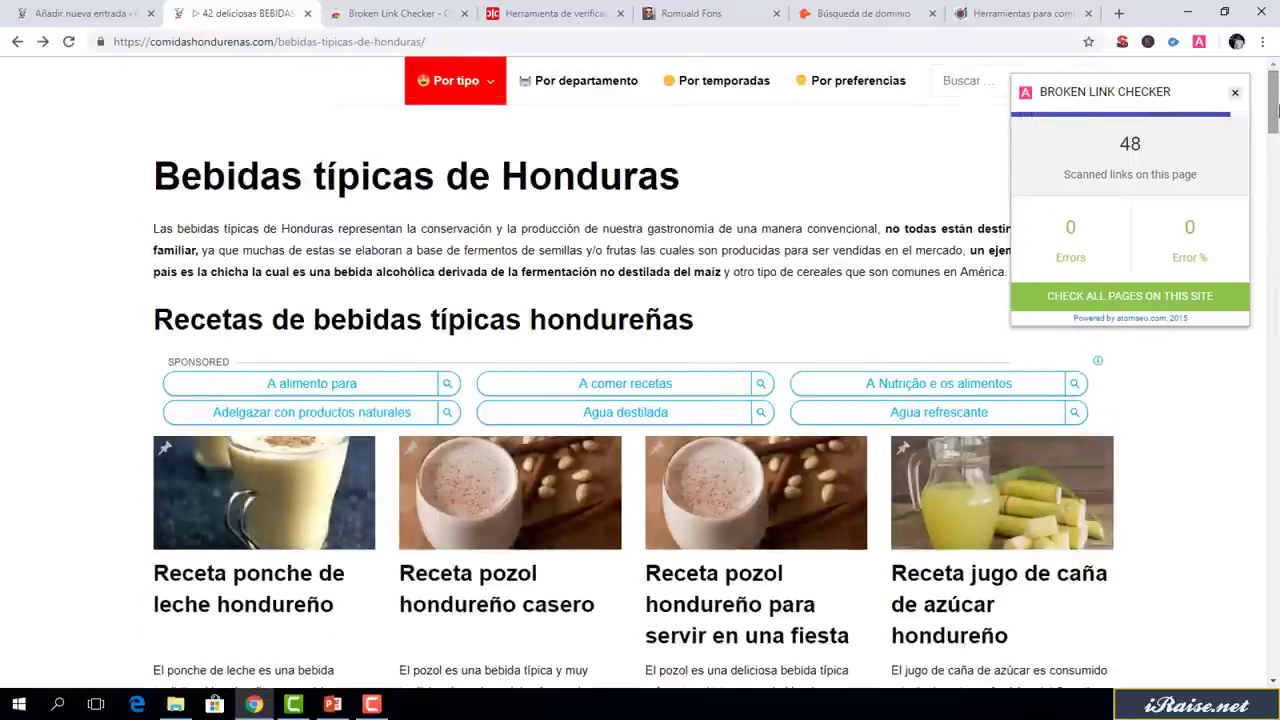
left_click(1237, 100)
Open the Diccionario SEO page on romualdfons.com, scan its links with Broken Link Checker, and close the results
left_click(690, 12)
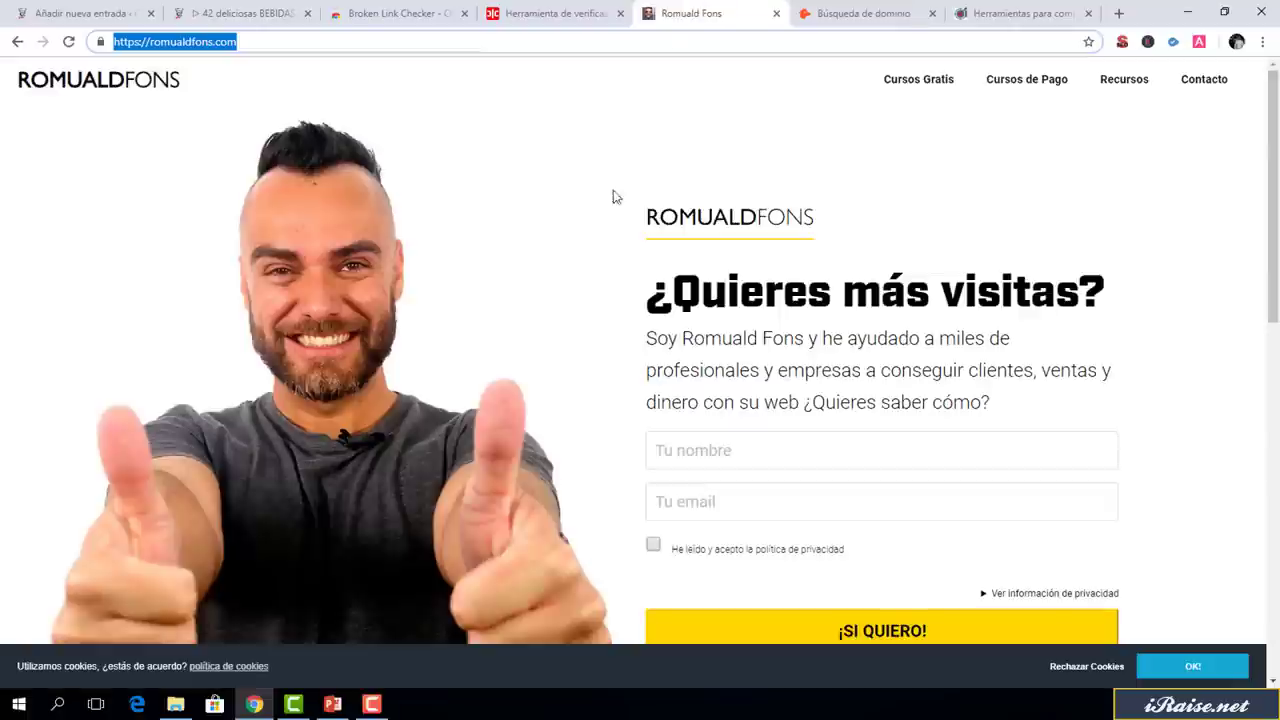
left_click_drag(1277, 150, 1274, 193)
mouse_move(1138, 88)
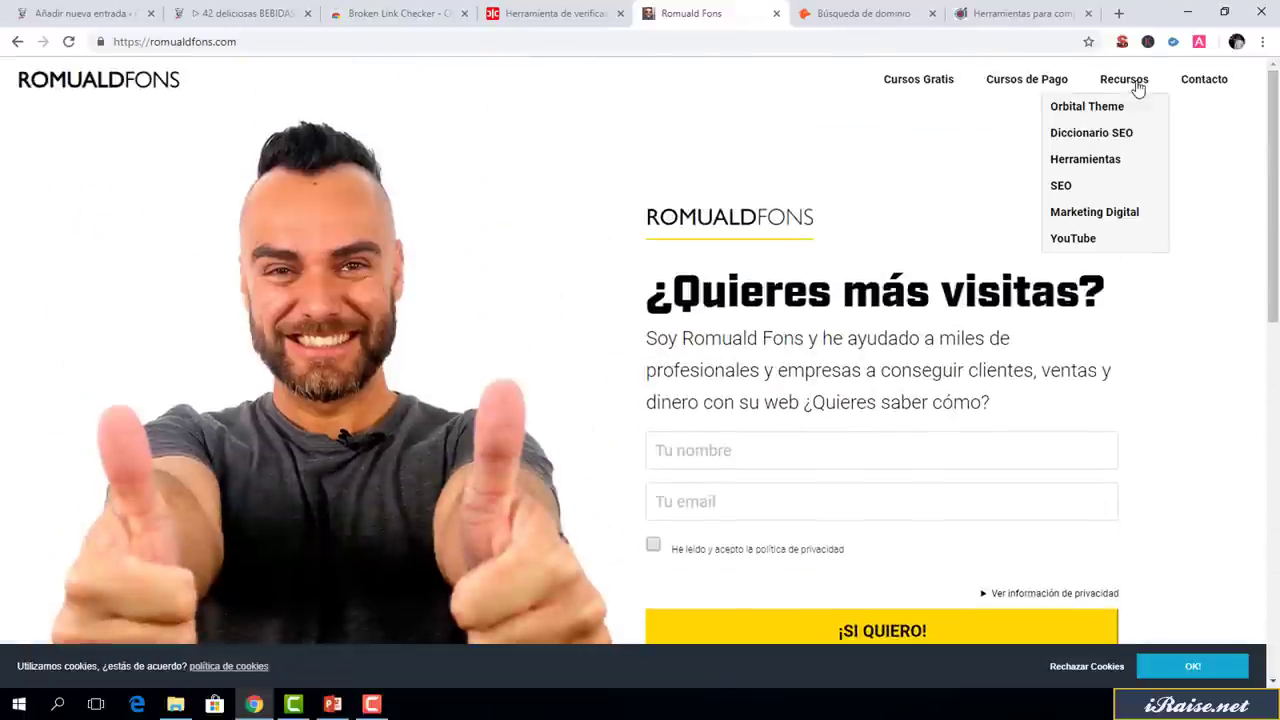
left_click(1130, 134)
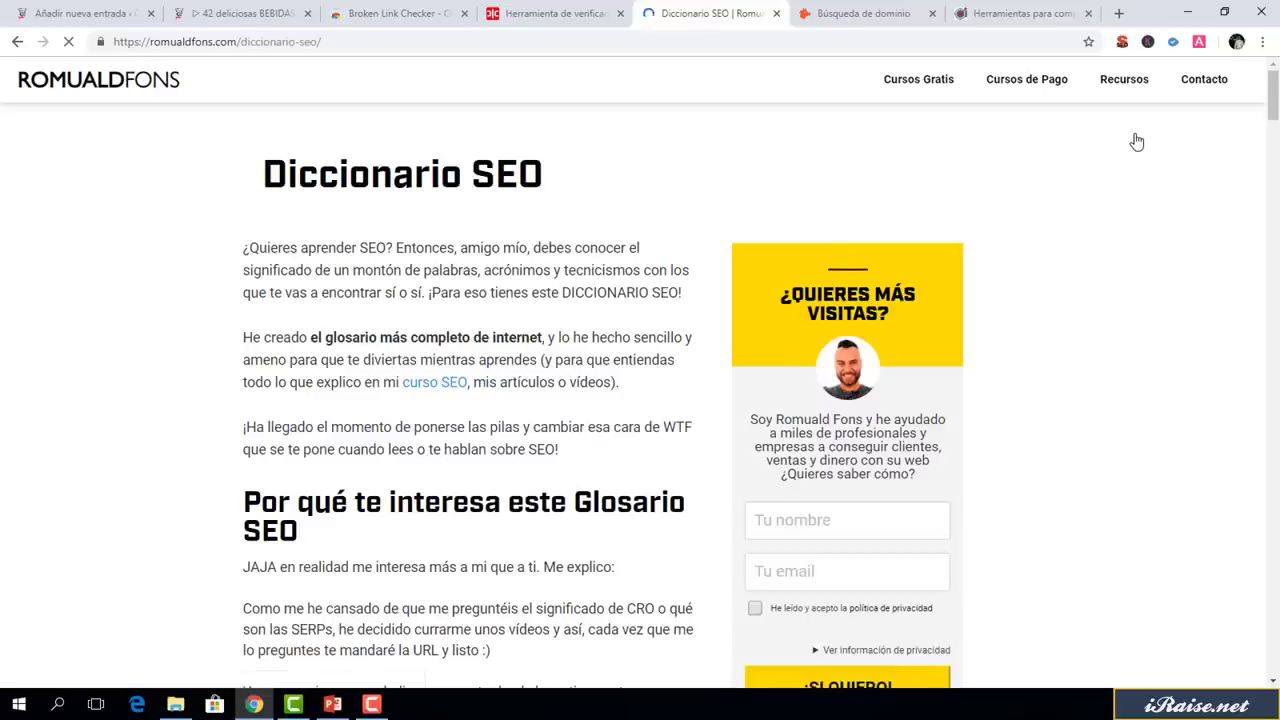
left_click(1200, 46)
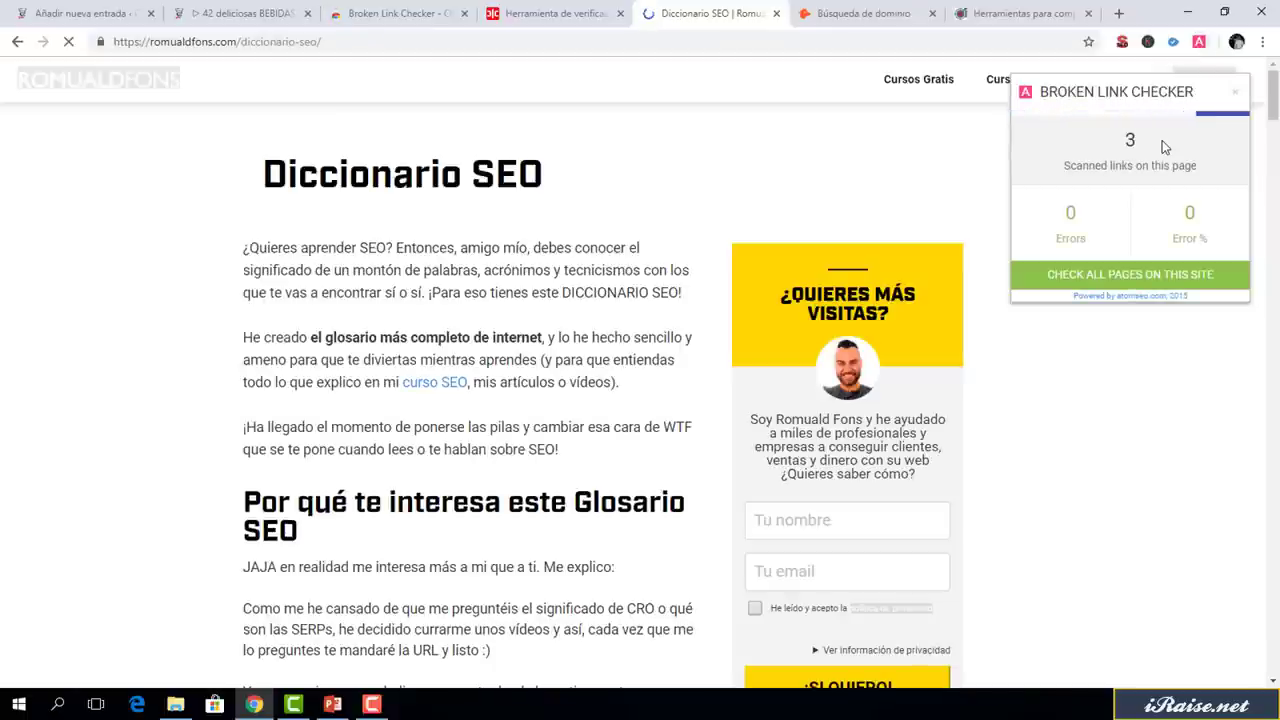
double_click(1072, 210)
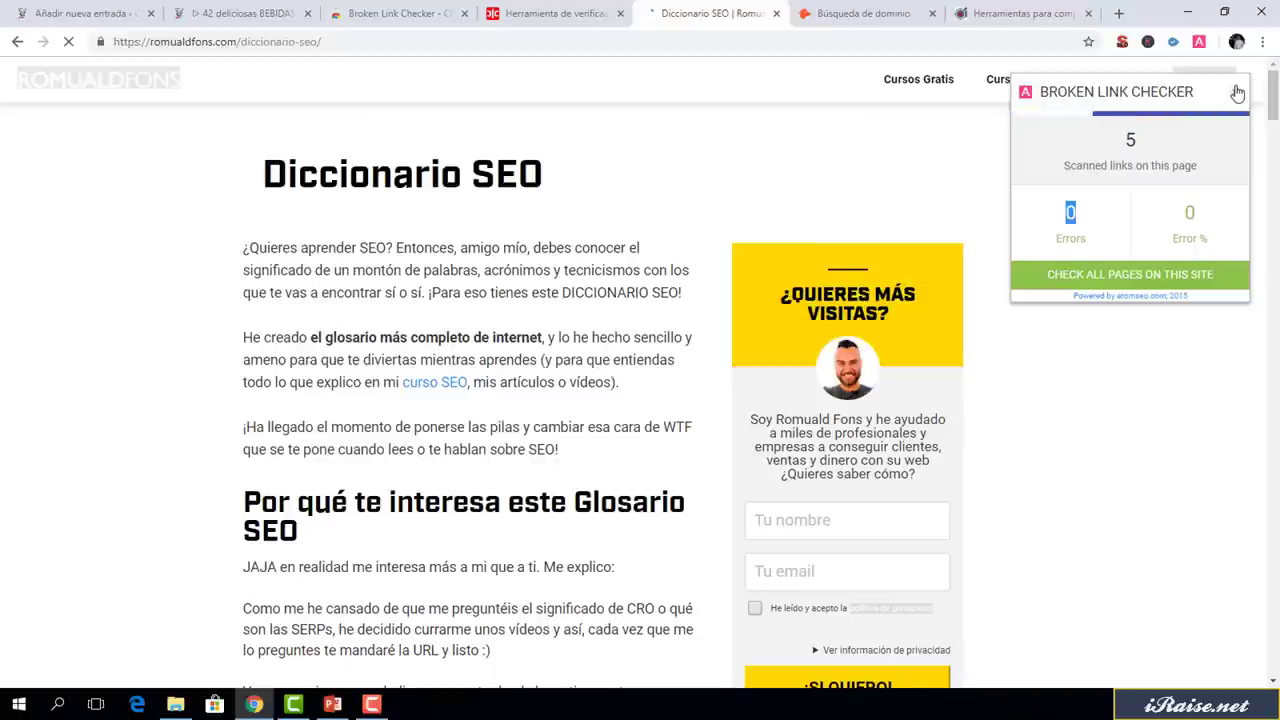
left_click(1237, 93)
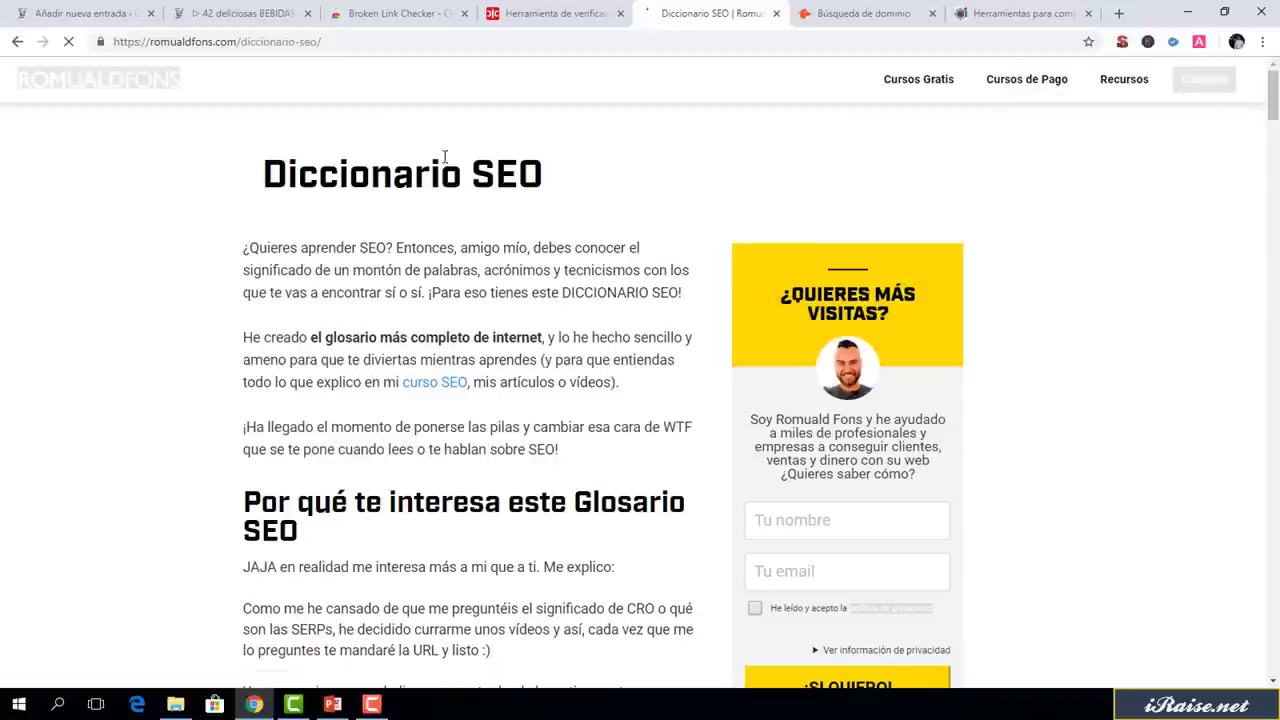
left_click(240, 13)
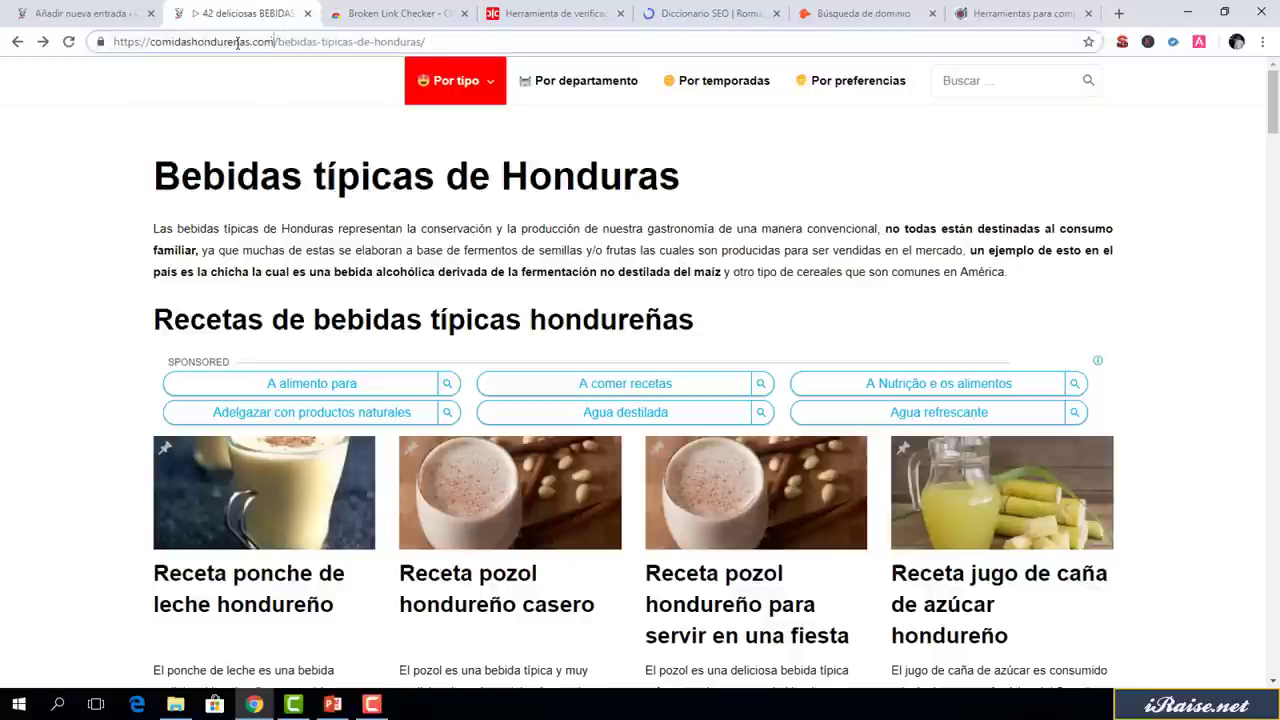
left_click_drag(237, 43, 70, 42)
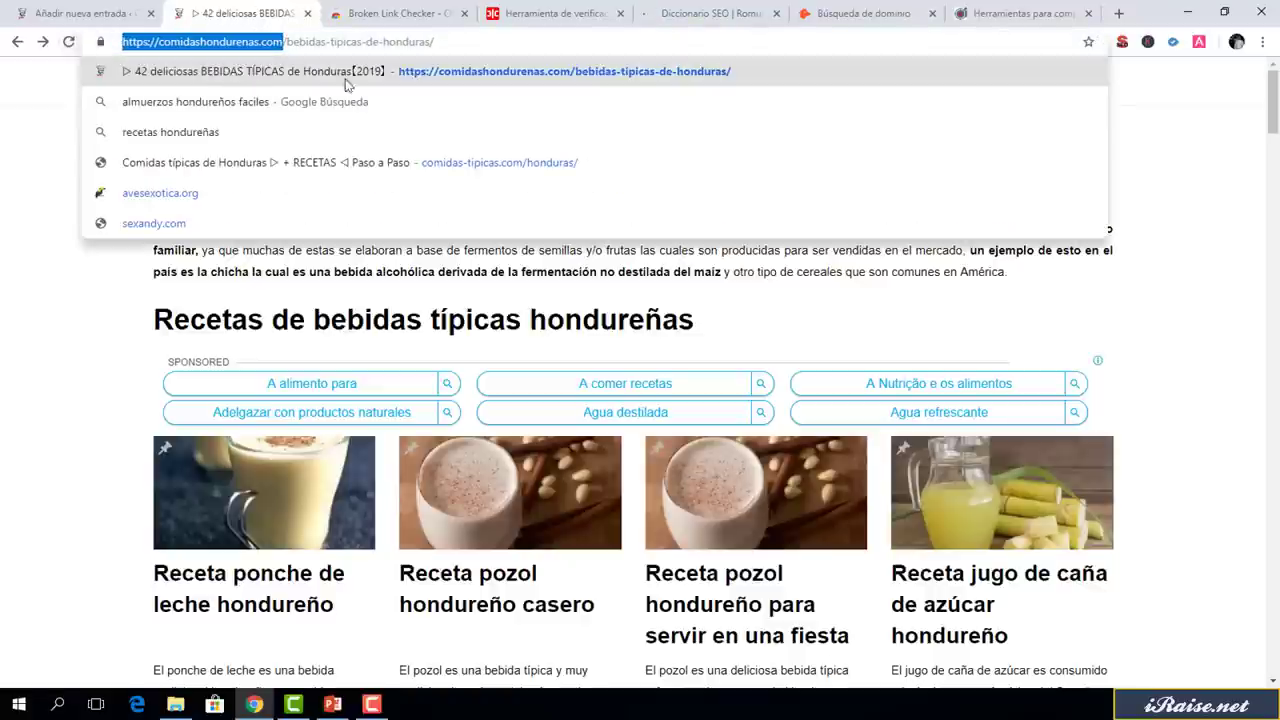
left_click(555, 13)
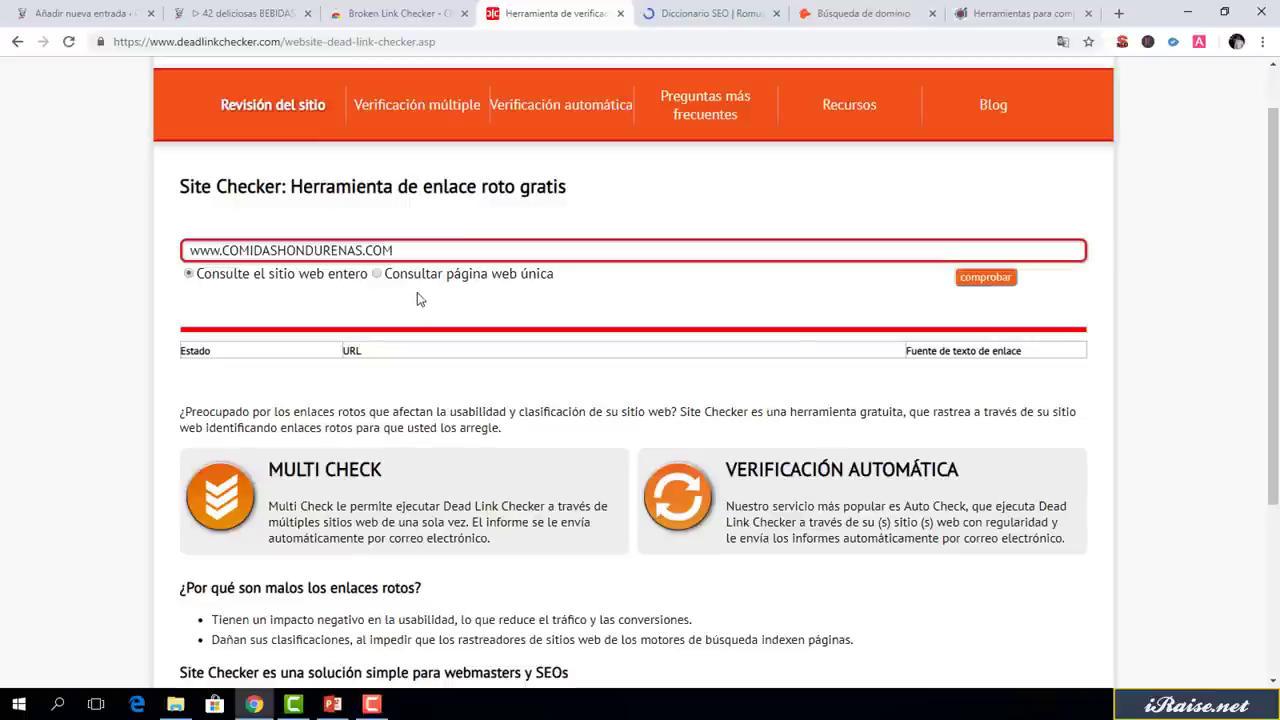
left_click(981, 280)
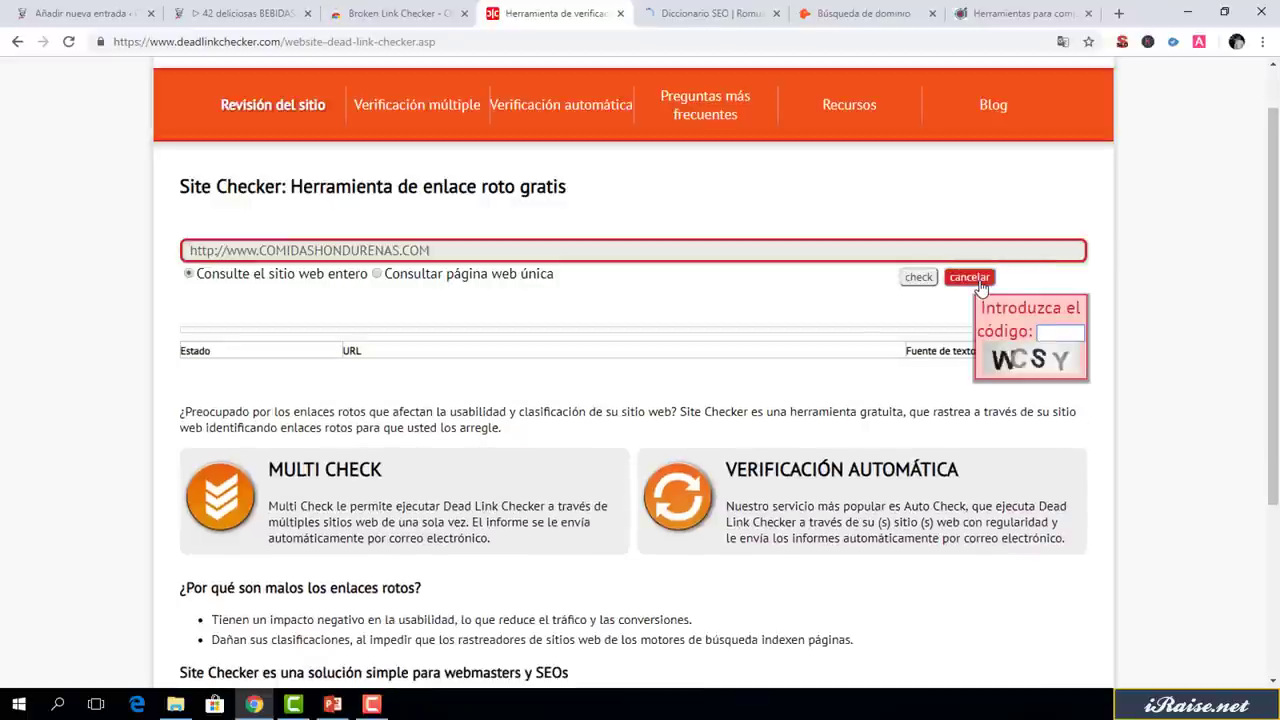
type("WCS")
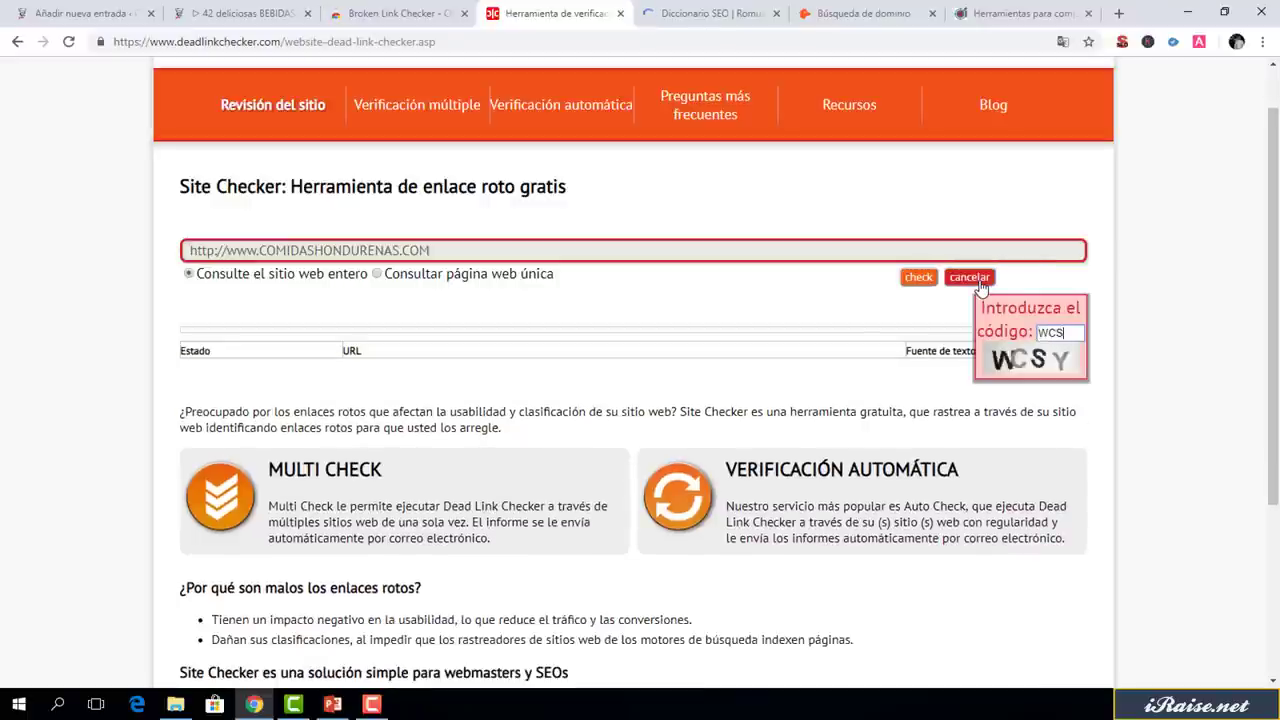
type("Y")
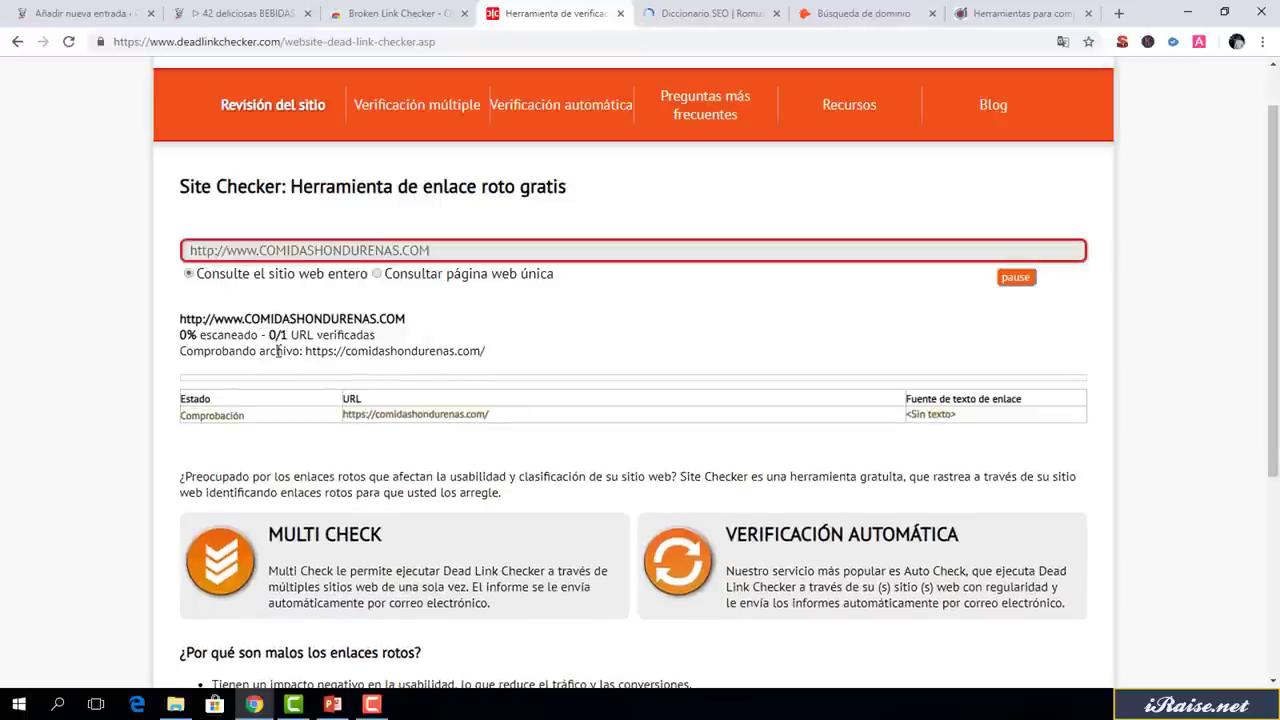
Examine the site scan's progress and its summary of verified URLs and errors
left_click_drag(181, 338, 297, 335)
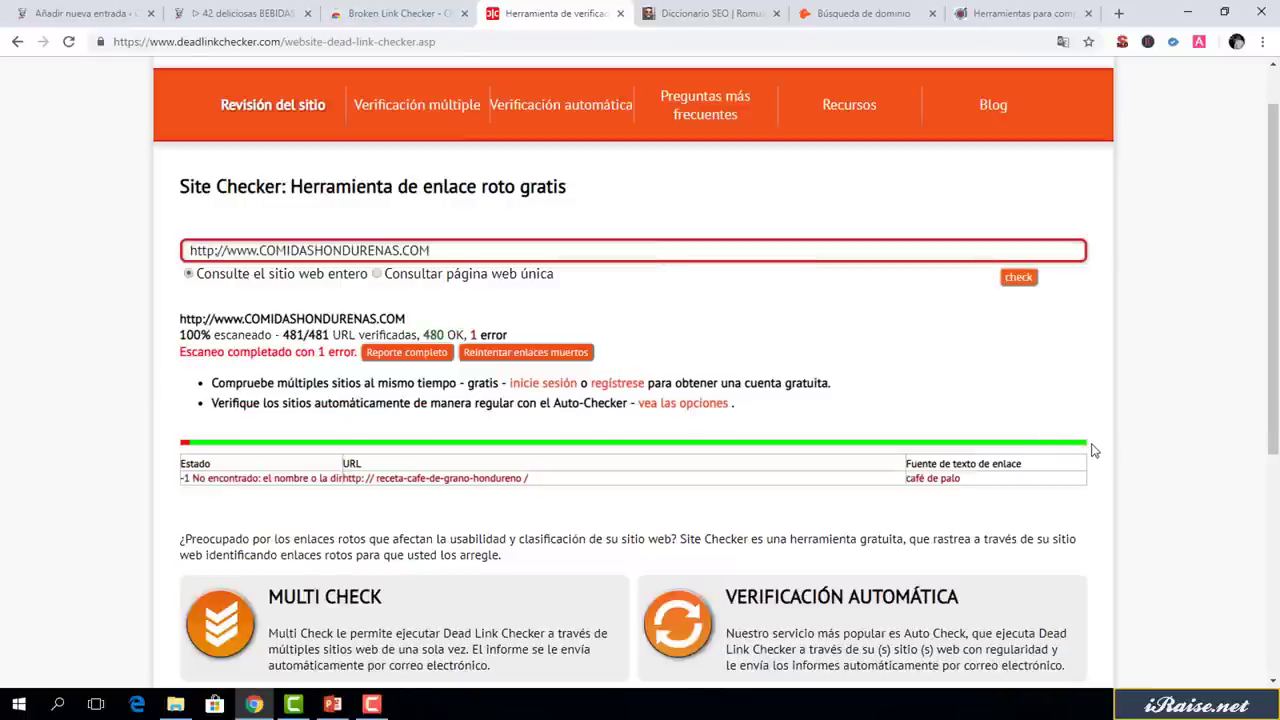
left_click_drag(186, 335, 208, 334)
left_click(226, 336)
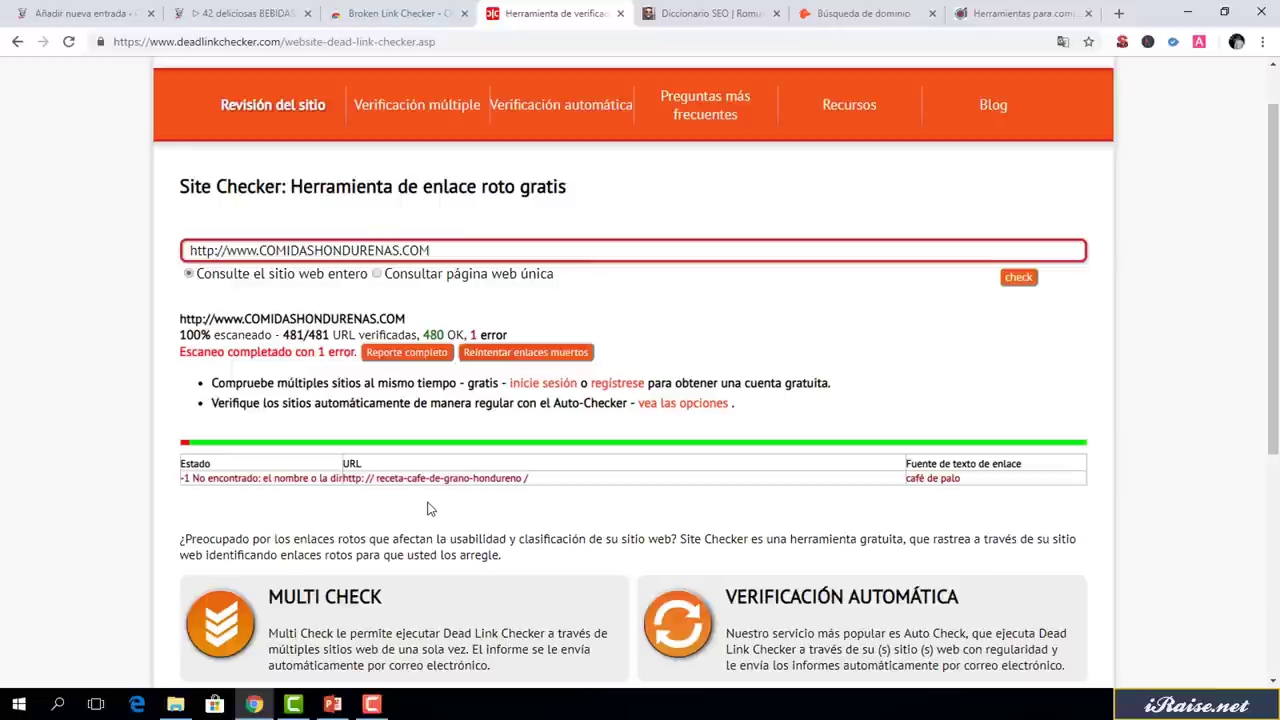
Open the source page of the reported café de palo link, test that link there, and go back
left_click(944, 484)
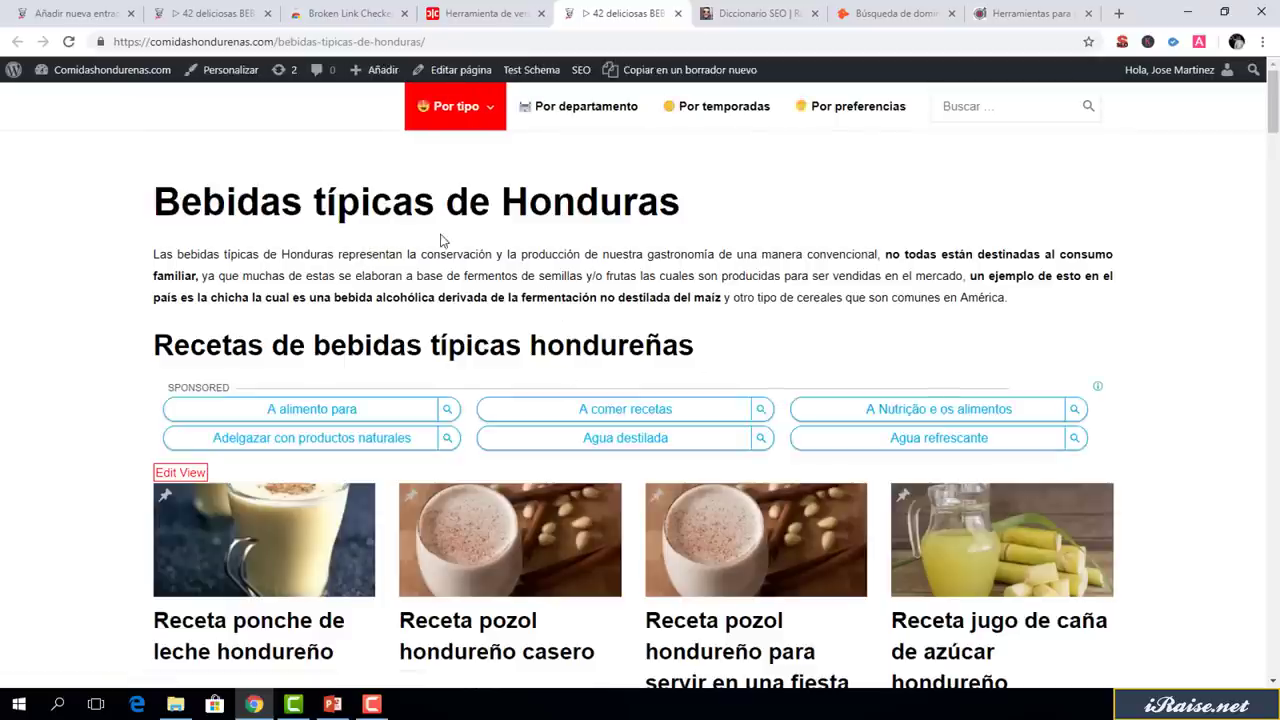
left_click(503, 12)
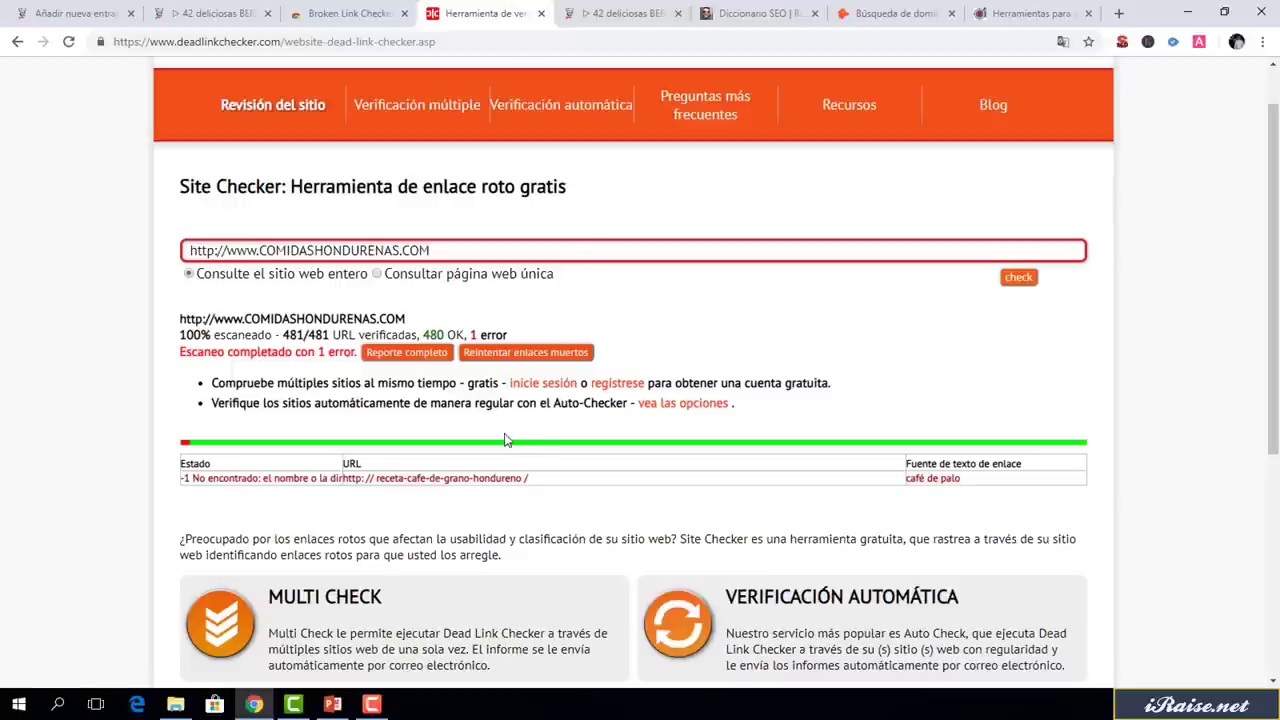
left_click(935, 480)
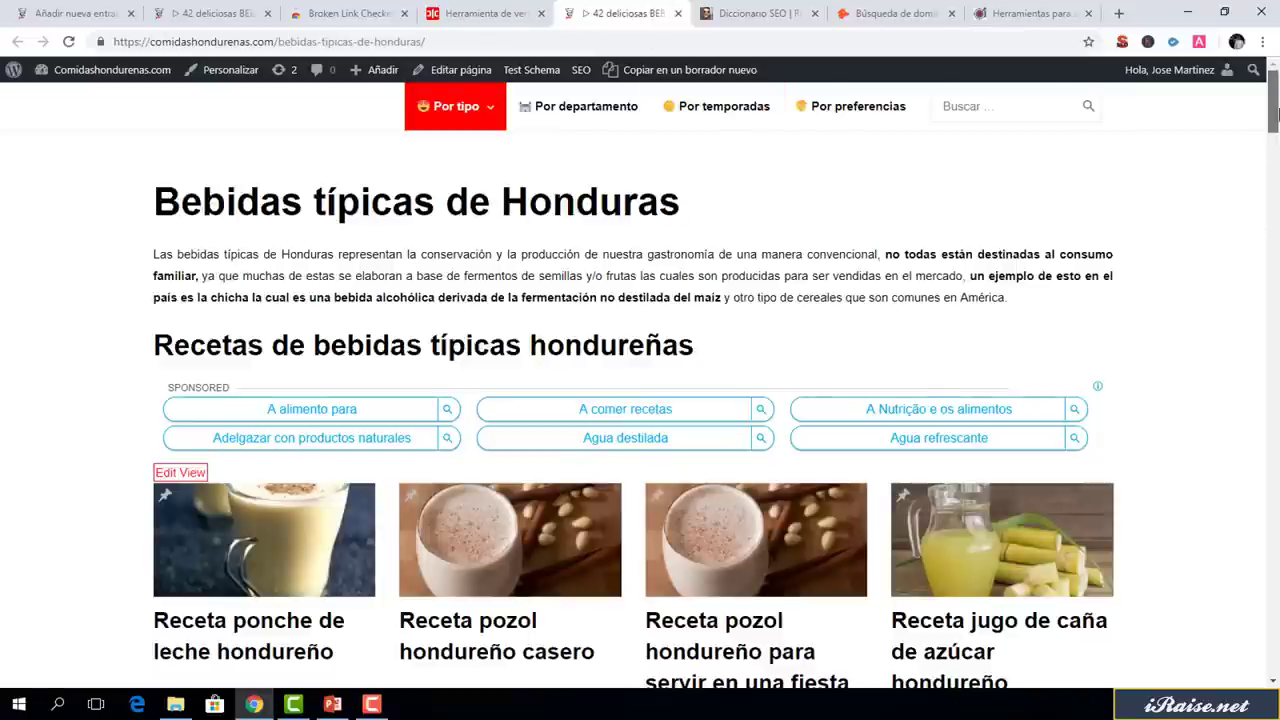
left_click_drag(1275, 114, 1274, 302)
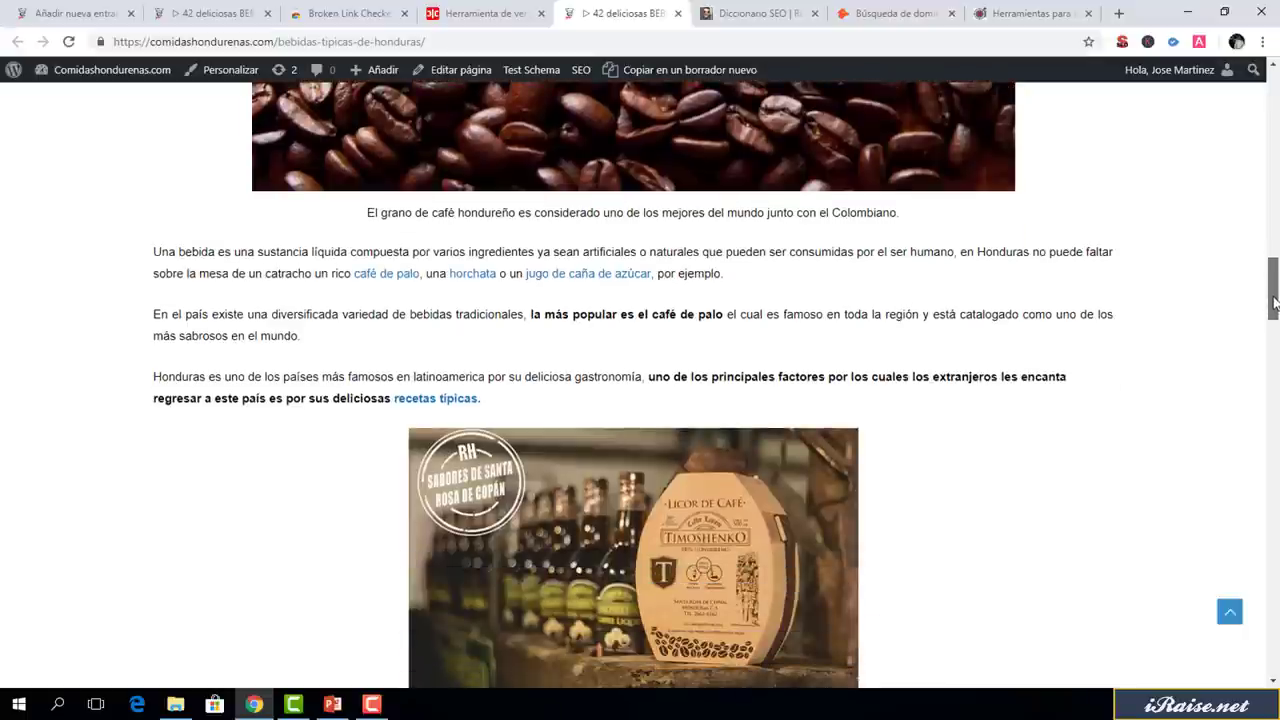
left_click(386, 279)
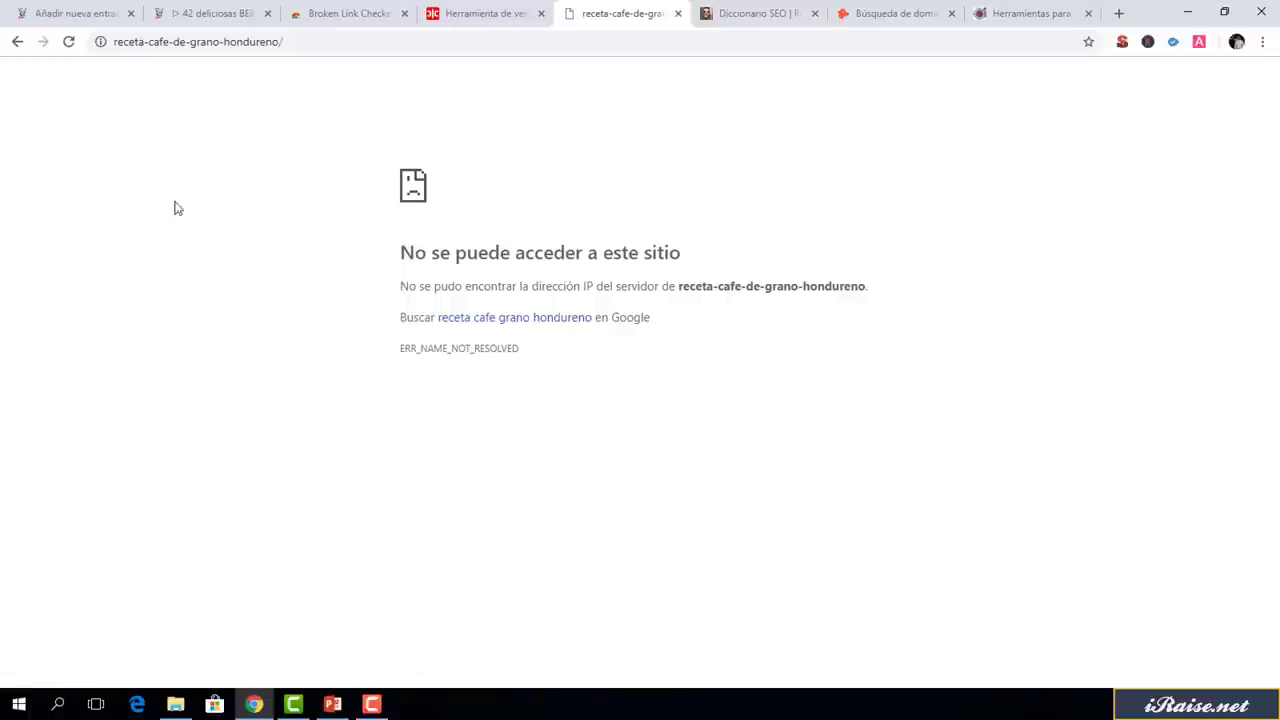
left_click(18, 49)
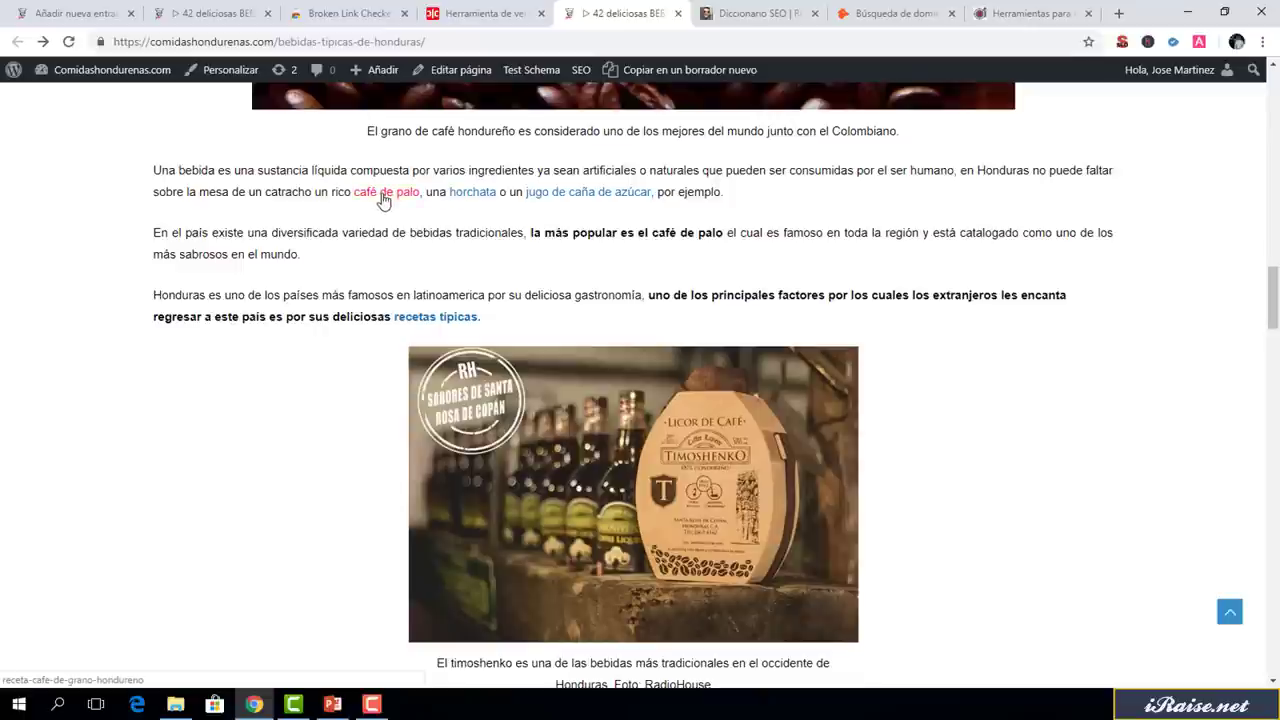
Compare the dead link report with the drinks page and open the site's WordPress dashboard
left_click(470, 14)
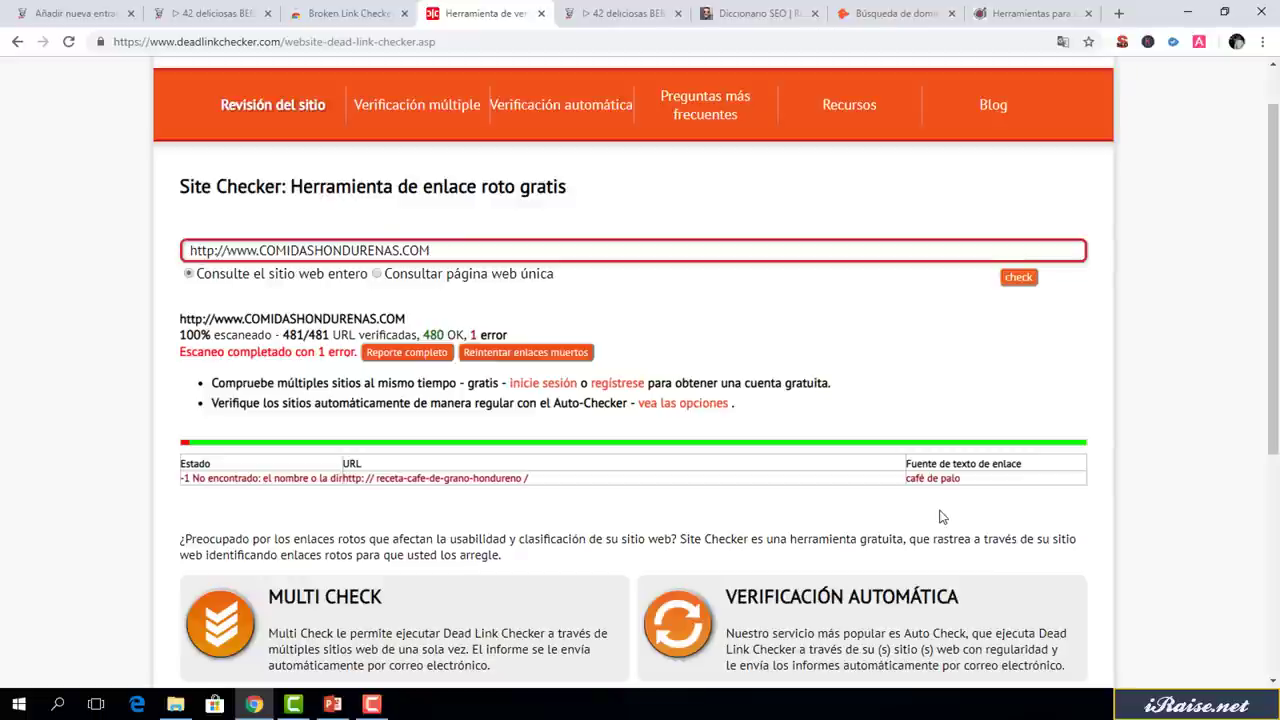
left_click(620, 13)
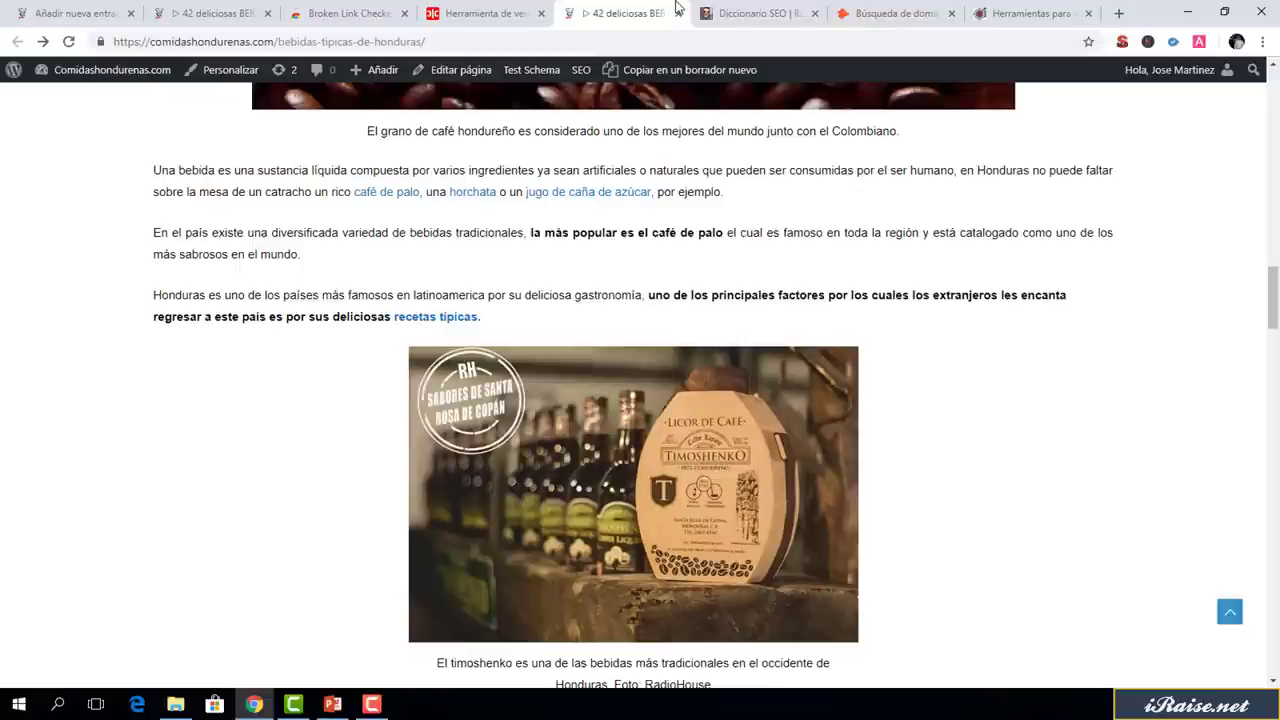
left_click(88, 76)
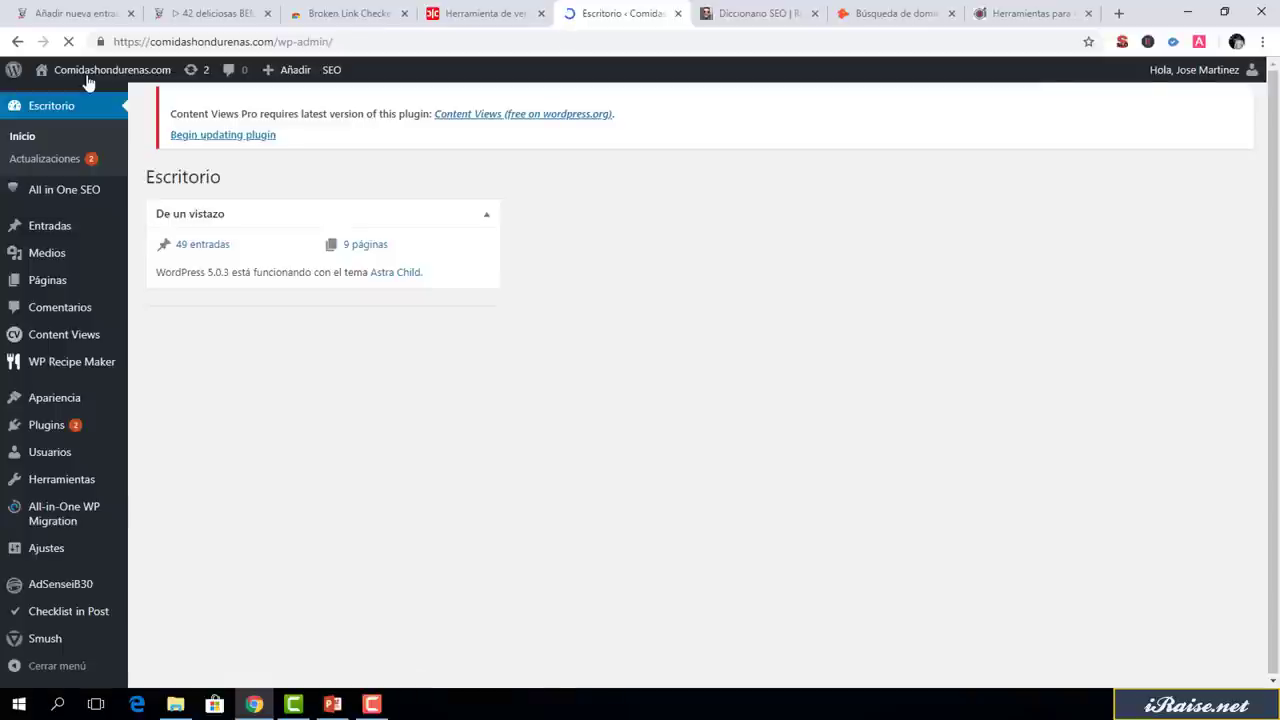
Search the plugin directory for "broken list checker", install and activate the Broken Link Checker plugin, and open its settings
mouse_move(72, 427)
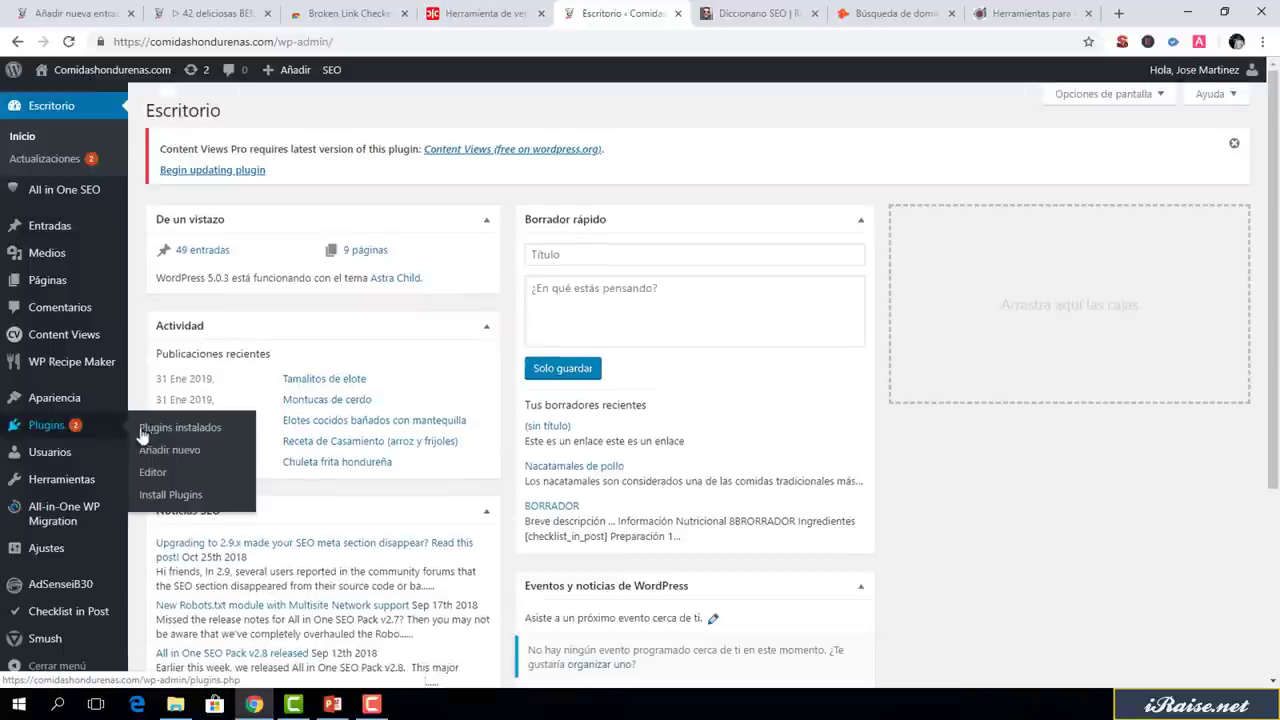
left_click(163, 456)
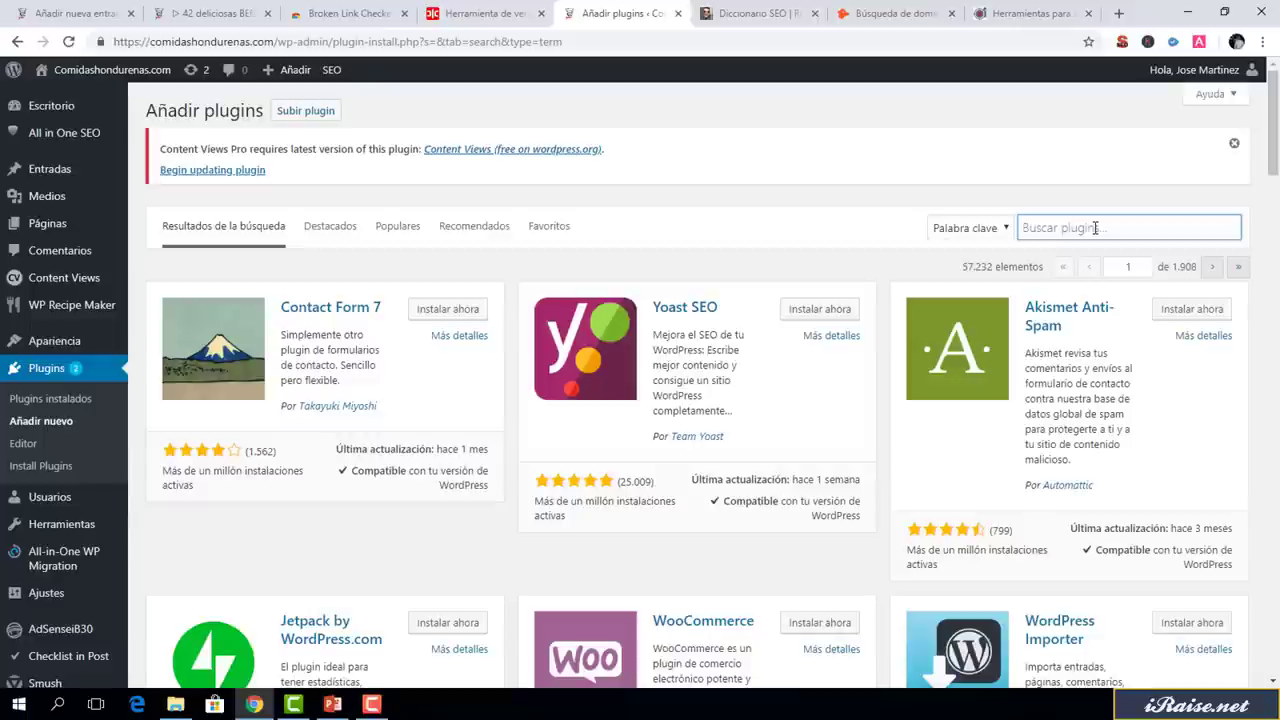
left_click(1095, 228)
type("broken list checker")
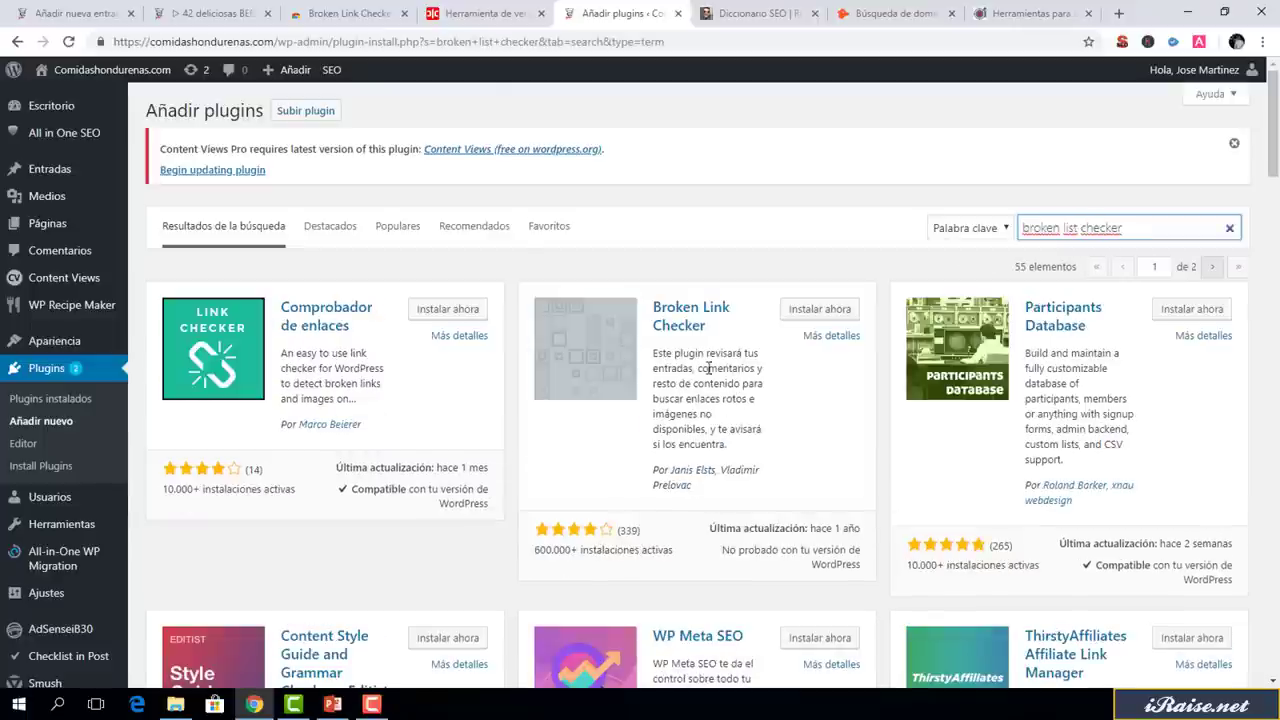
left_click(808, 312)
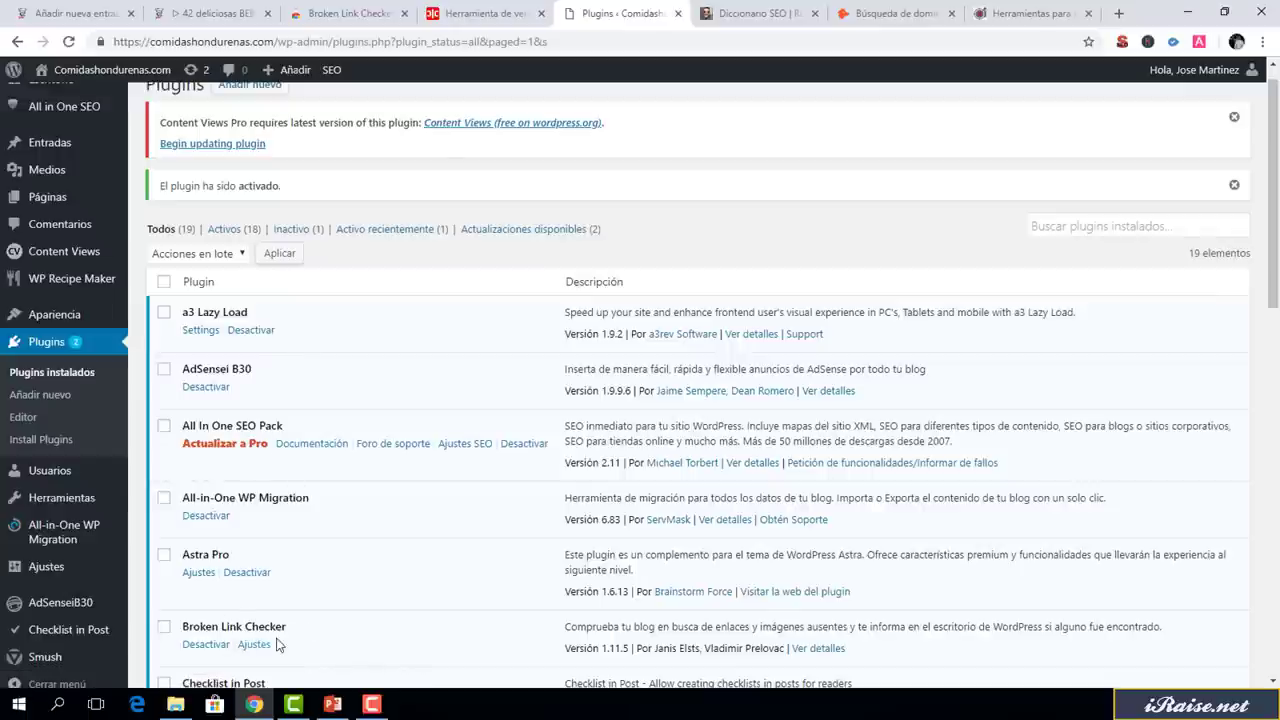
left_click(254, 645)
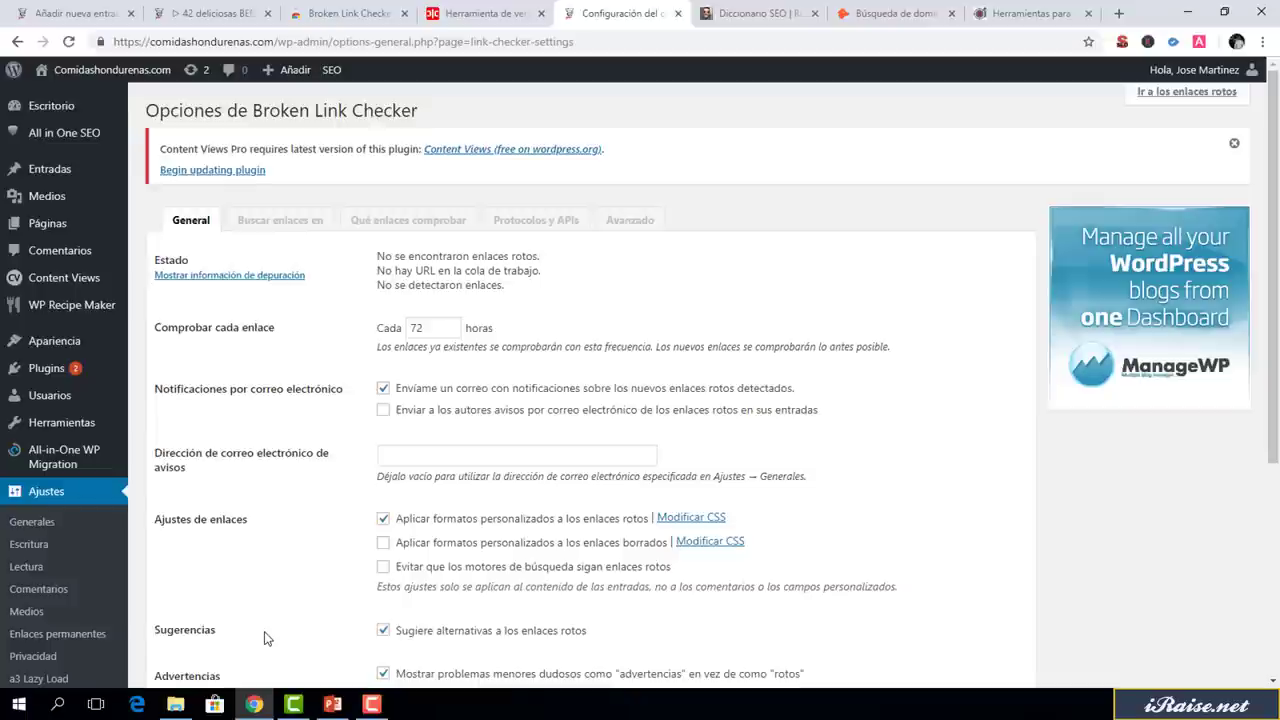
Close the unsaved new post tab, abandoning its changes, and the unneeded browser tab beside it
left_click(131, 14)
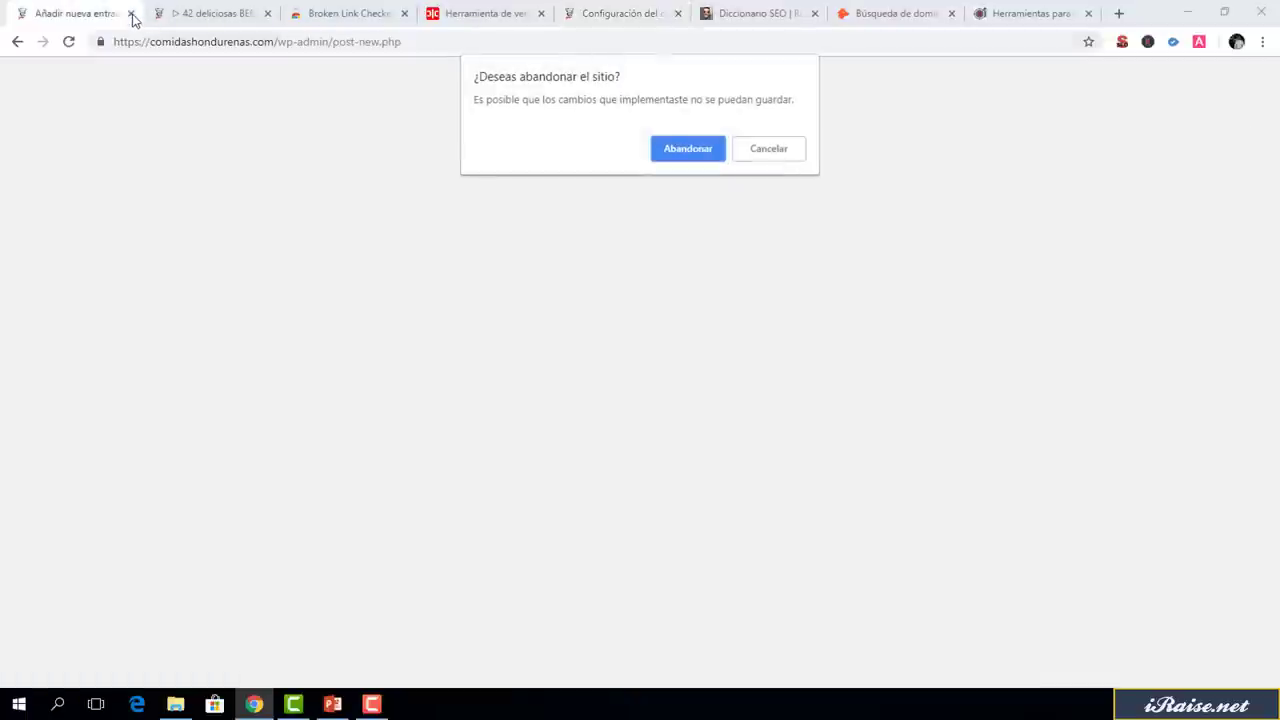
left_click(684, 147)
left_click(266, 14)
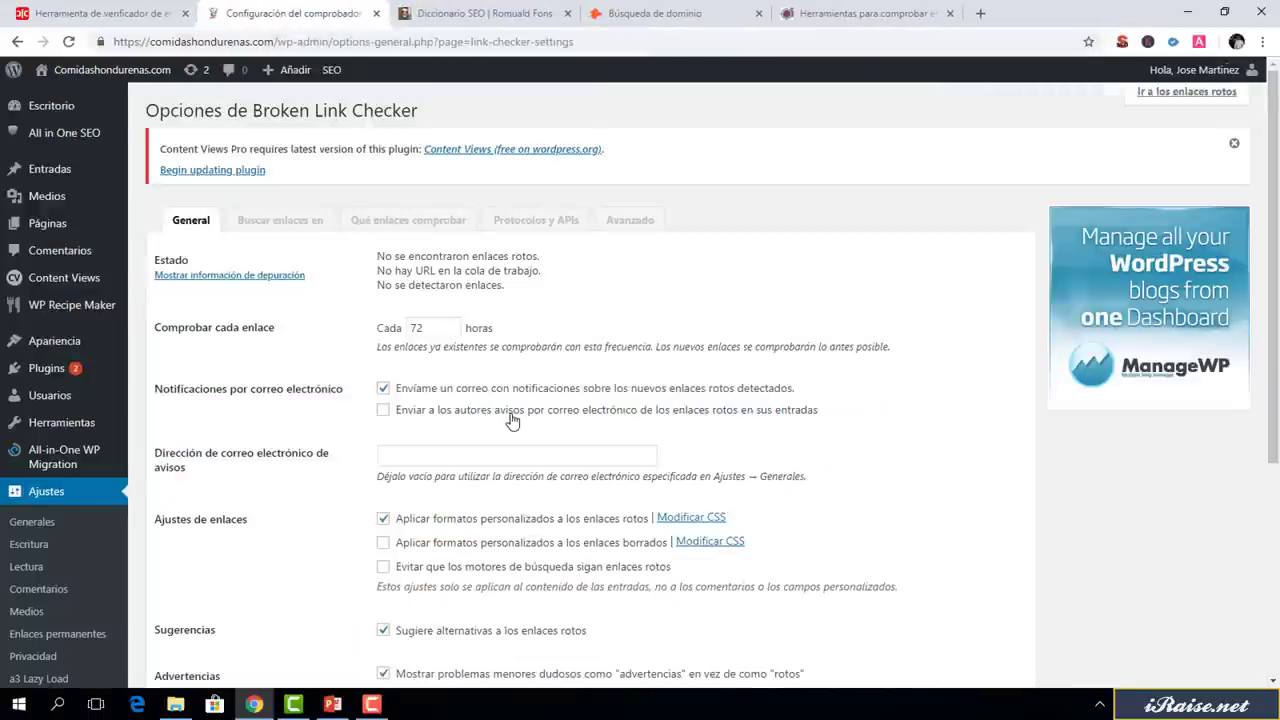
Examine the link check interval and try enabling email notices to authors about broken links in their entries
double_click(422, 325)
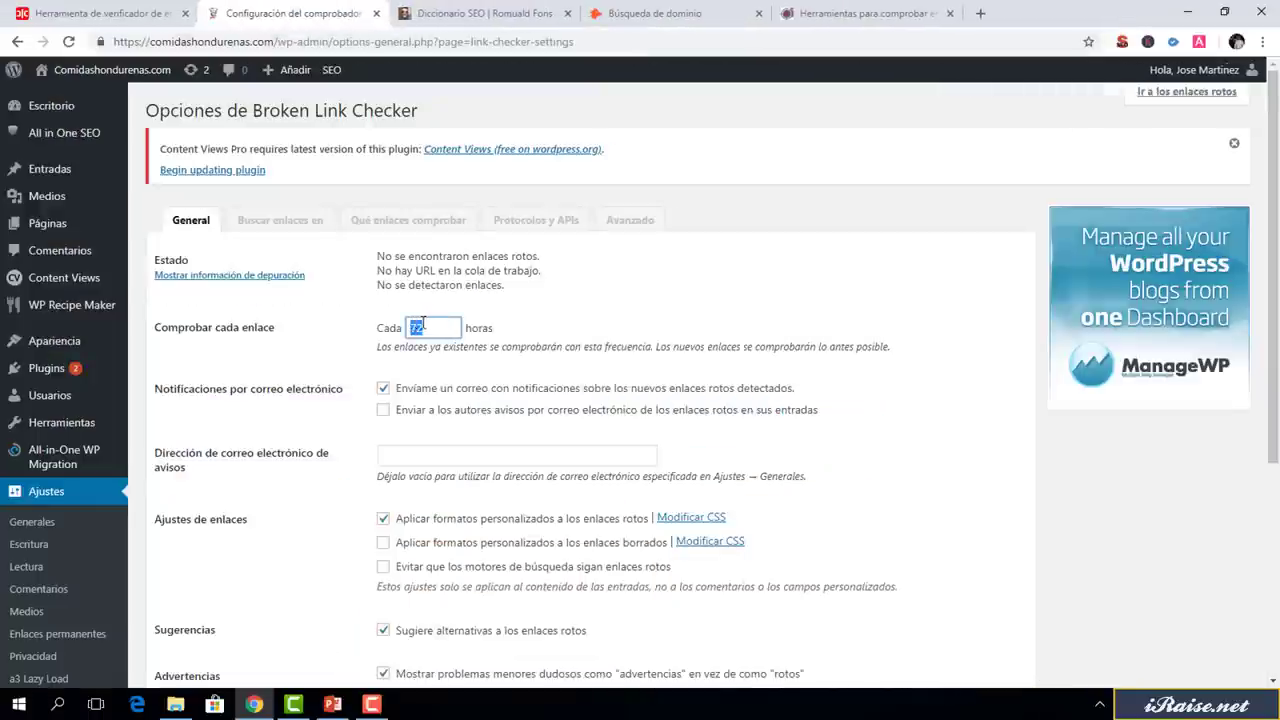
left_click(428, 325)
left_click_drag(414, 328, 461, 328)
left_click(440, 329)
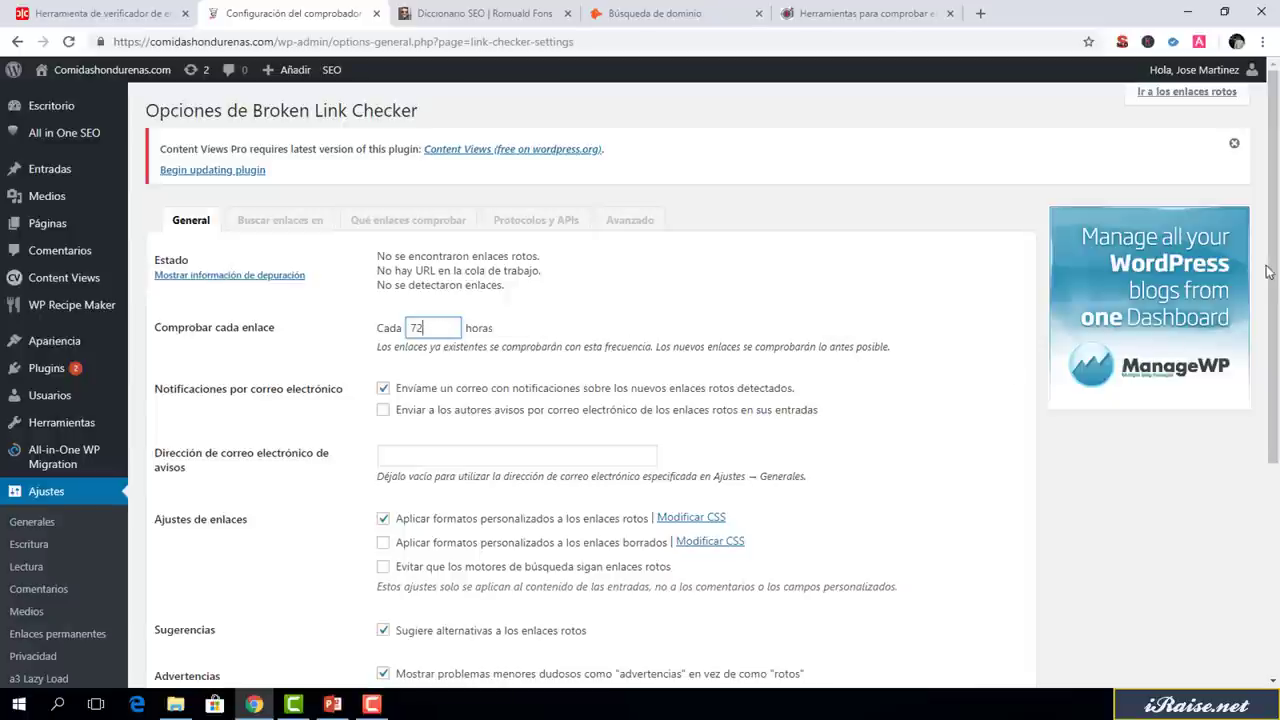
scroll(1273, 300, "down", 1)
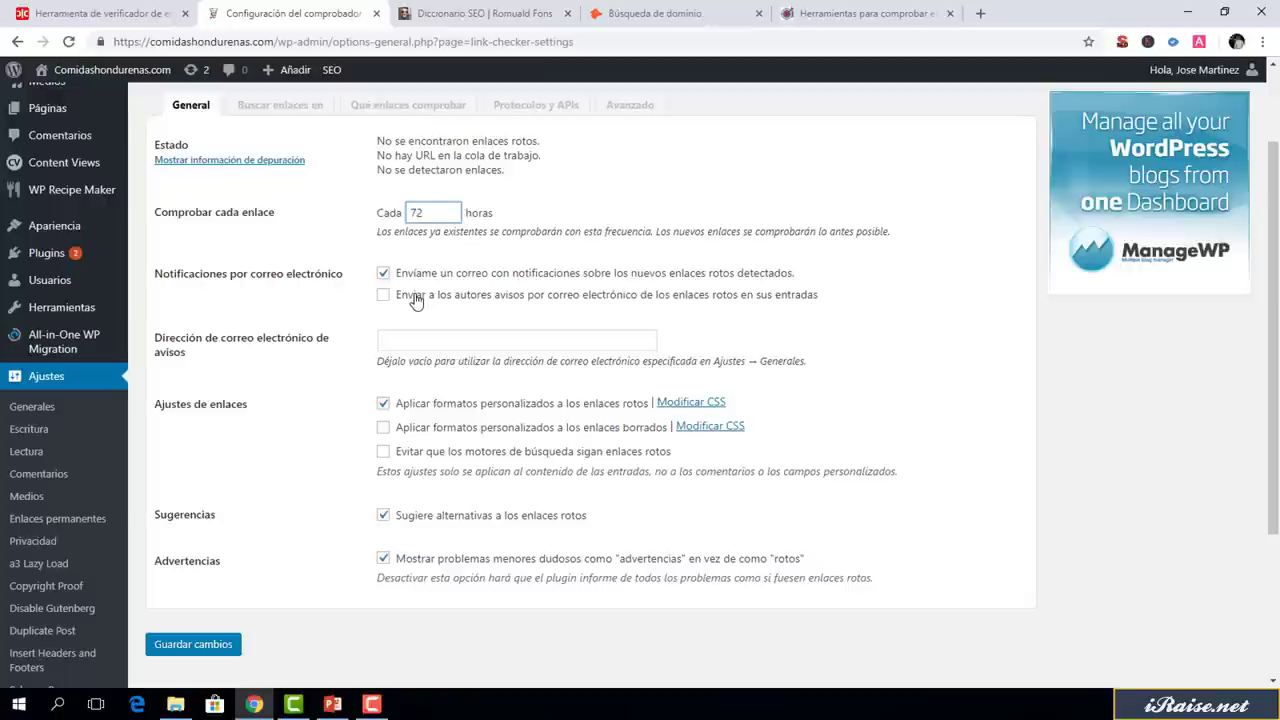
left_click(416, 302)
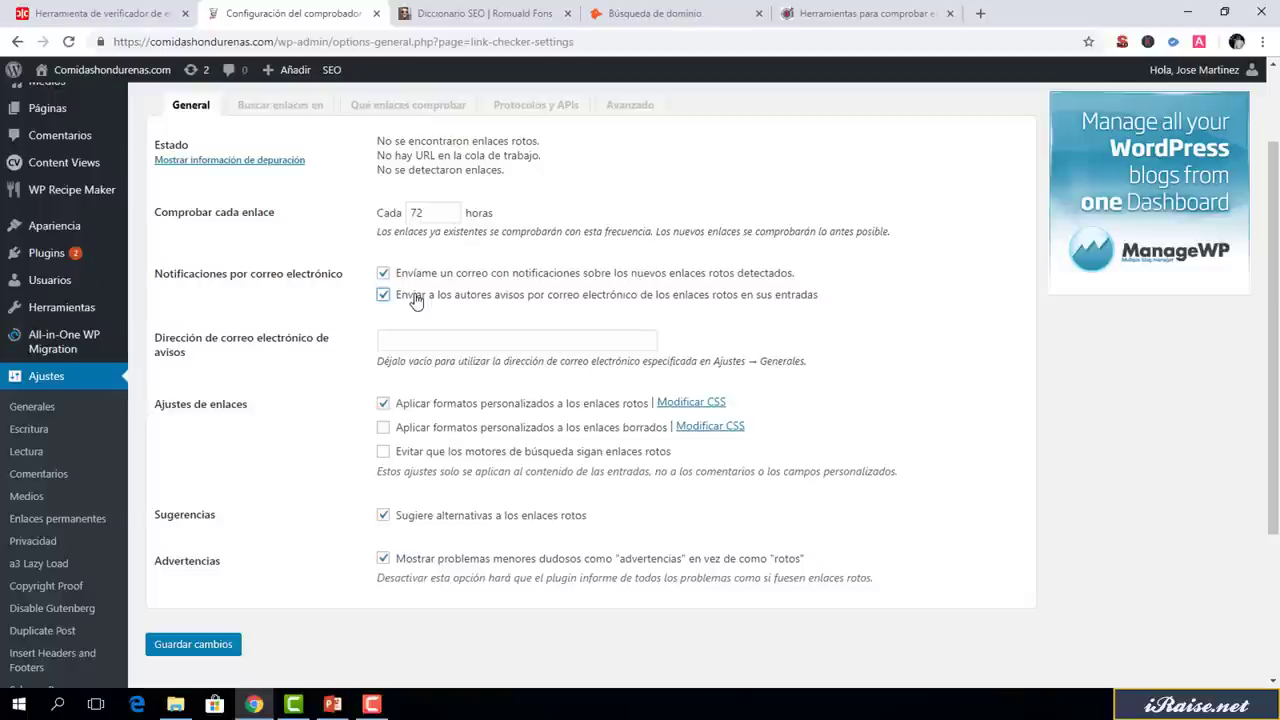
left_click(415, 300)
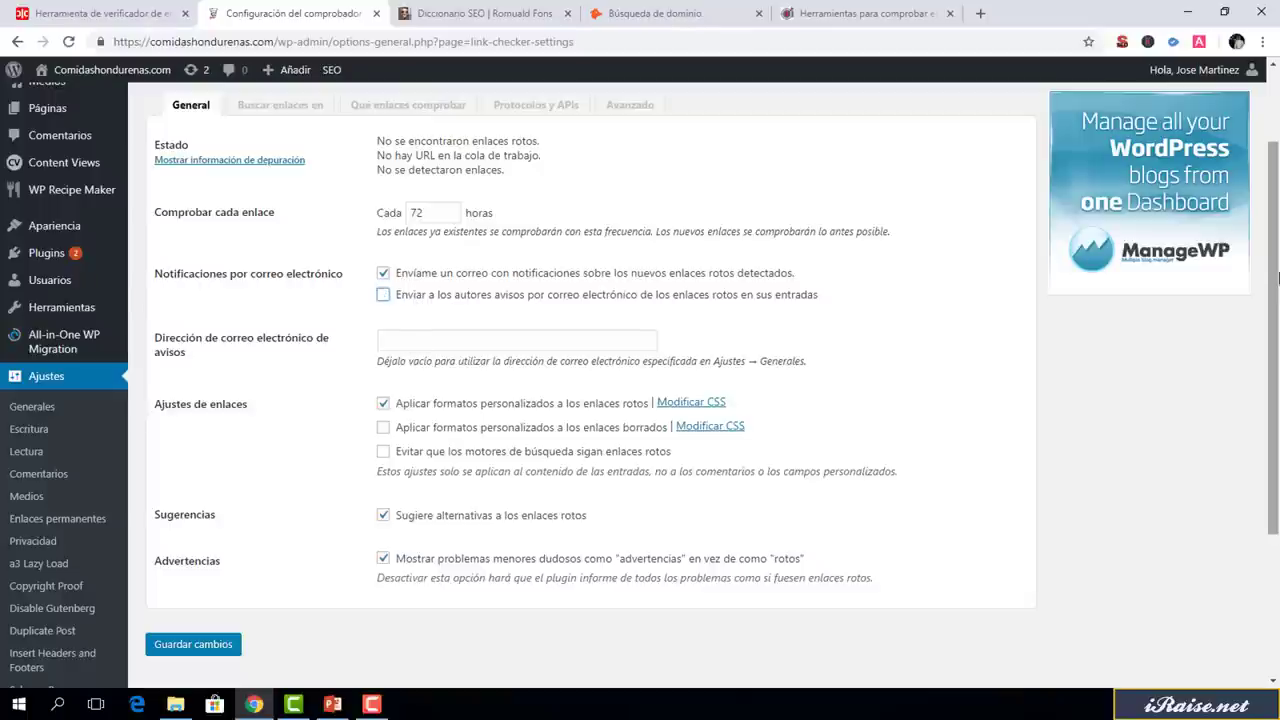
Display the custom CSS applied to broken links and save the Broken Link Checker settings
scroll(1046, 274, "down", 1)
key("Tab")
key("Tab")
key("Tab")
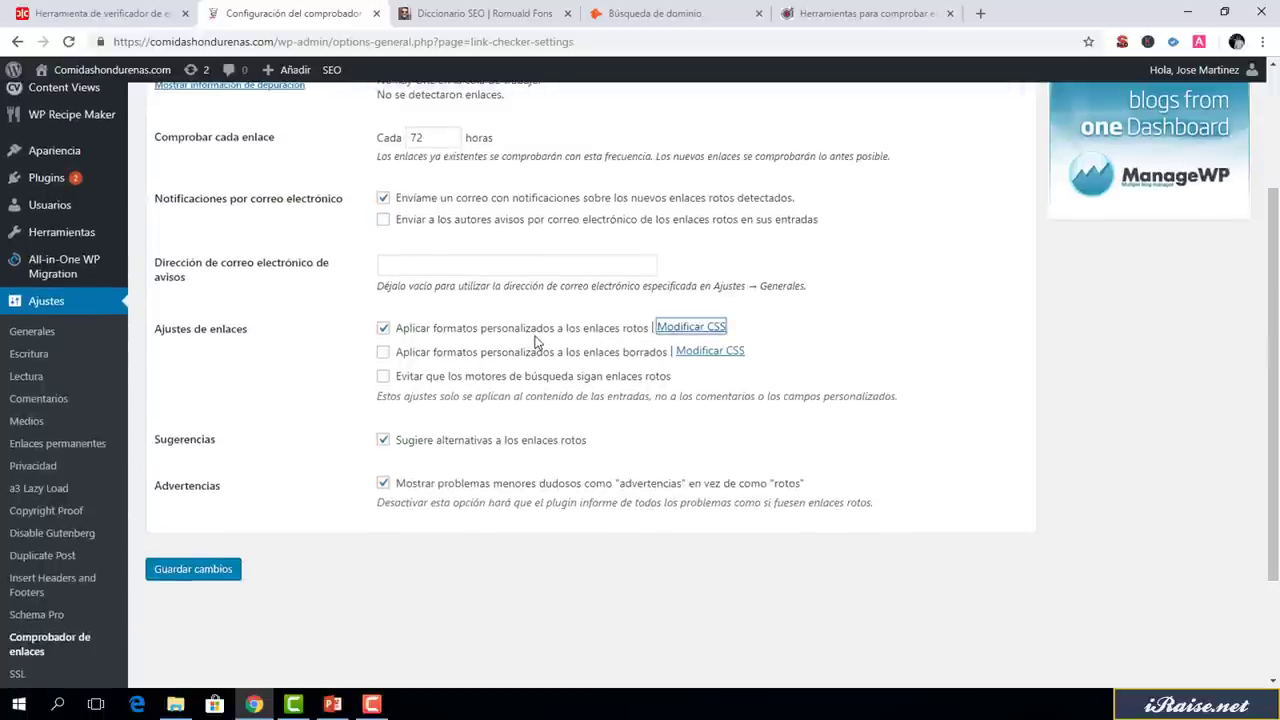
left_click(696, 334)
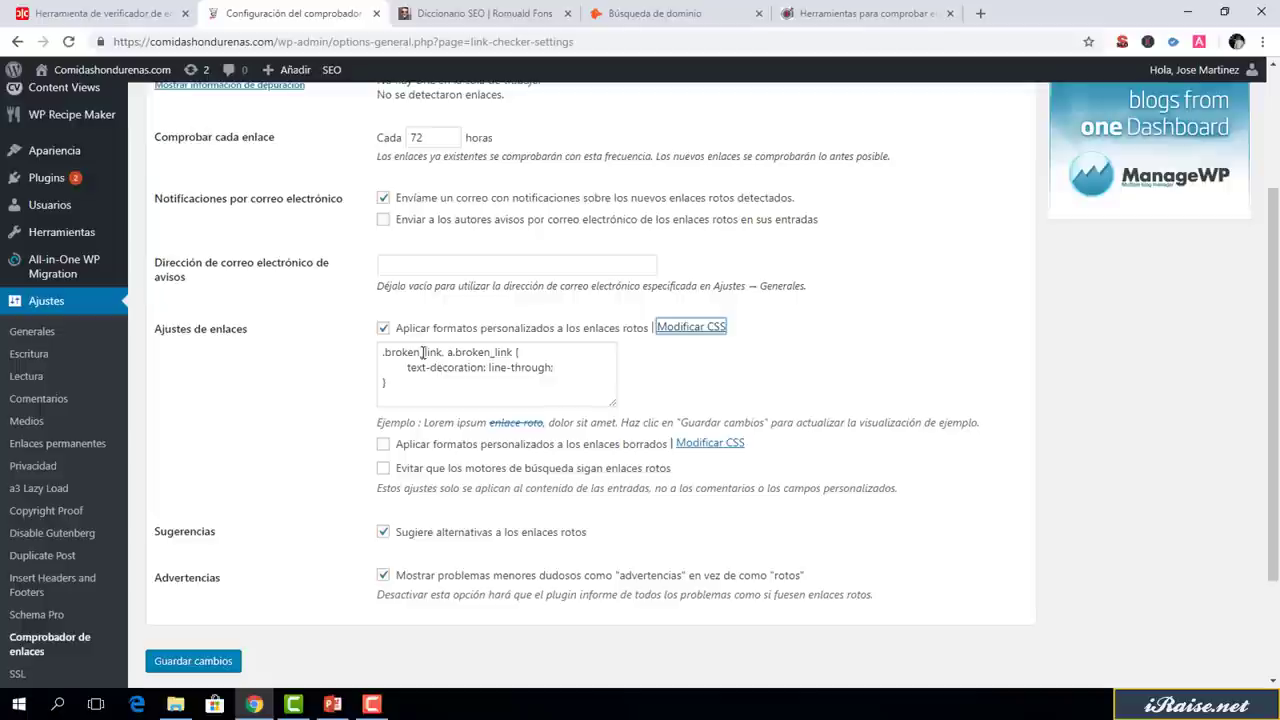
left_click(200, 662)
Open the site's front end in a new tab and go to the Bebidas page to check its café de palo link
right_click(128, 70)
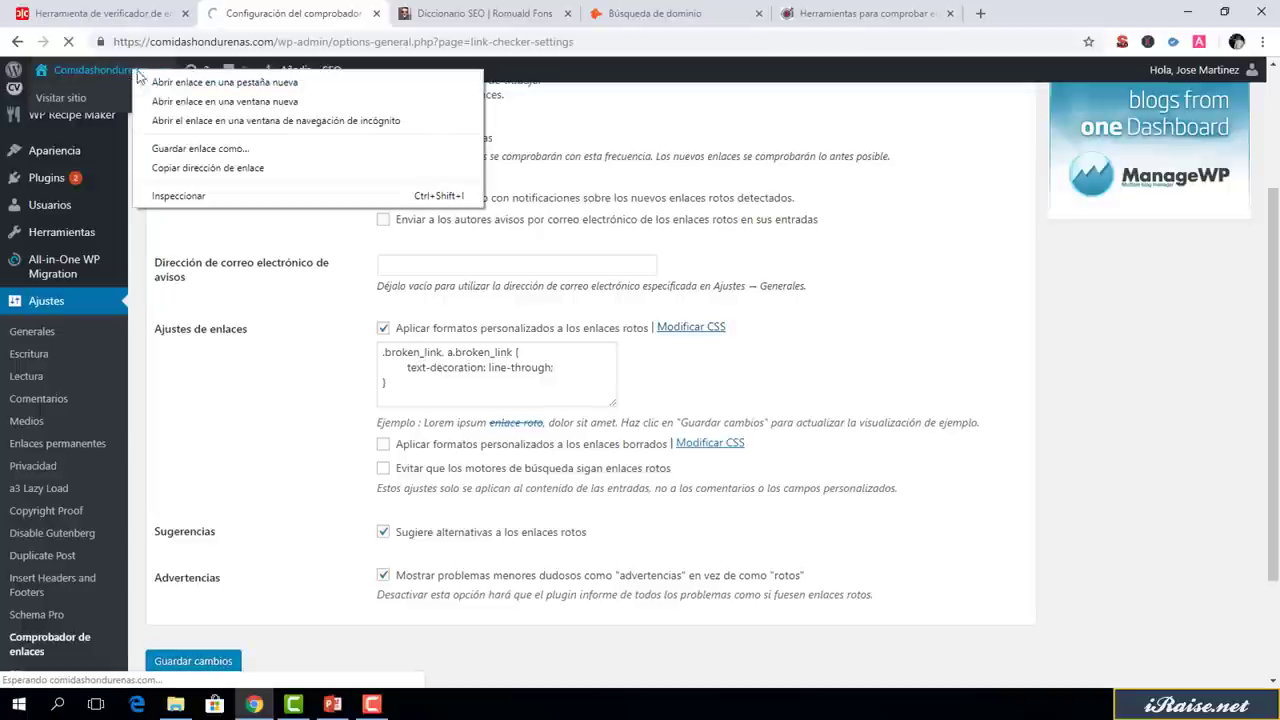
left_click(180, 84)
left_click(435, 10)
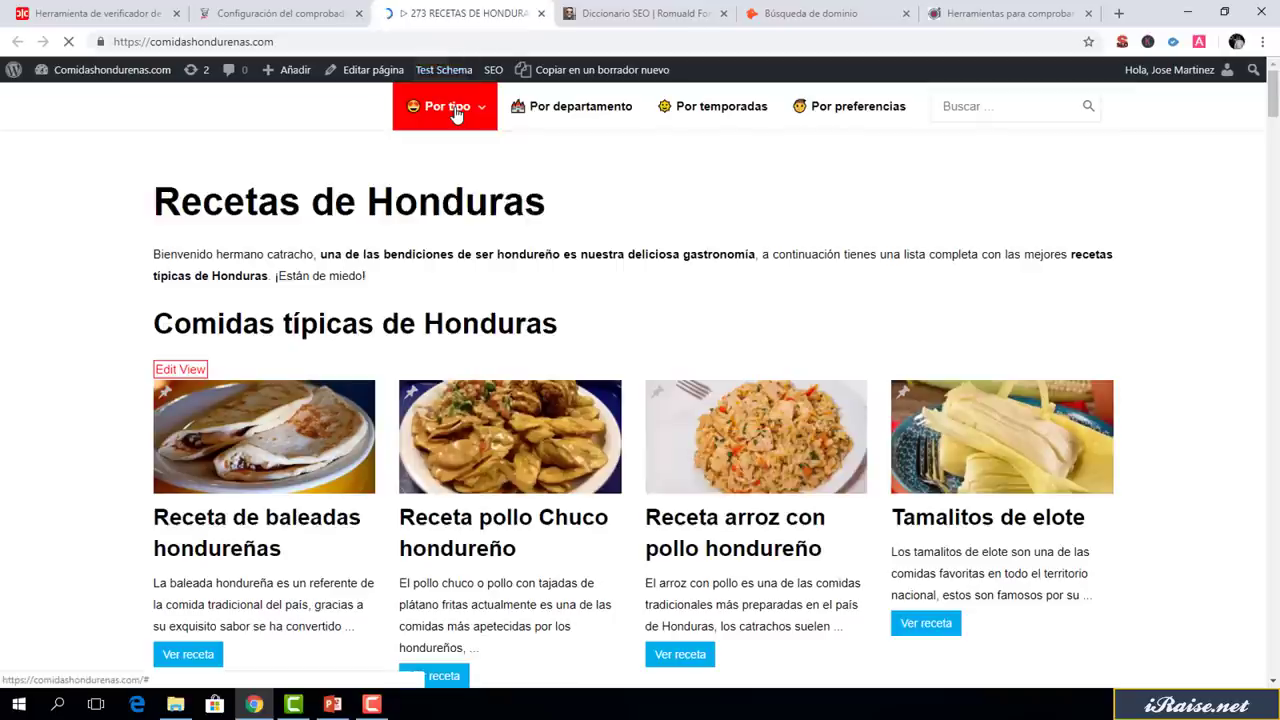
mouse_move(440, 106)
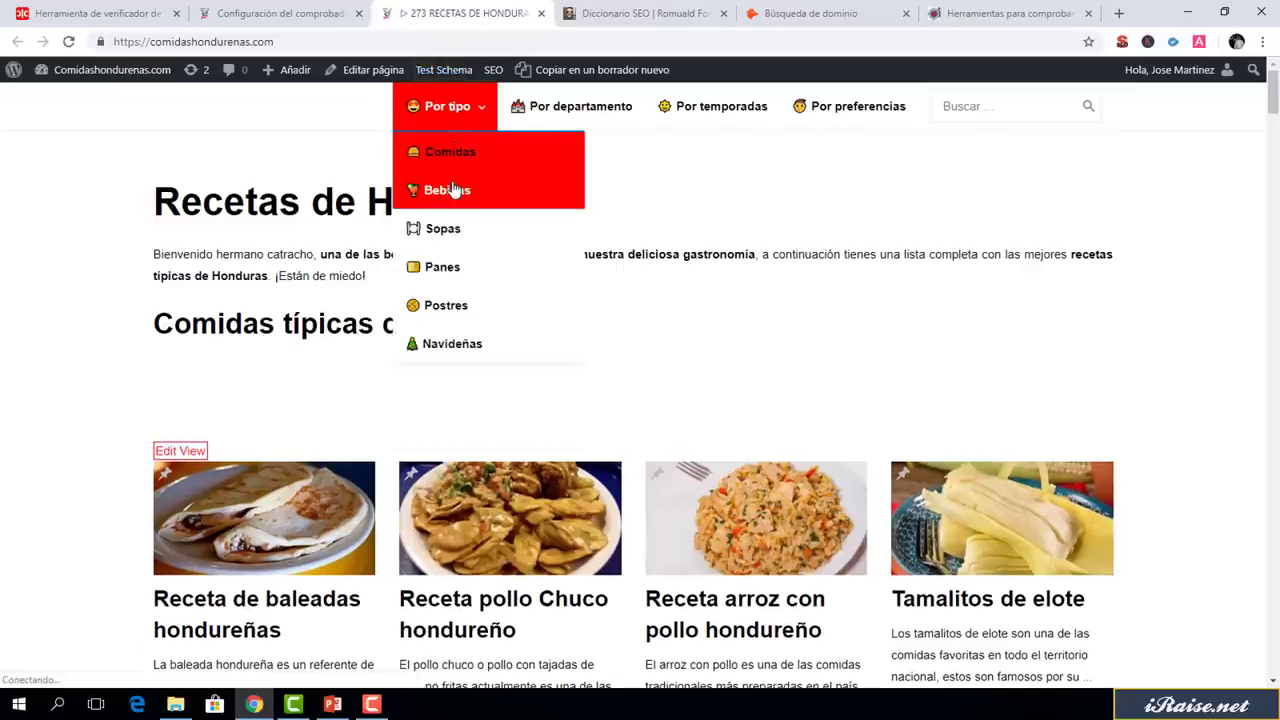
left_click(453, 190)
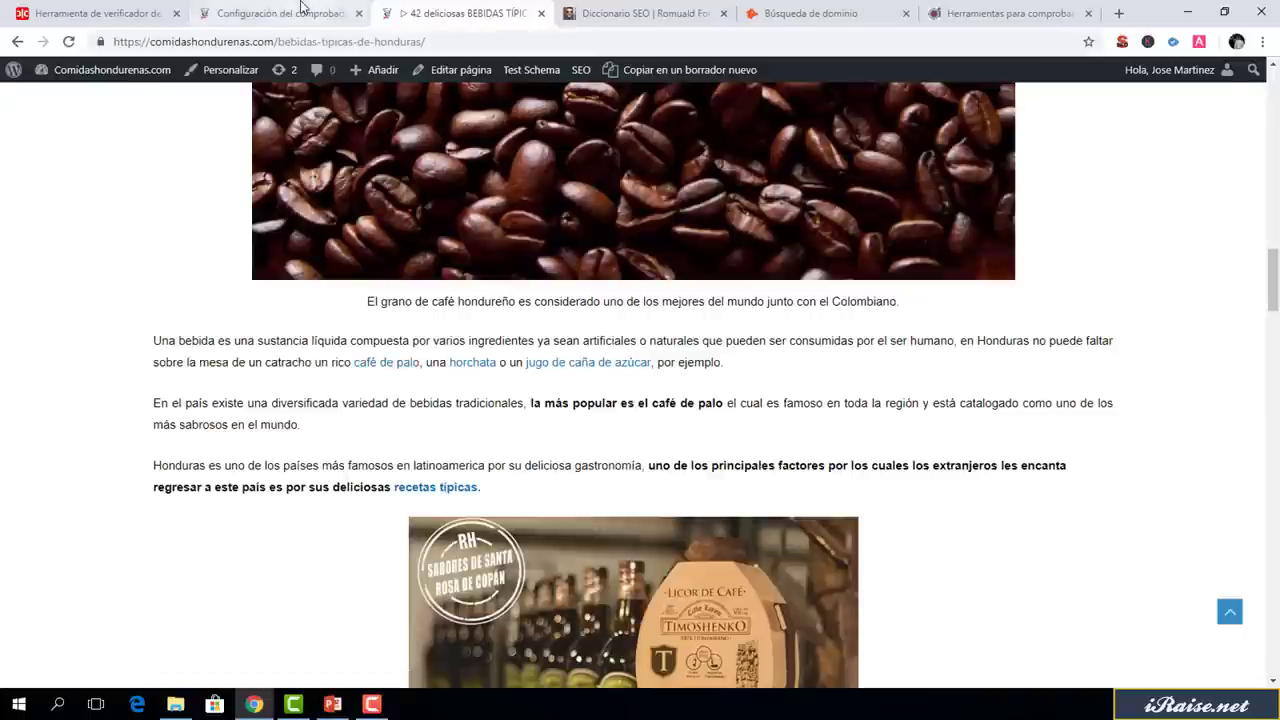
left_click(265, 13)
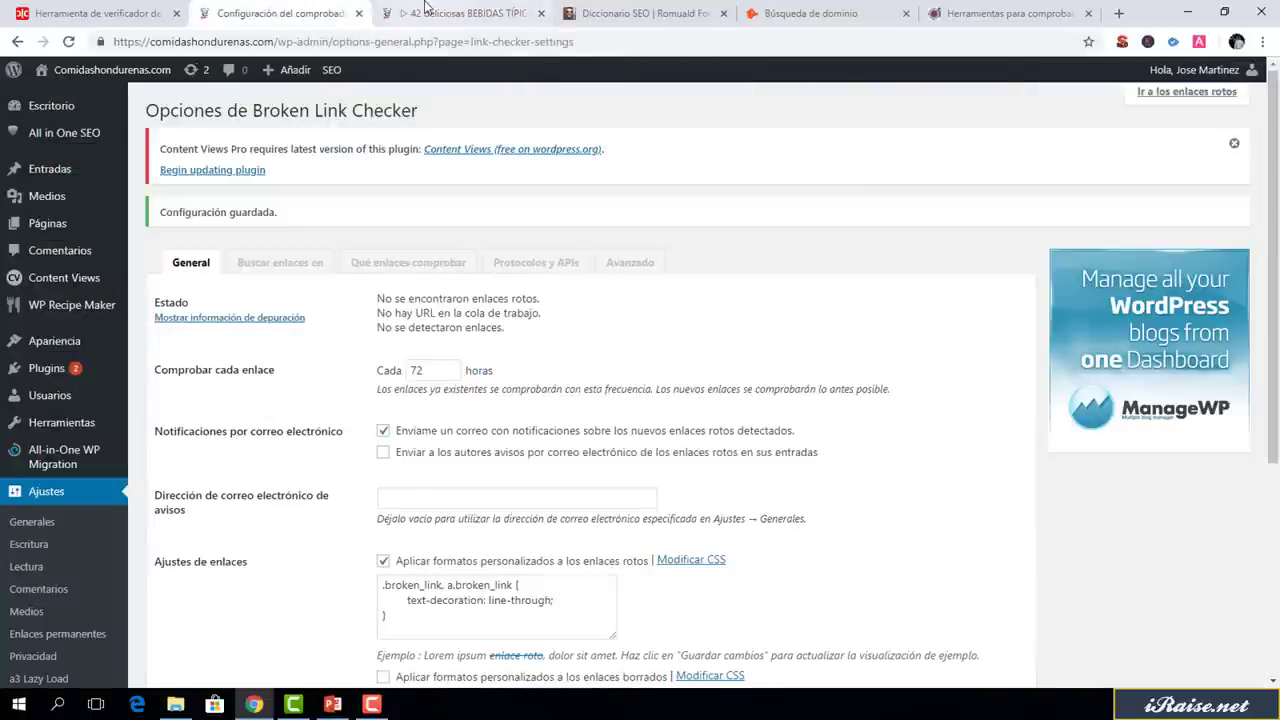
left_click(427, 10)
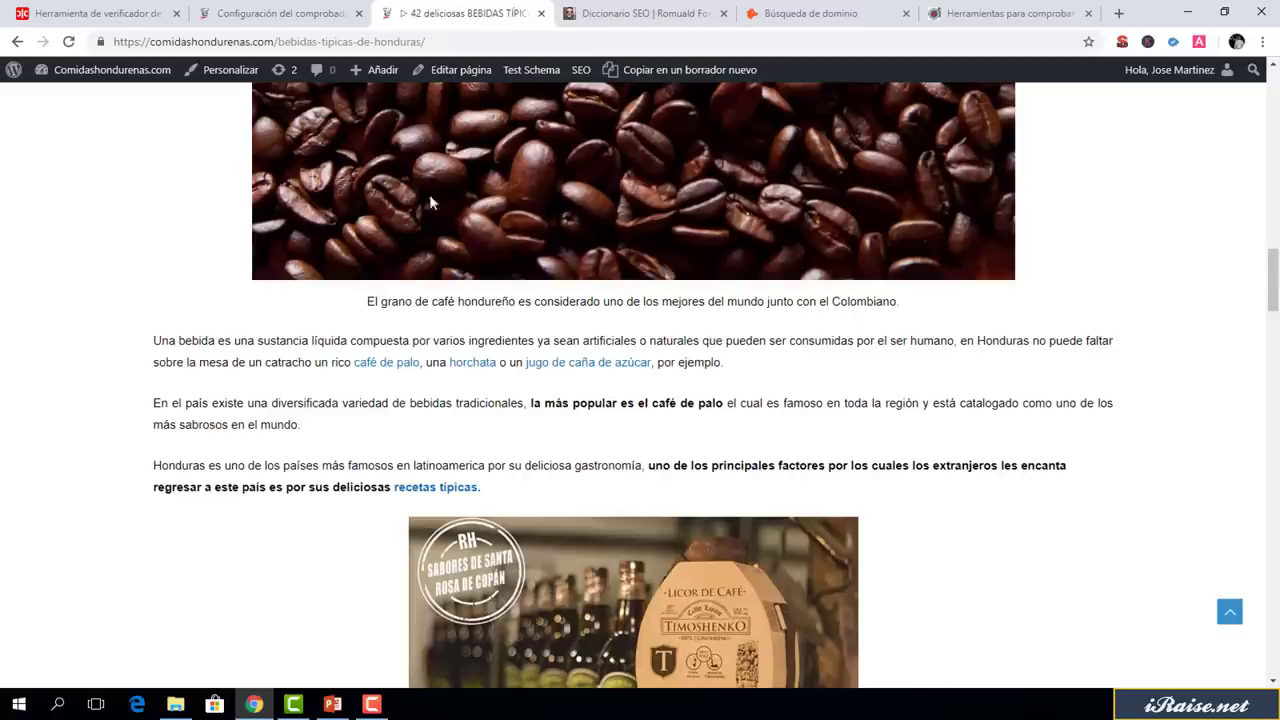
Open the Bebidas típicas de Honduras page in the visual editor and add the text "Enlace roto" above the introduction
left_click(470, 80)
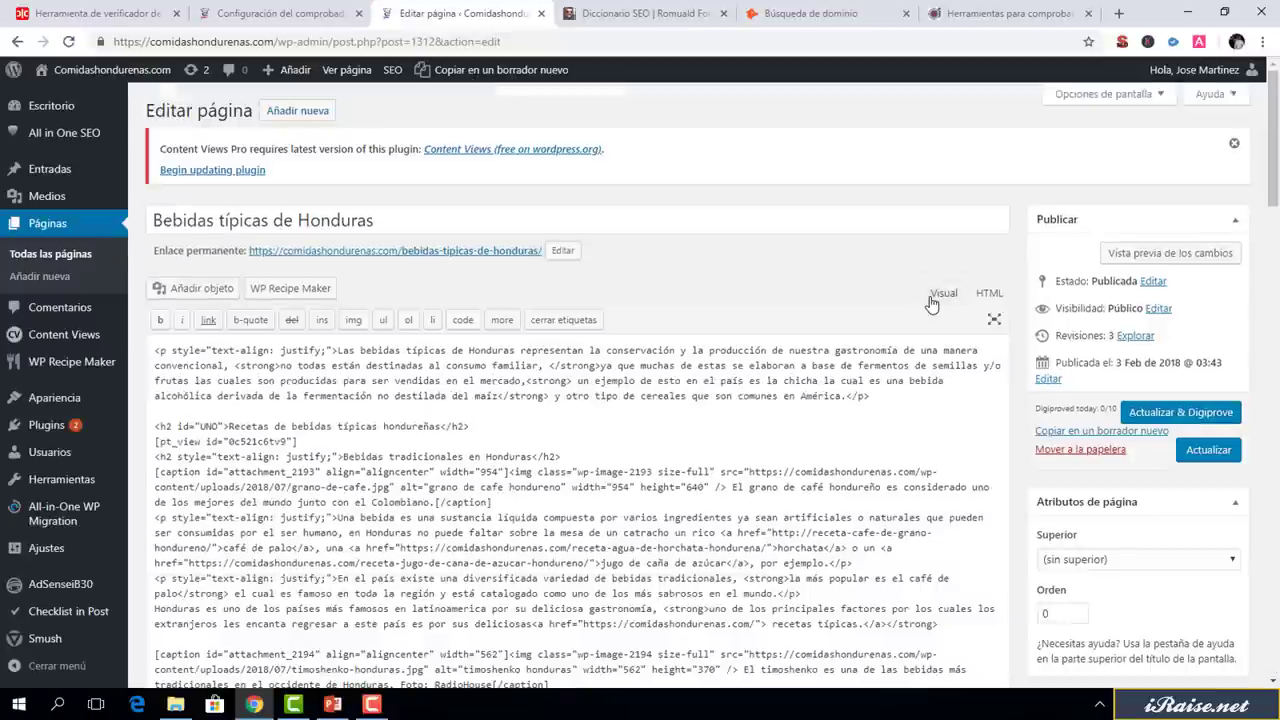
left_click(940, 293)
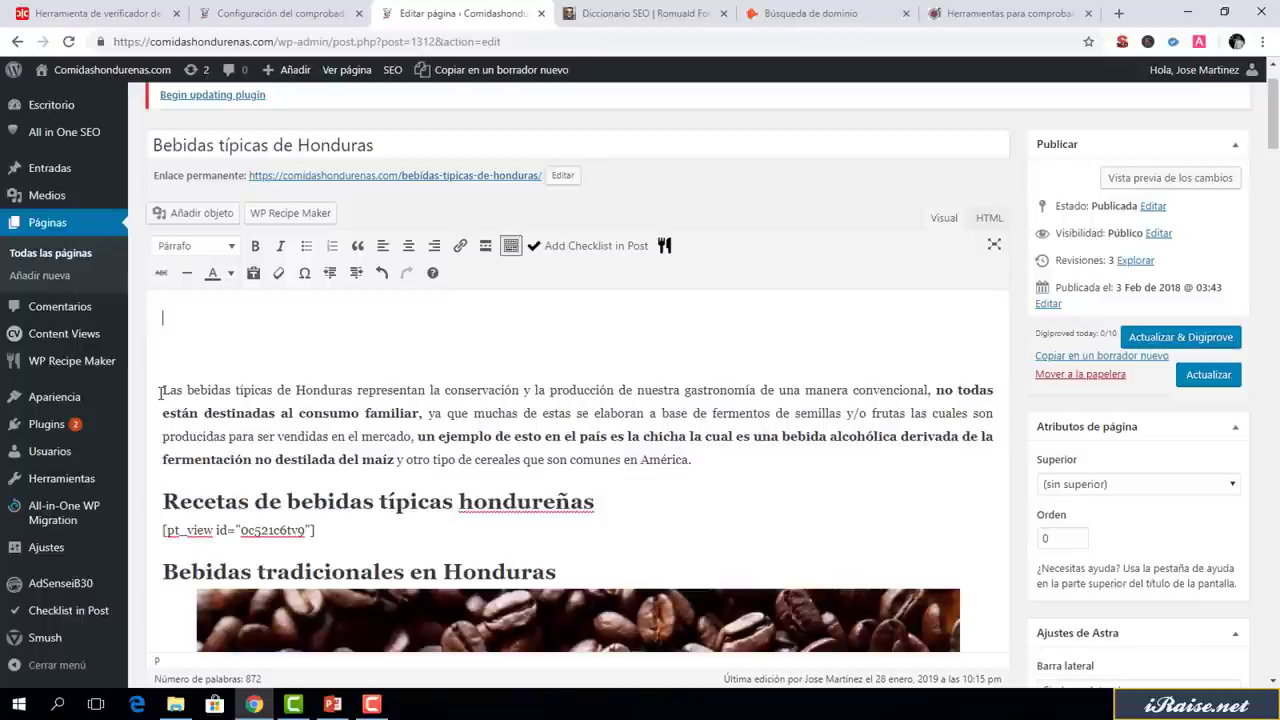
type("Enlace roto")
triple_click(196, 322)
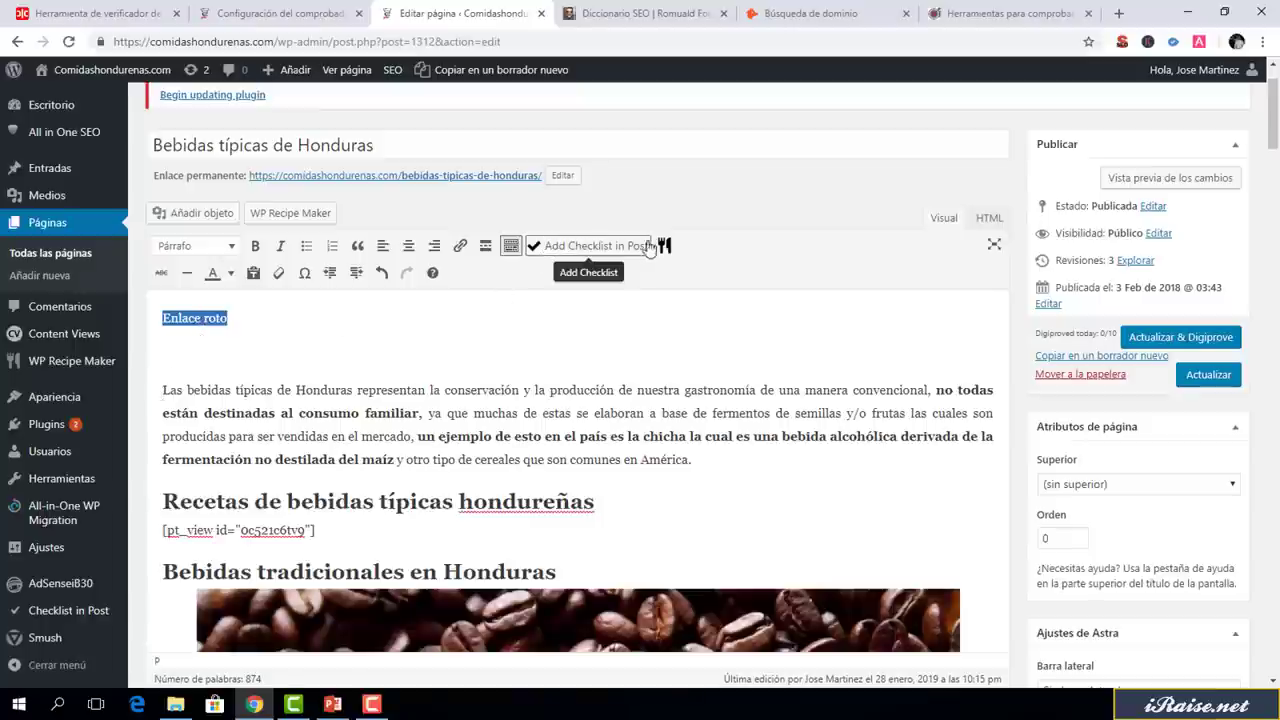
left_click(461, 247)
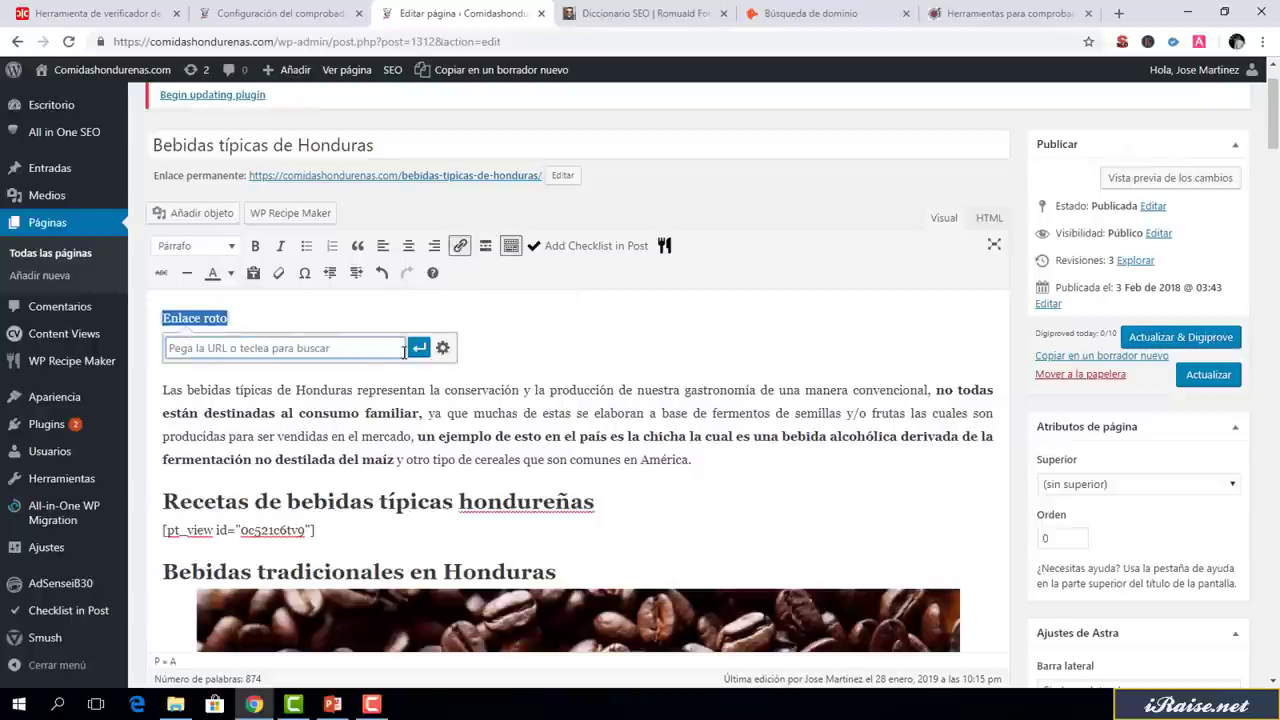
left_click_drag(290, 42, 99, 52)
key("ctrl+c")
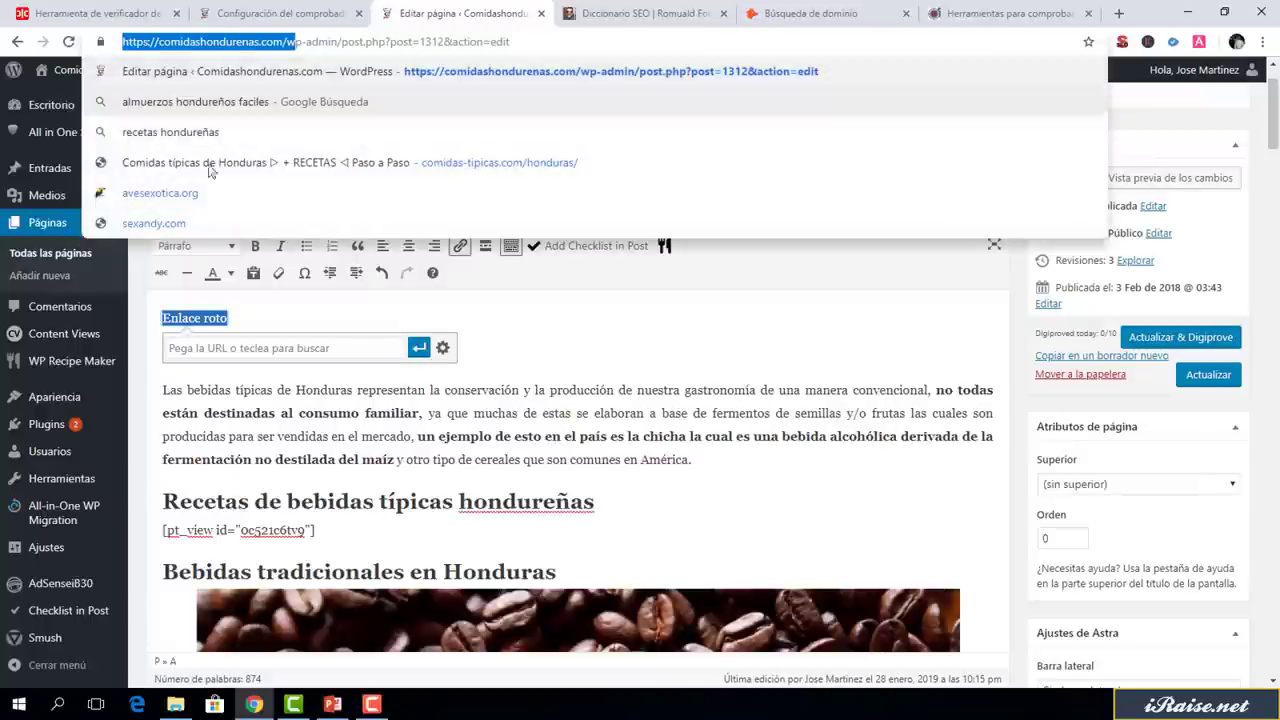
left_click(254, 347)
key("ctrl+v")
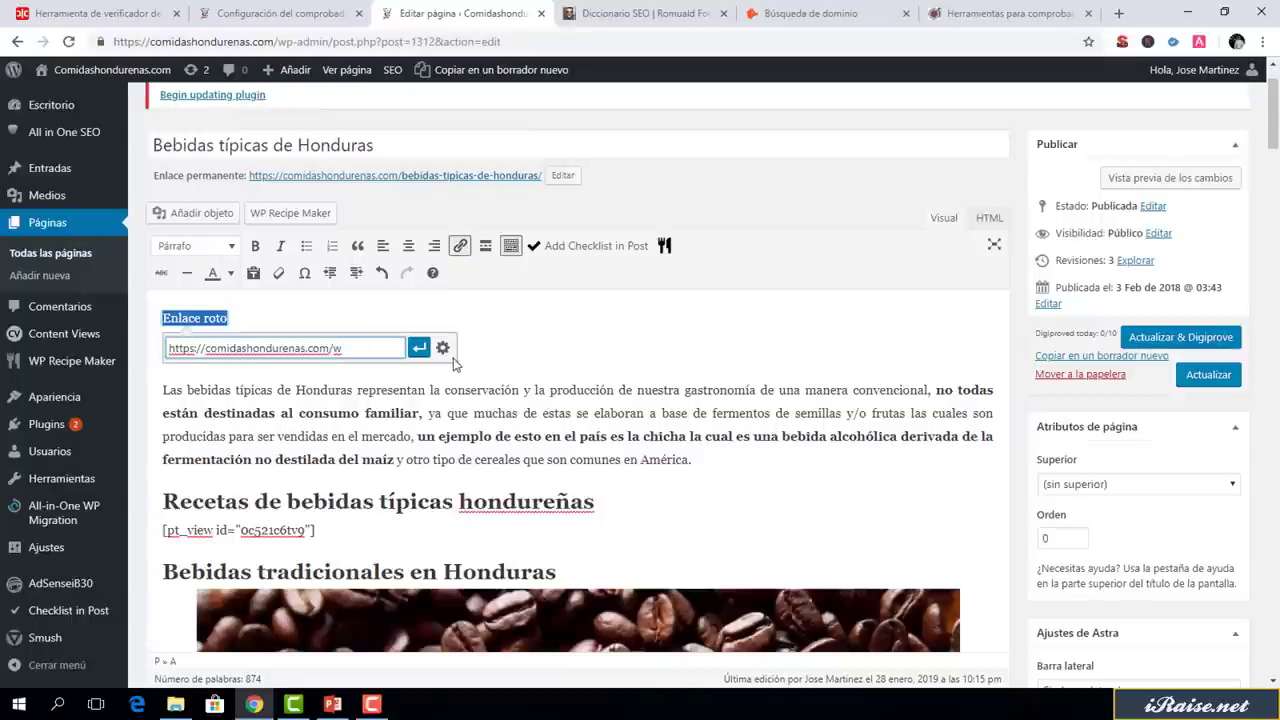
left_click(419, 347)
left_click(1208, 375)
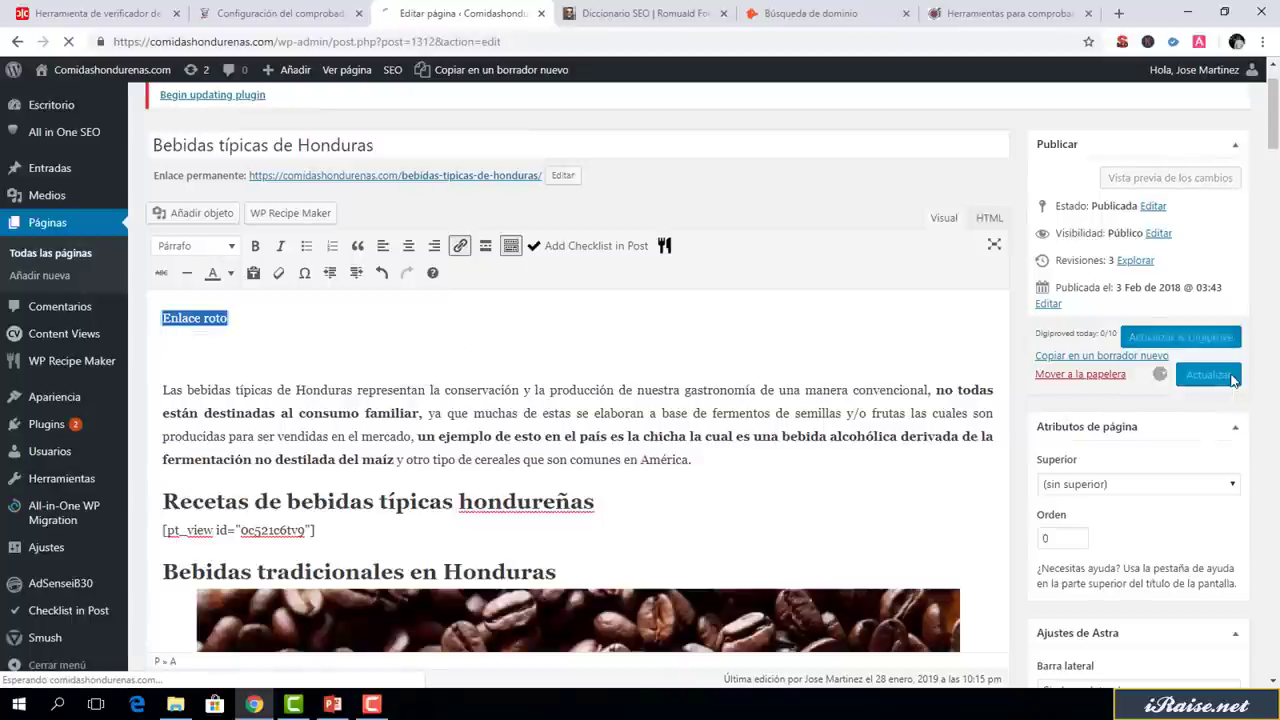
Save the Broken Link Checker settings again, then reopen them to check the scan status
left_click(280, 13)
scroll(1275, 340, "down", 2)
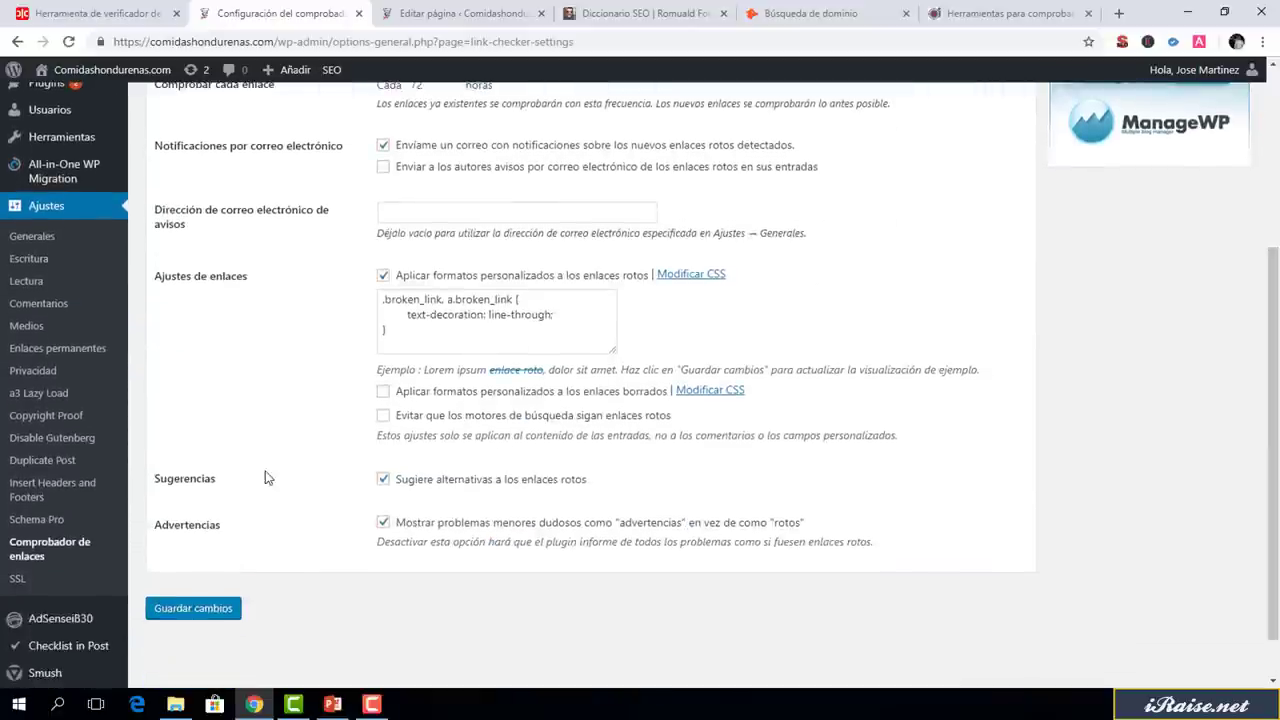
left_click(212, 611)
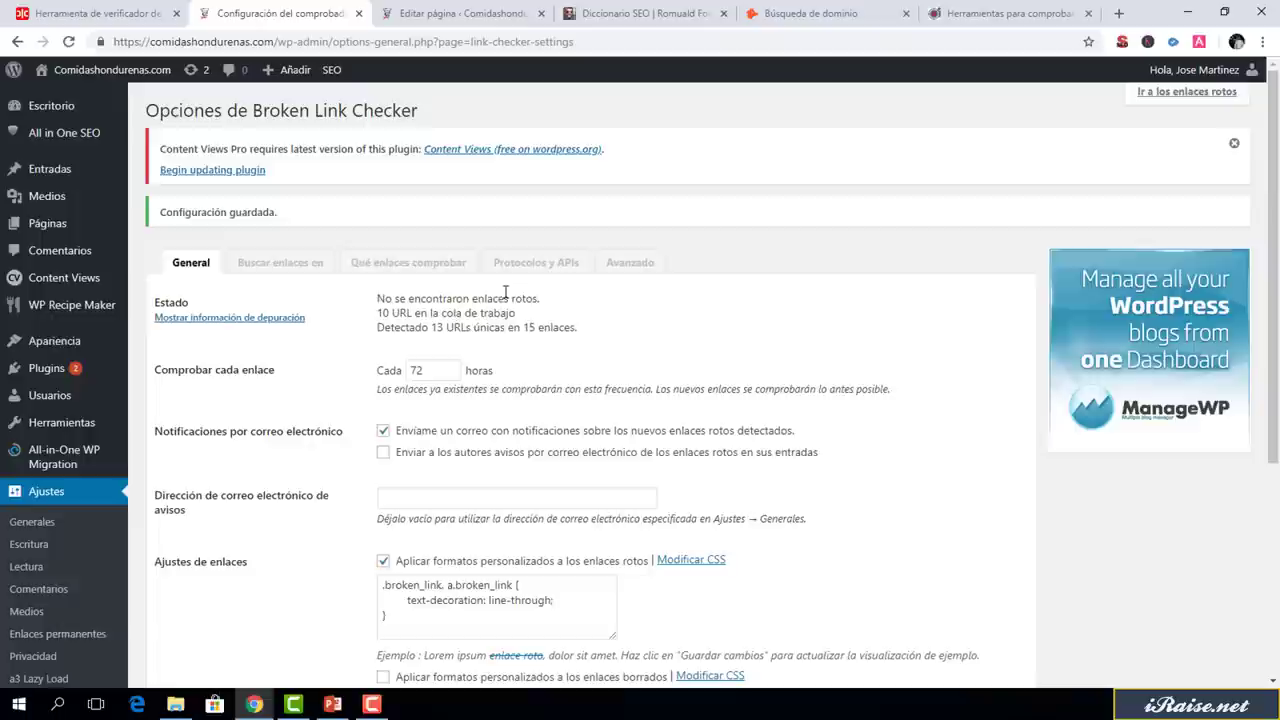
left_click(85, 369)
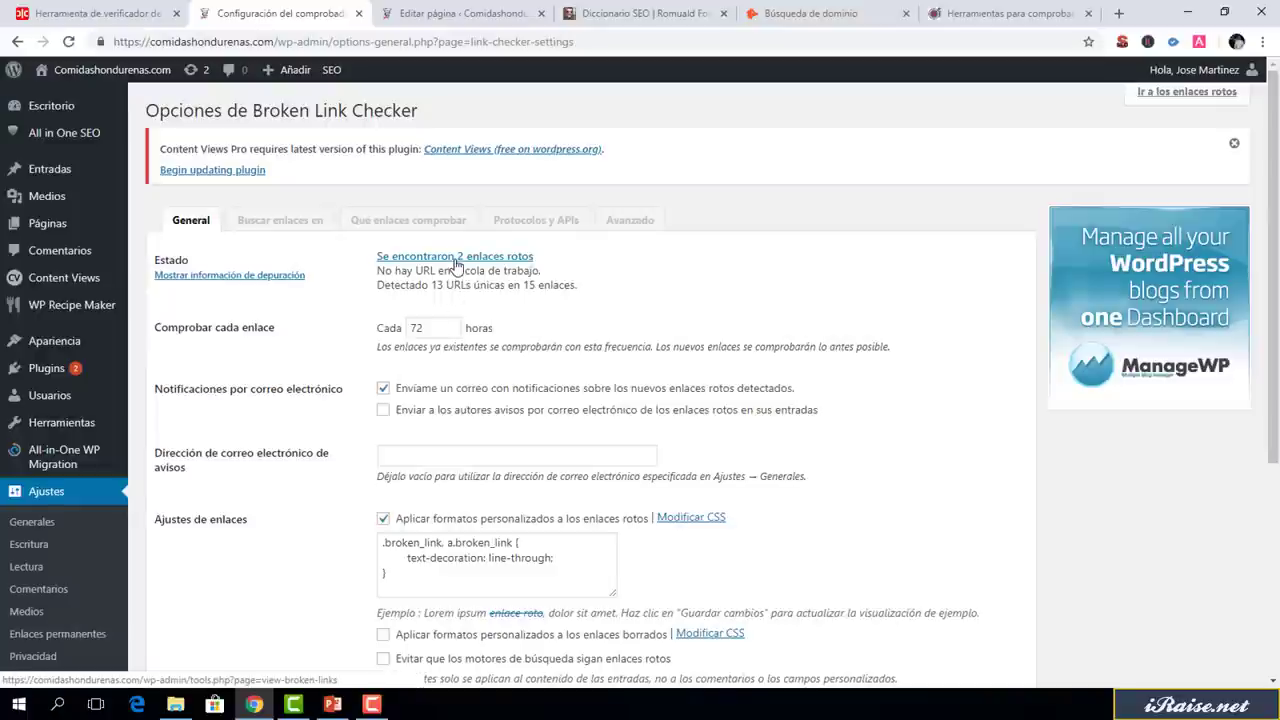
Open the list of detected broken links and compare it with the café de palo link on the drinks page
left_click(456, 259)
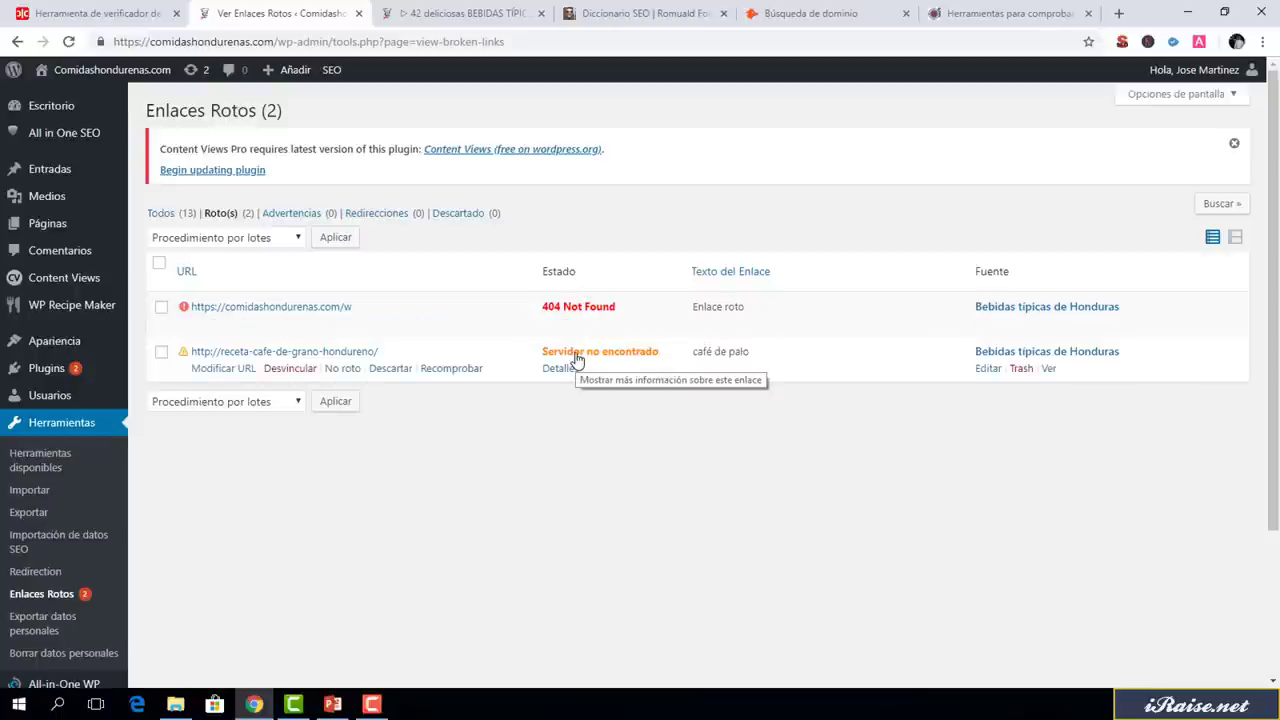
key("ctrl+Tab")
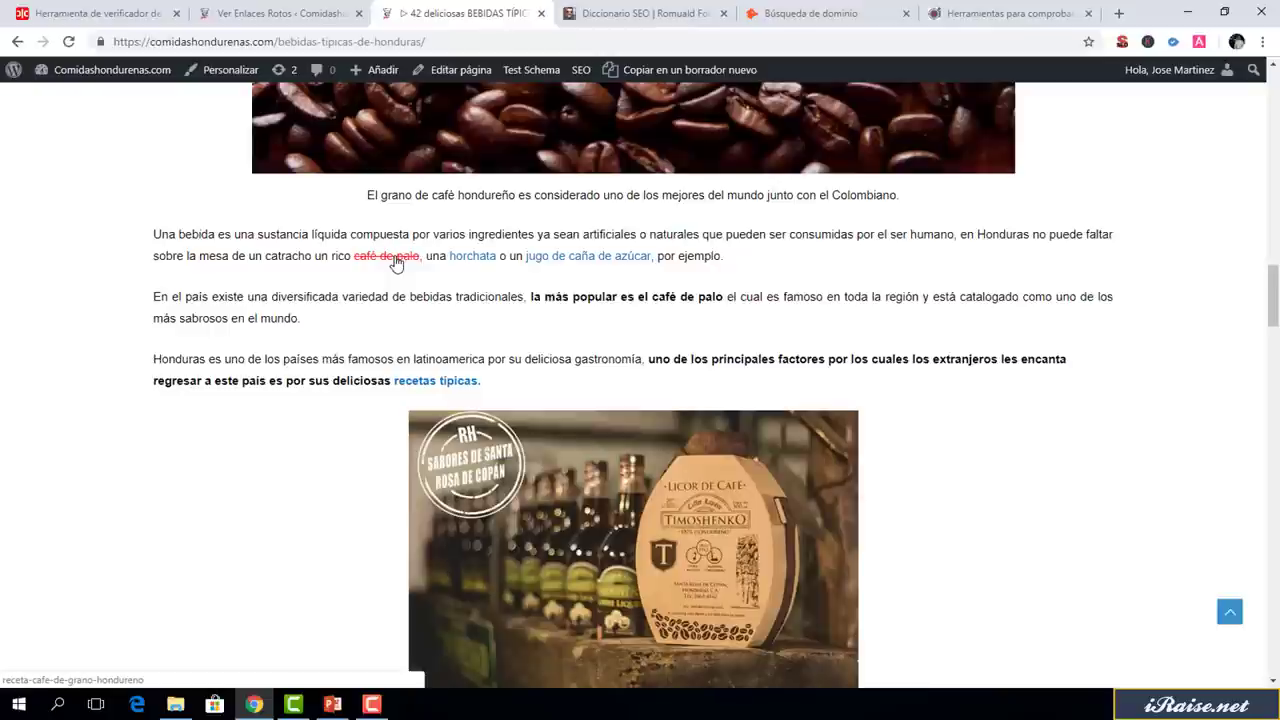
key("ctrl+shift+Tab")
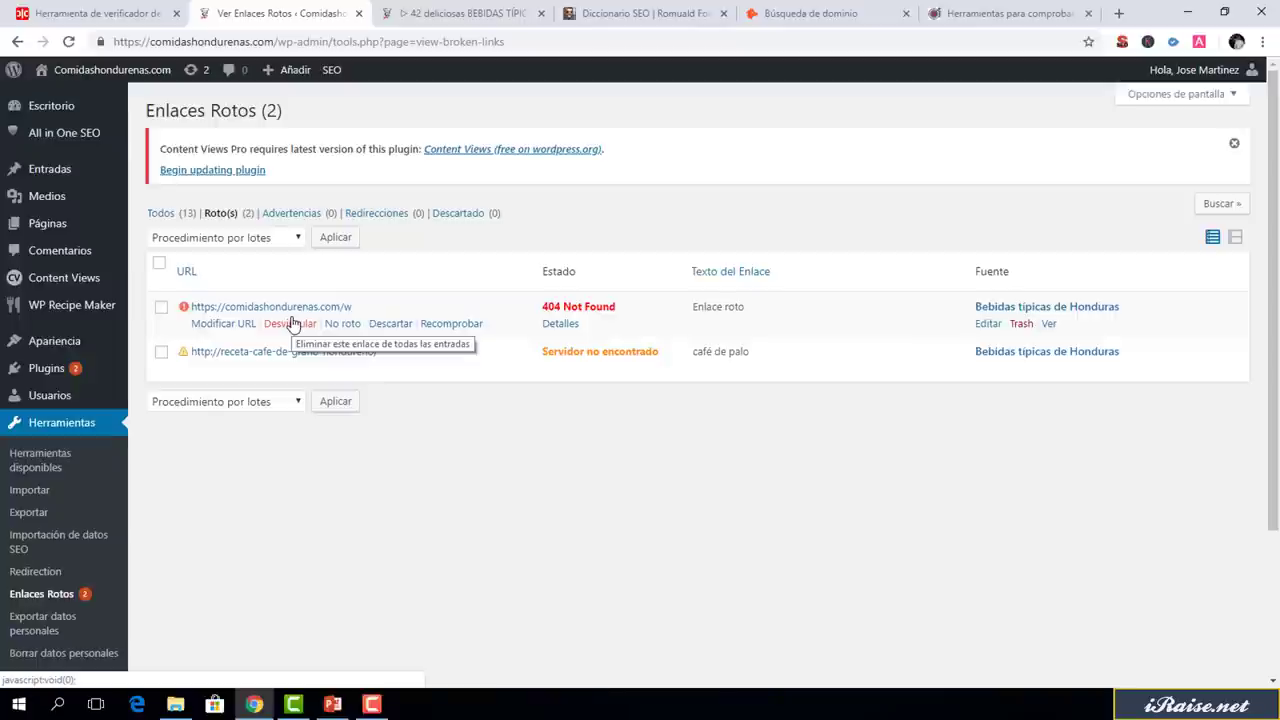
Return to the Broken Link Checker link settings and compare the broken-link CSS with the marked links on the drinks page
left_click(16, 44)
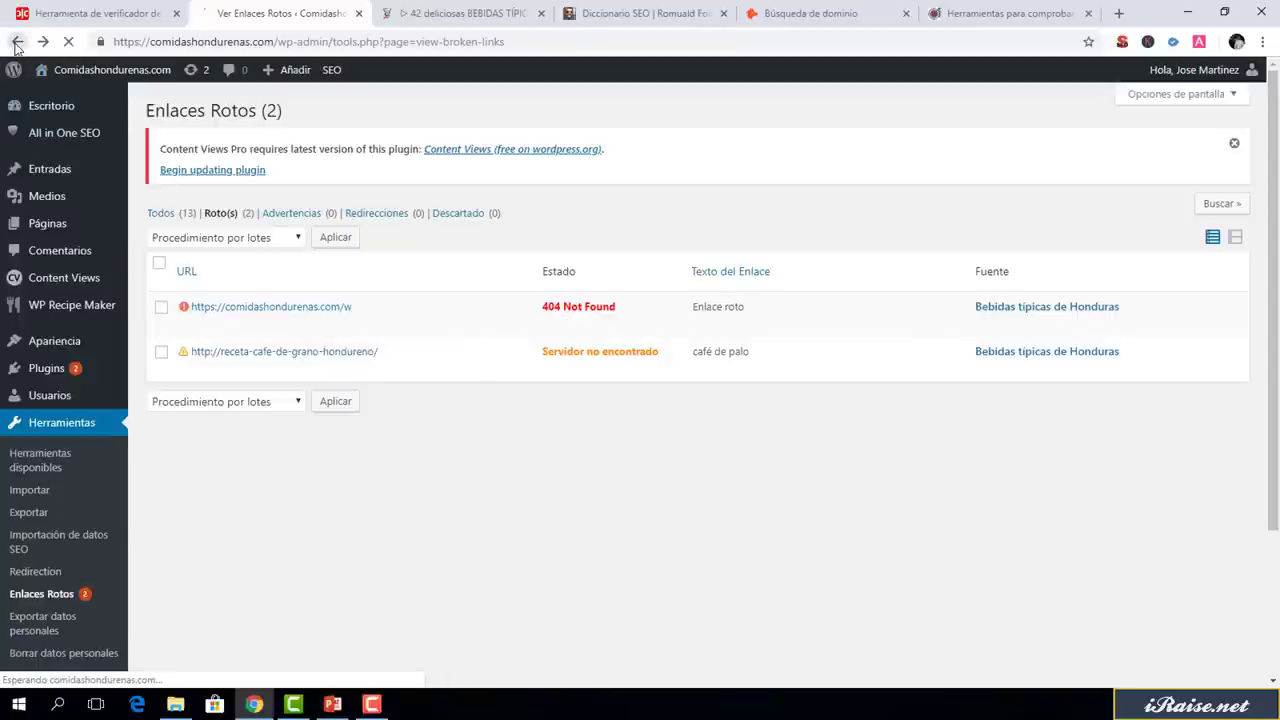
scroll(597, 273, "down", 5)
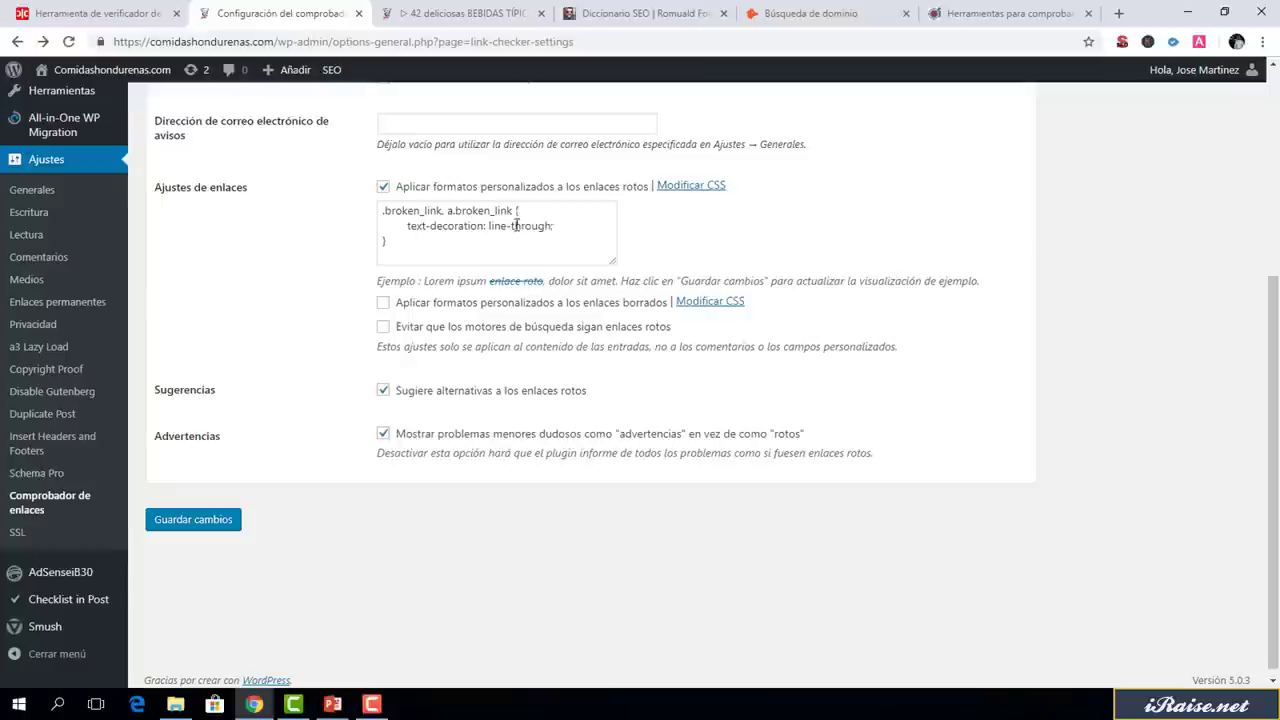
left_click(500, 10)
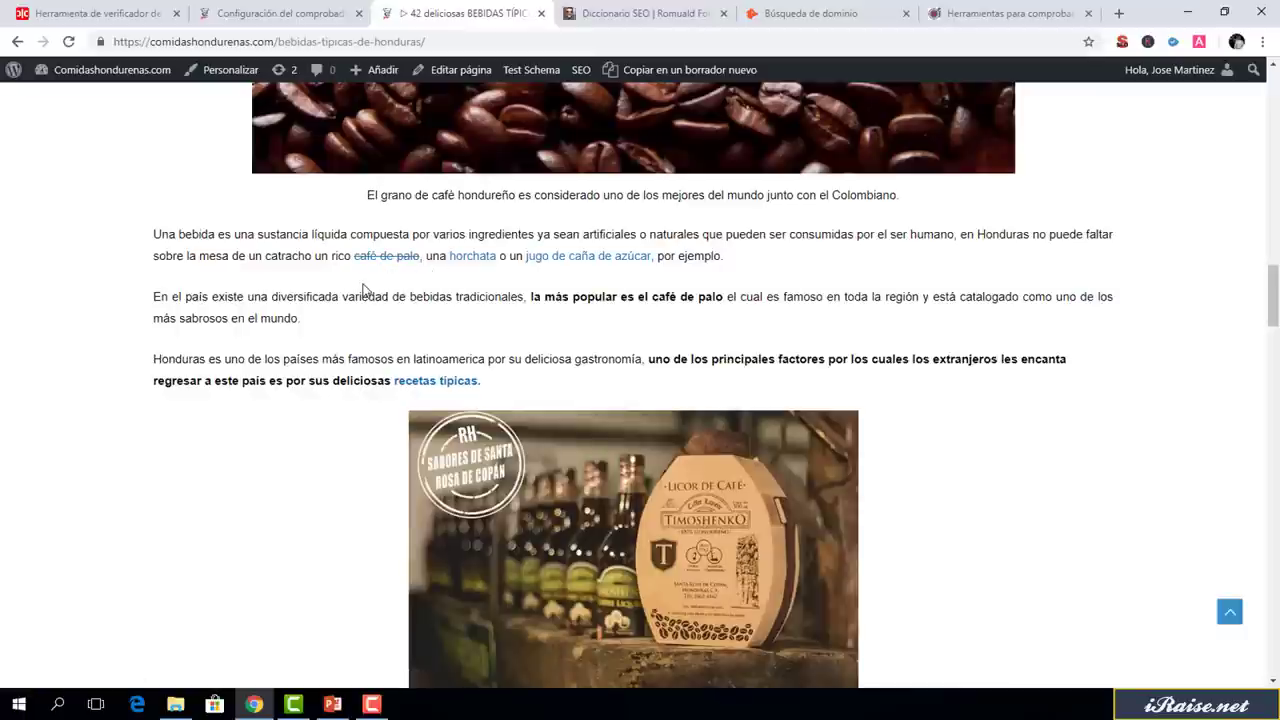
left_click_drag(1272, 295, 1274, 75)
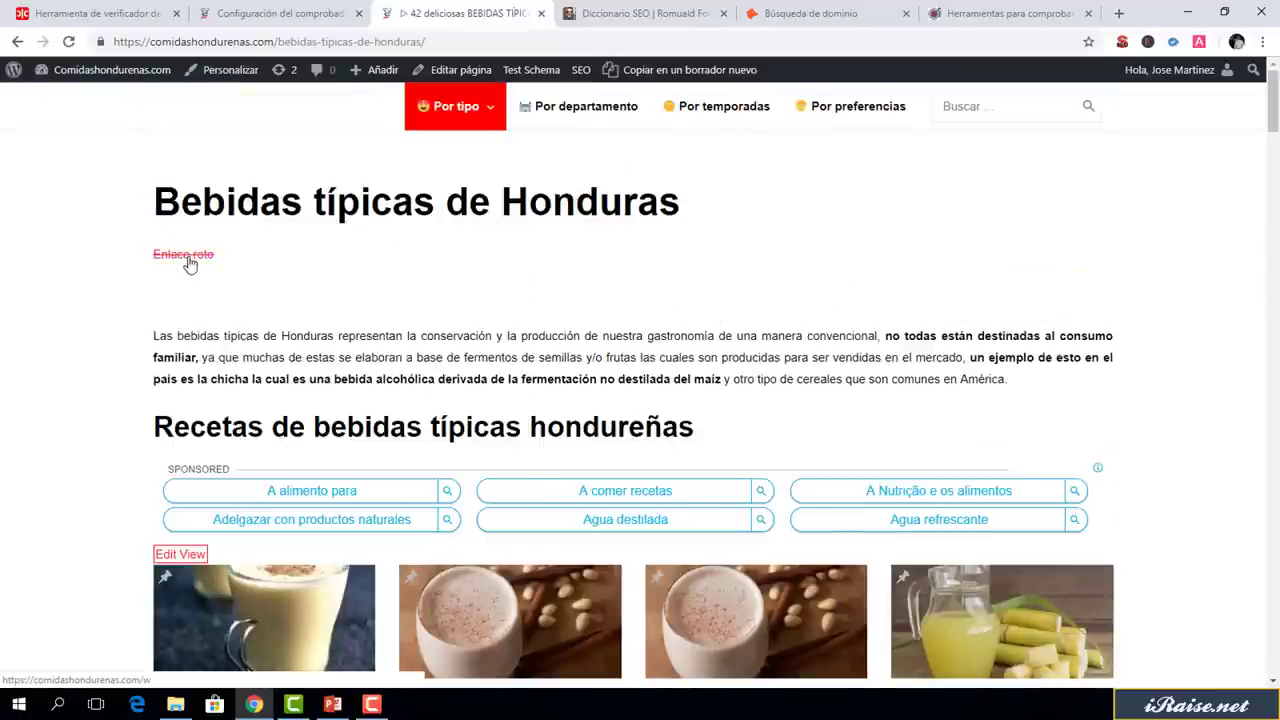
Add "color: red;" to the custom CSS for broken links in the Broken Link Checker settings and save the changes
left_click(290, 12)
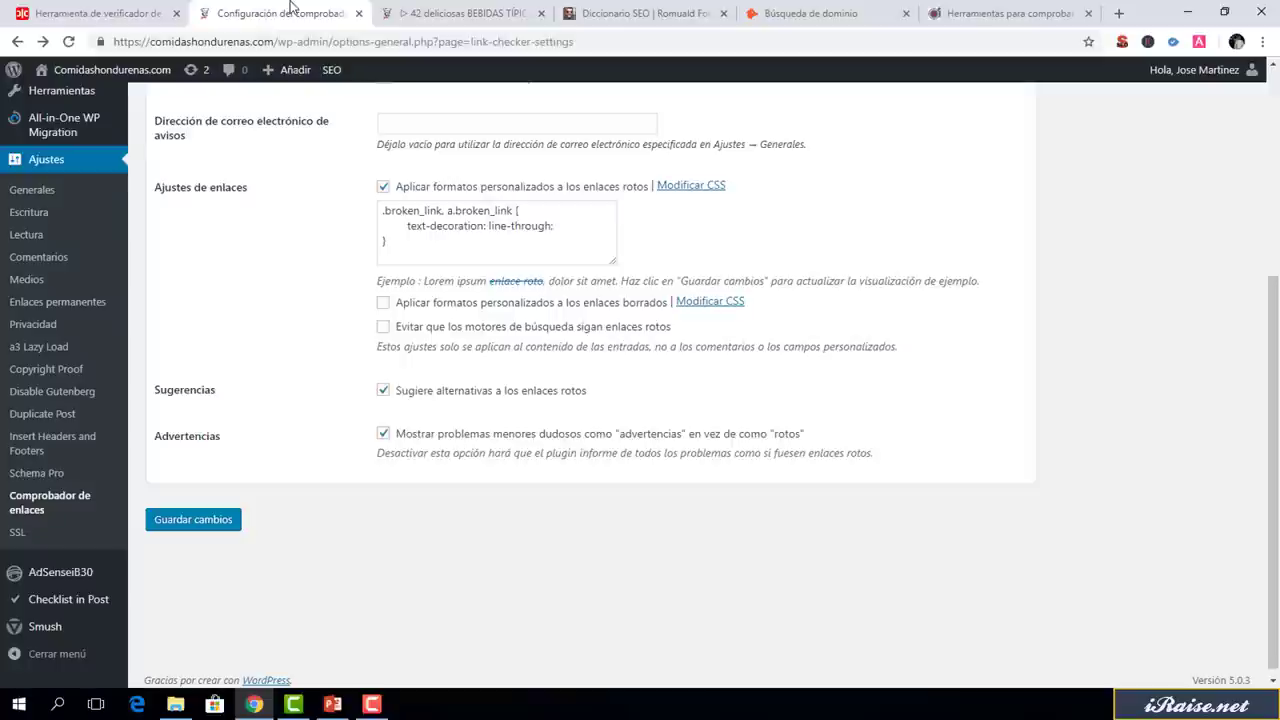
left_click(569, 232)
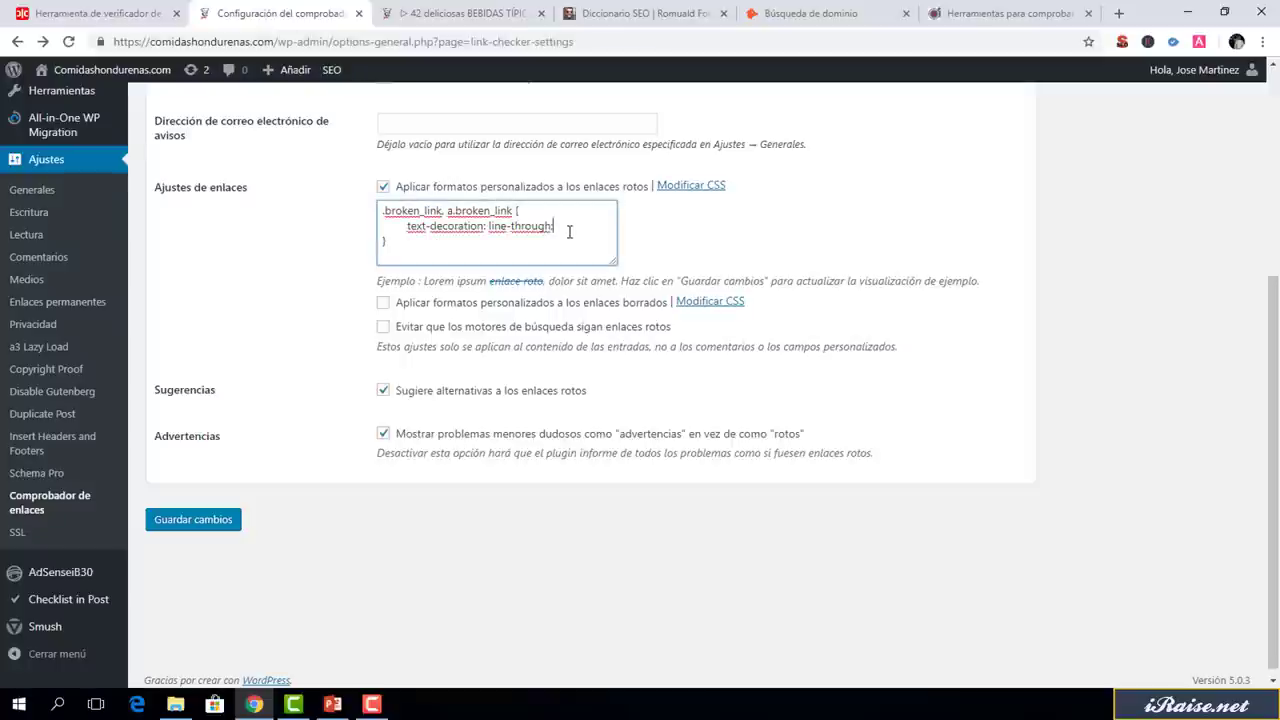
key("Return")
type("color")
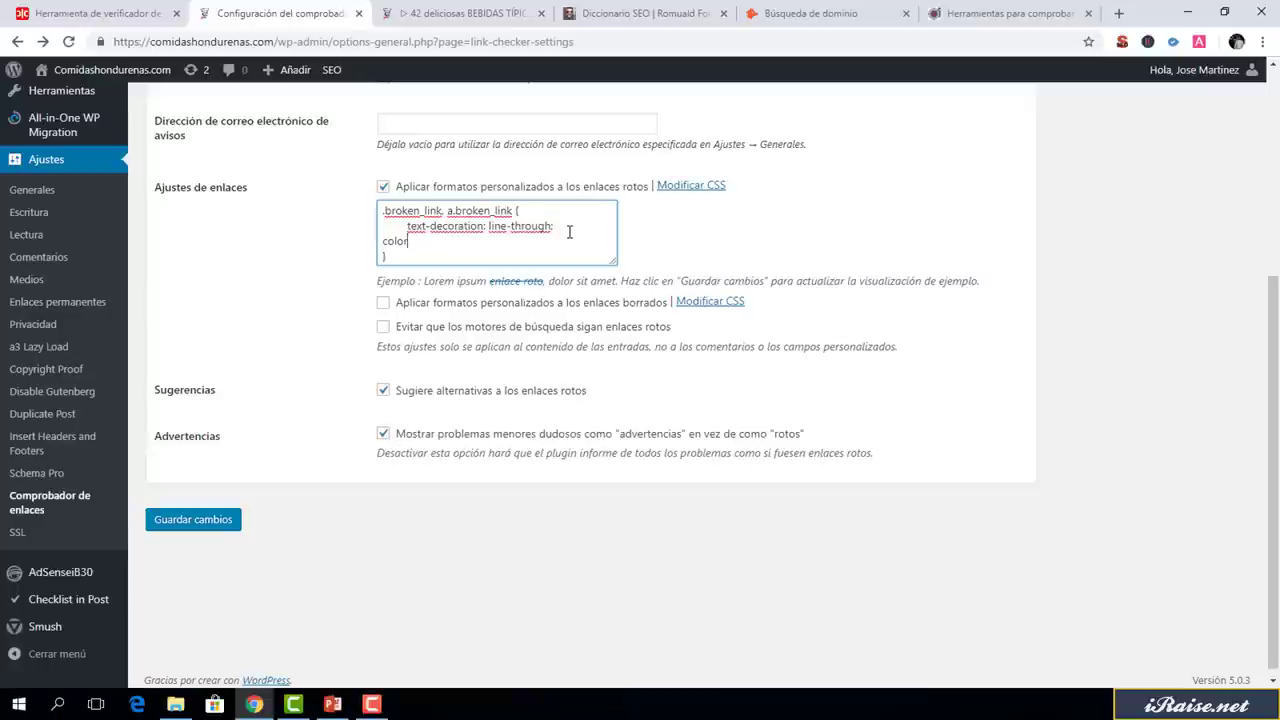
type(": red;")
left_click(201, 530)
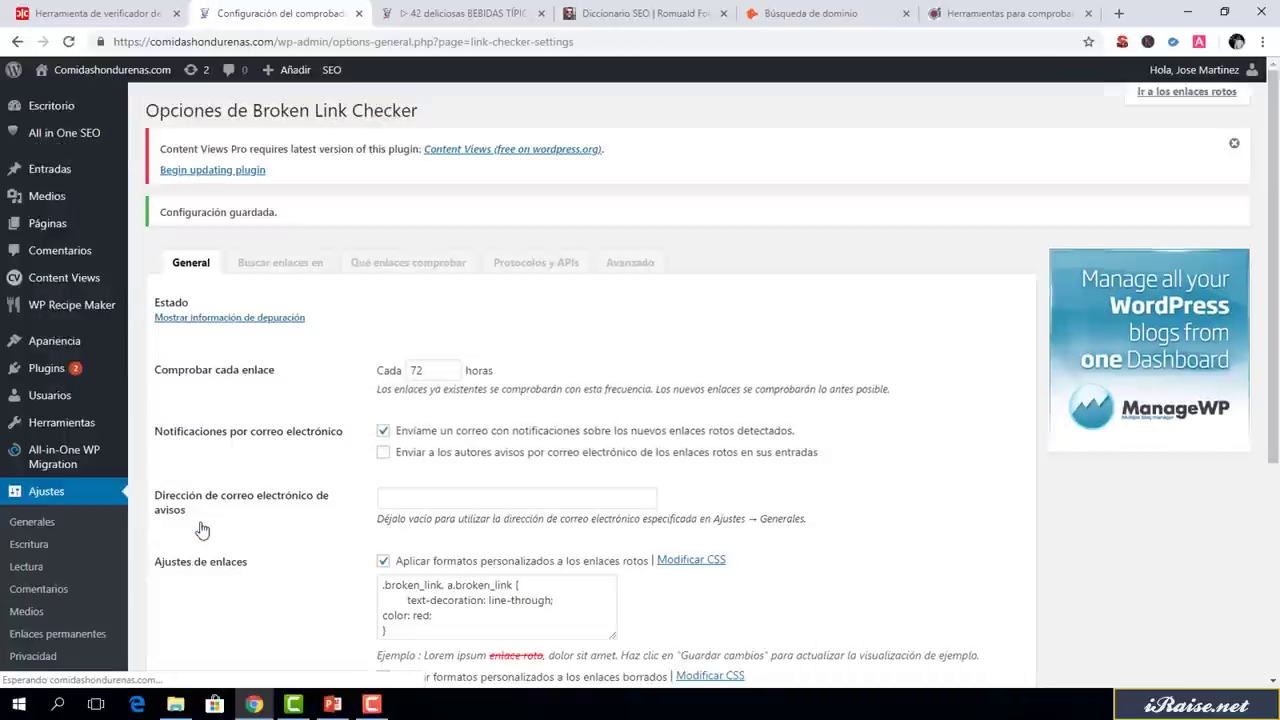
Reload the drinks page and examine how the "Enlace roto" link is styled compared with the CSS in the plugin settings
left_click(452, 18)
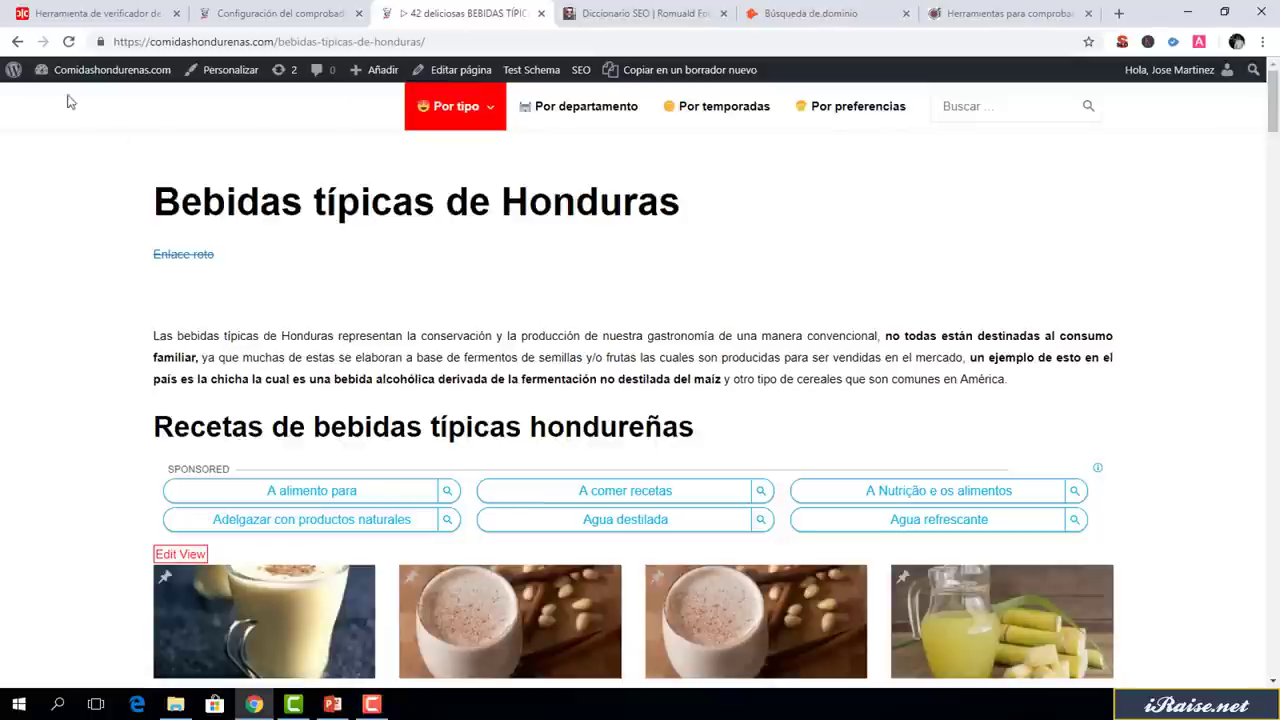
left_click(69, 42)
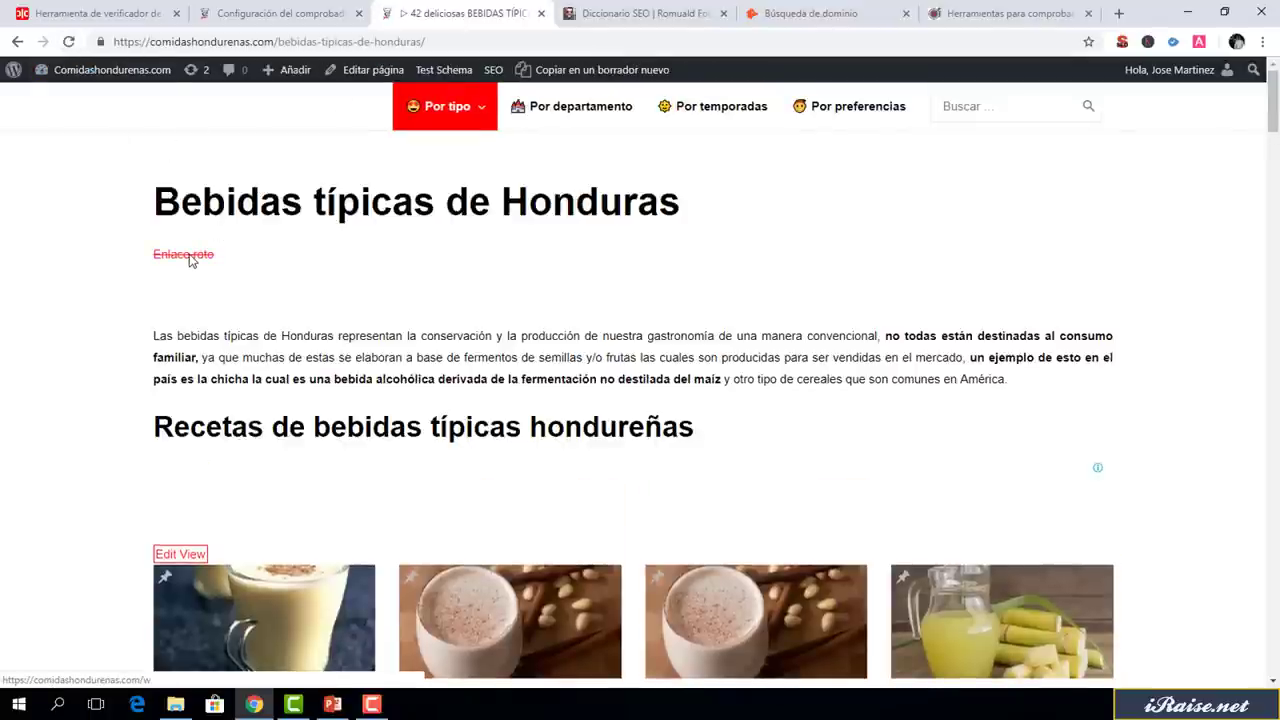
left_click(285, 13)
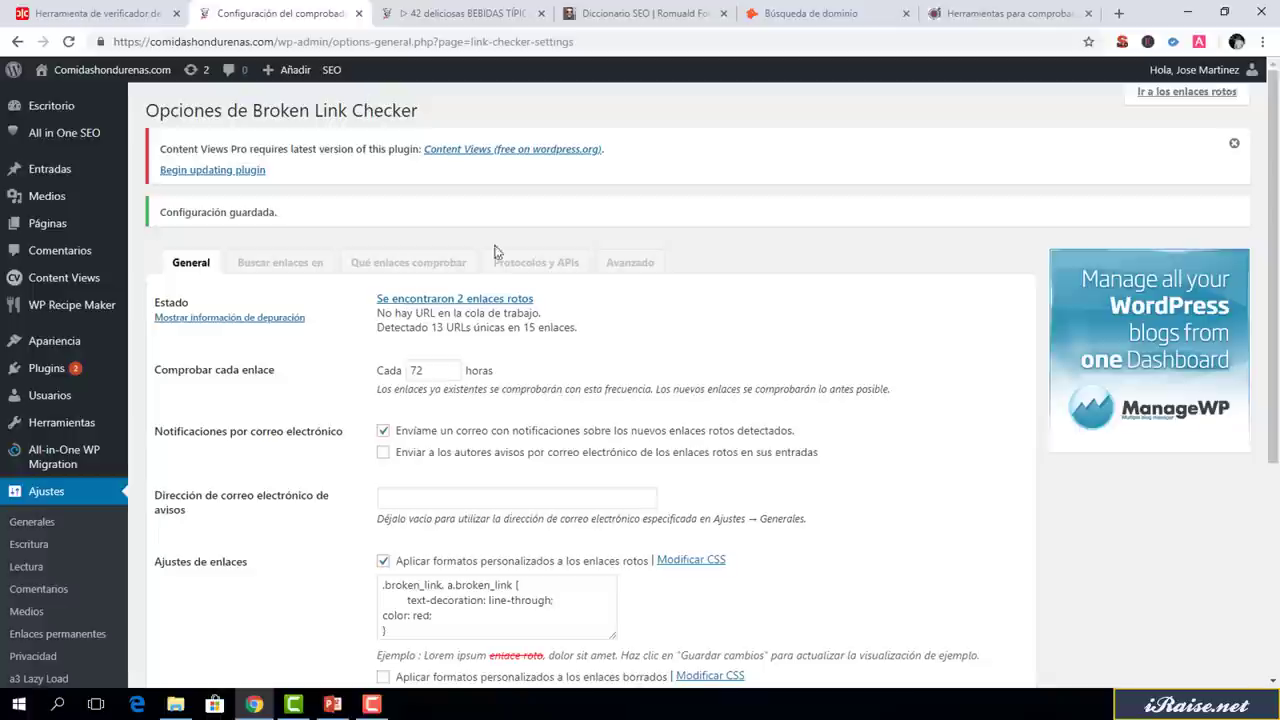
scroll(900, 435, "down", 2)
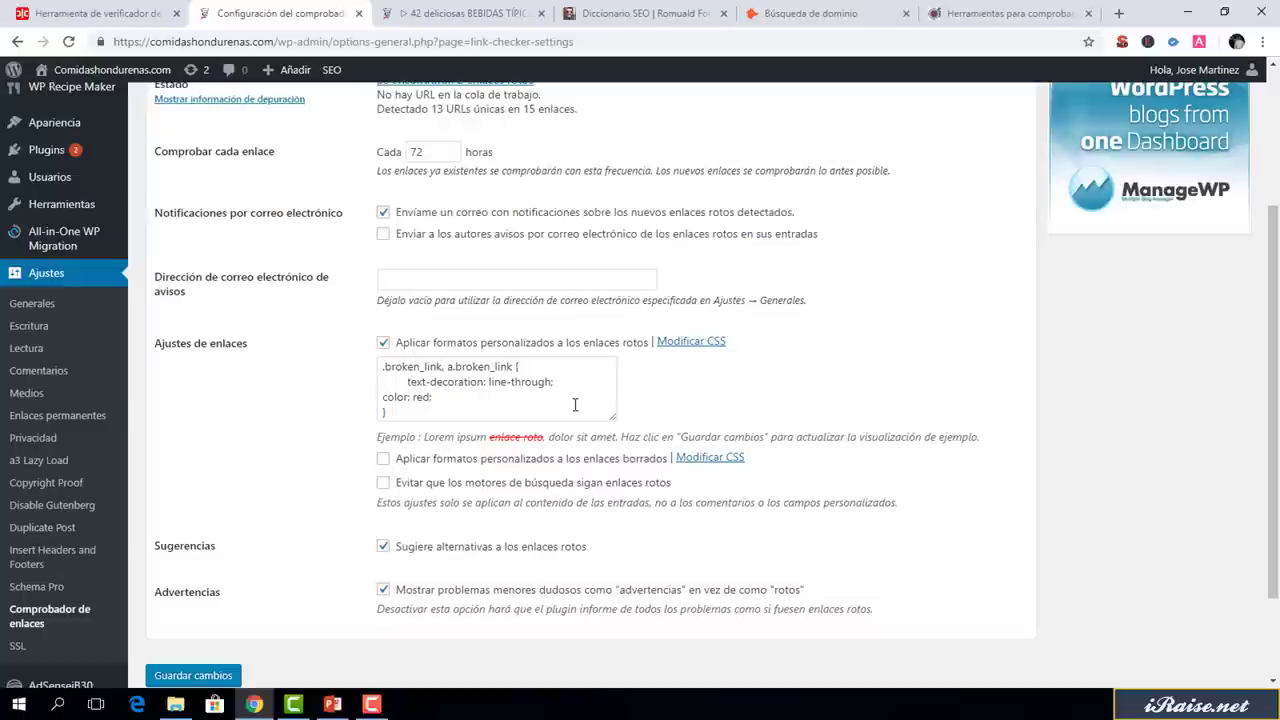
left_click(460, 13)
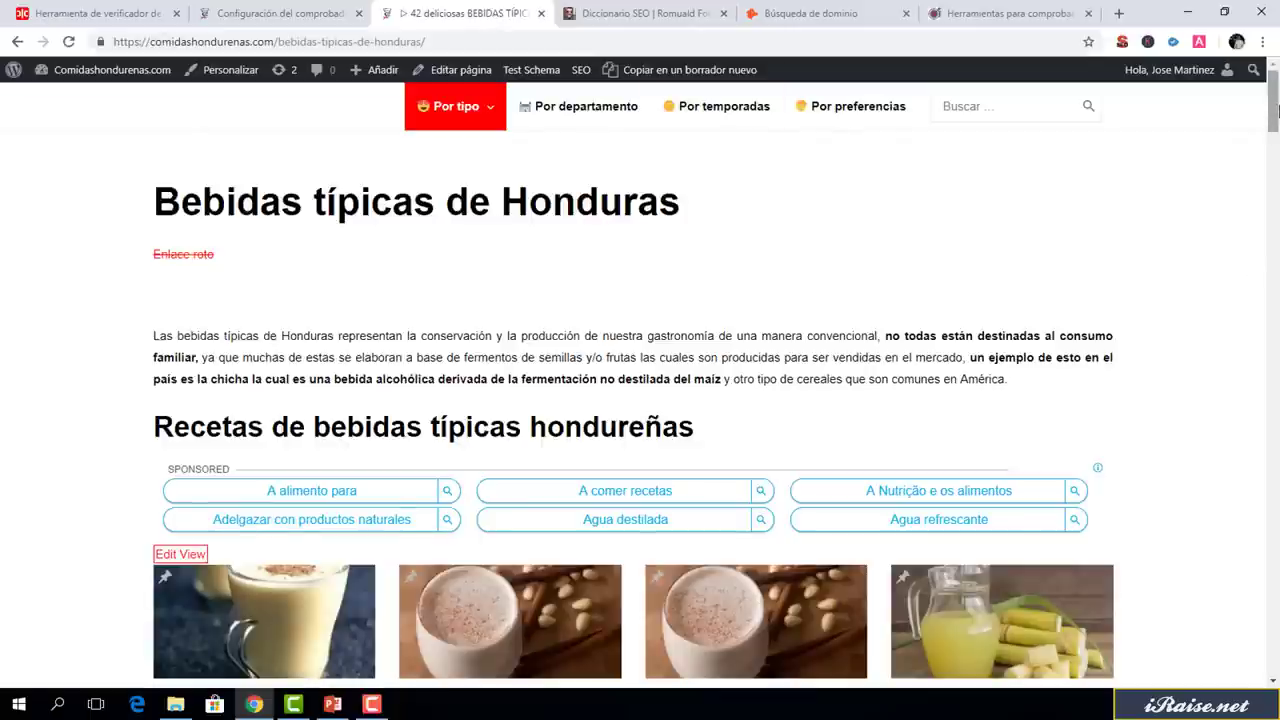
scroll(1220, 185, "down", 3)
triple_click(790, 458)
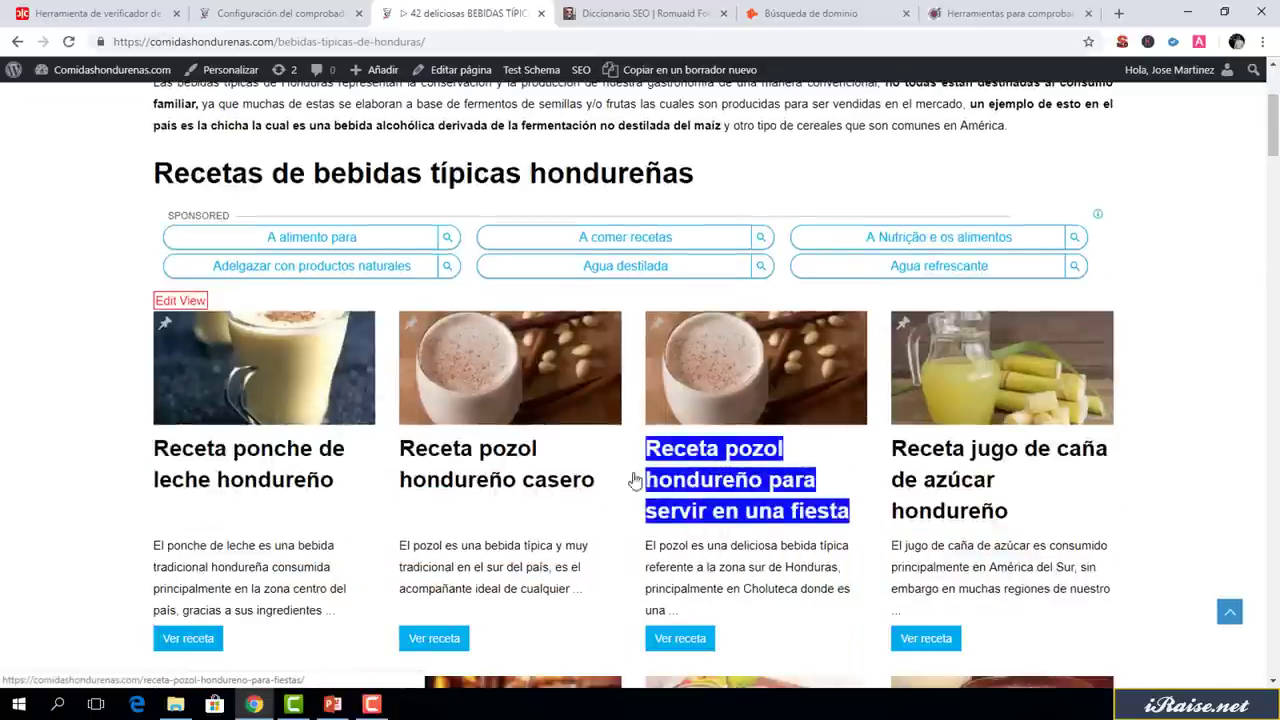
left_click(547, 457)
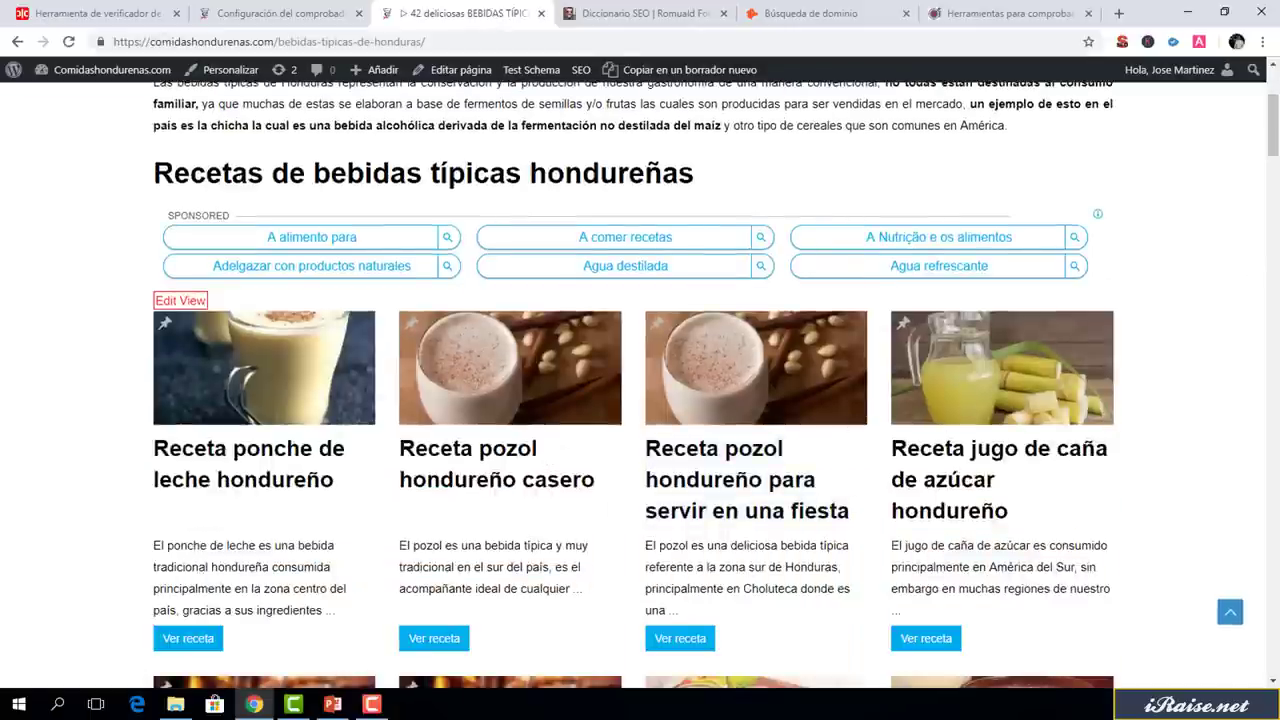
scroll(640, 400, "up", 3)
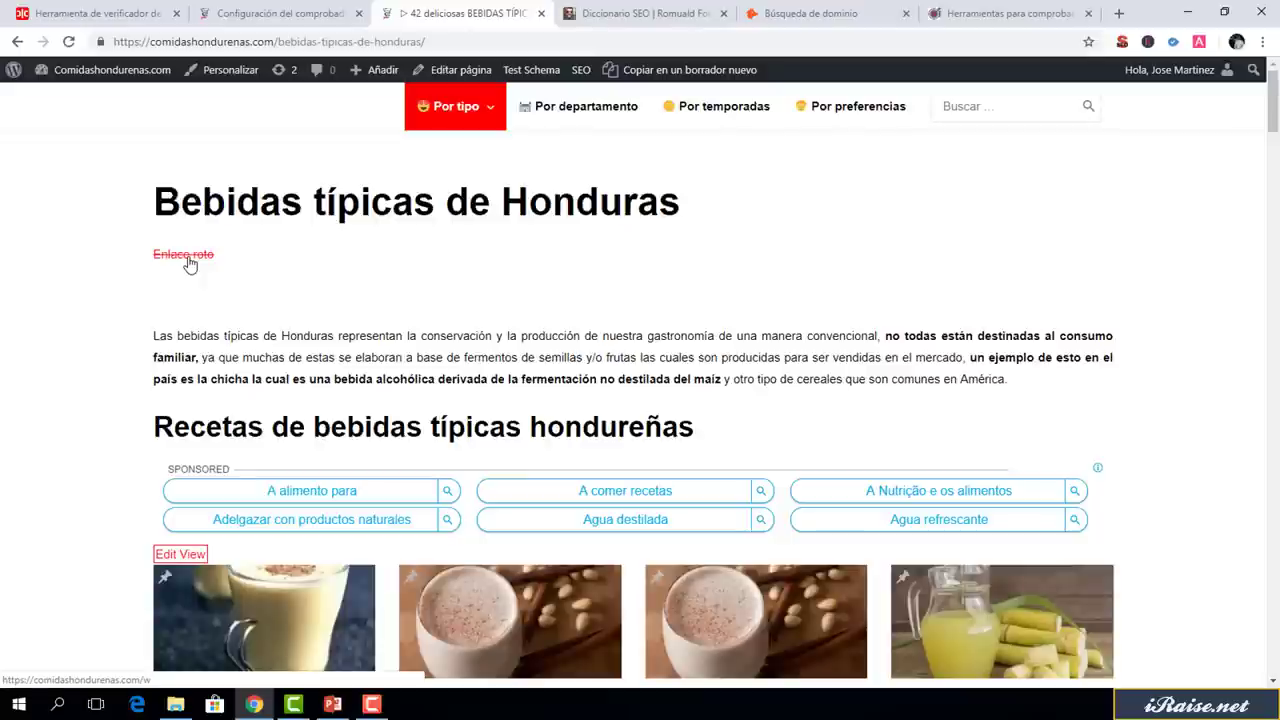
Enable custom formatting for removed links in the plugin settings and add "color: yellow;" to their CSS
left_click(280, 13)
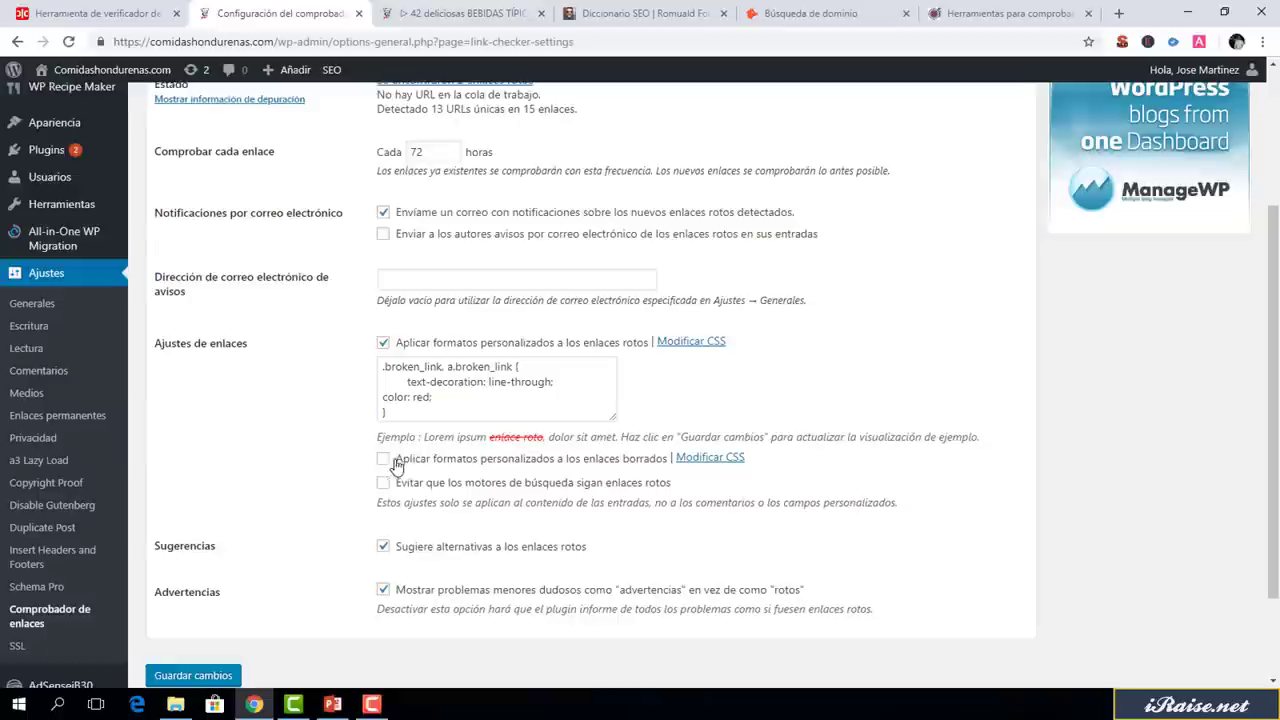
left_click(383, 458)
left_click(705, 458)
scroll(800, 420, "down", 2)
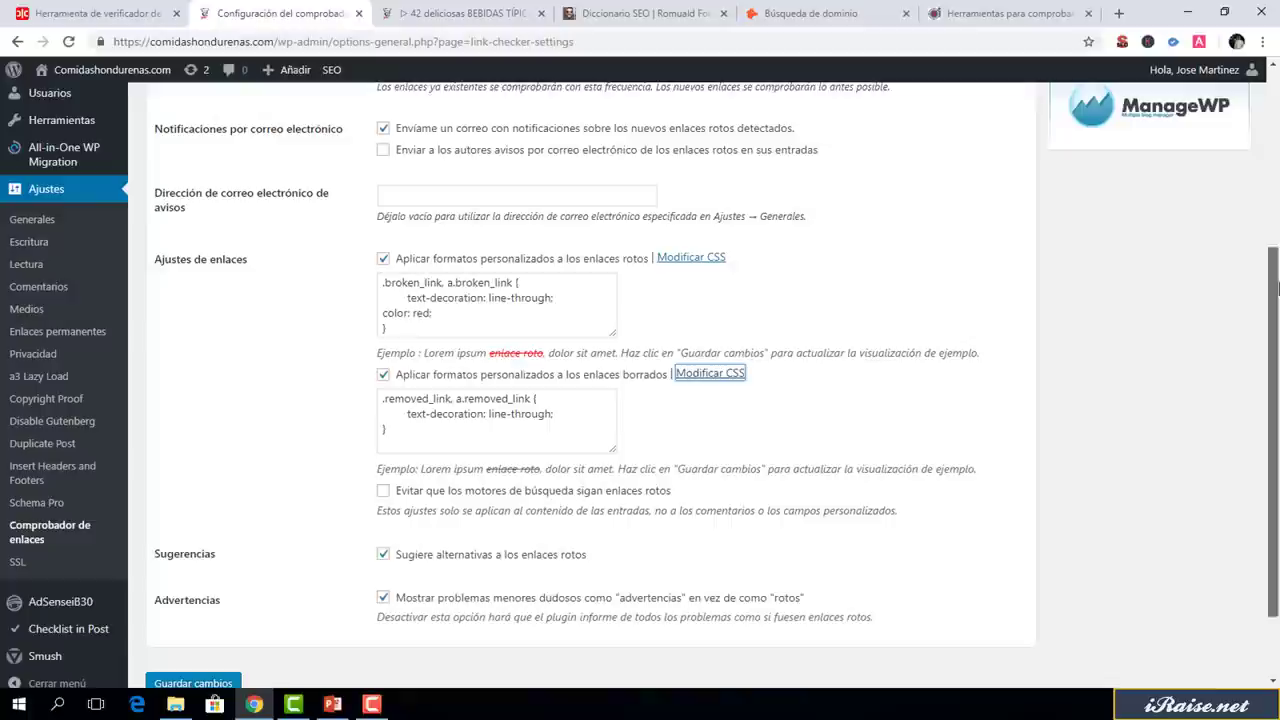
left_click(576, 416)
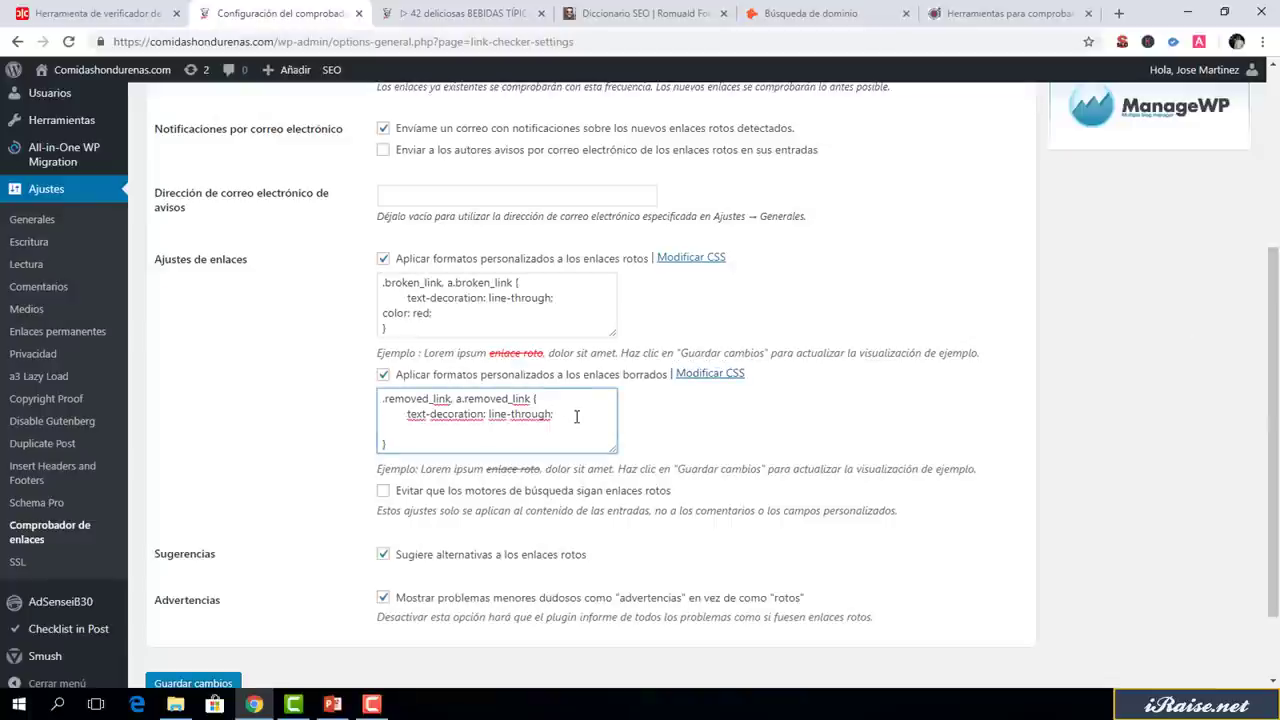
type("color: yellow;")
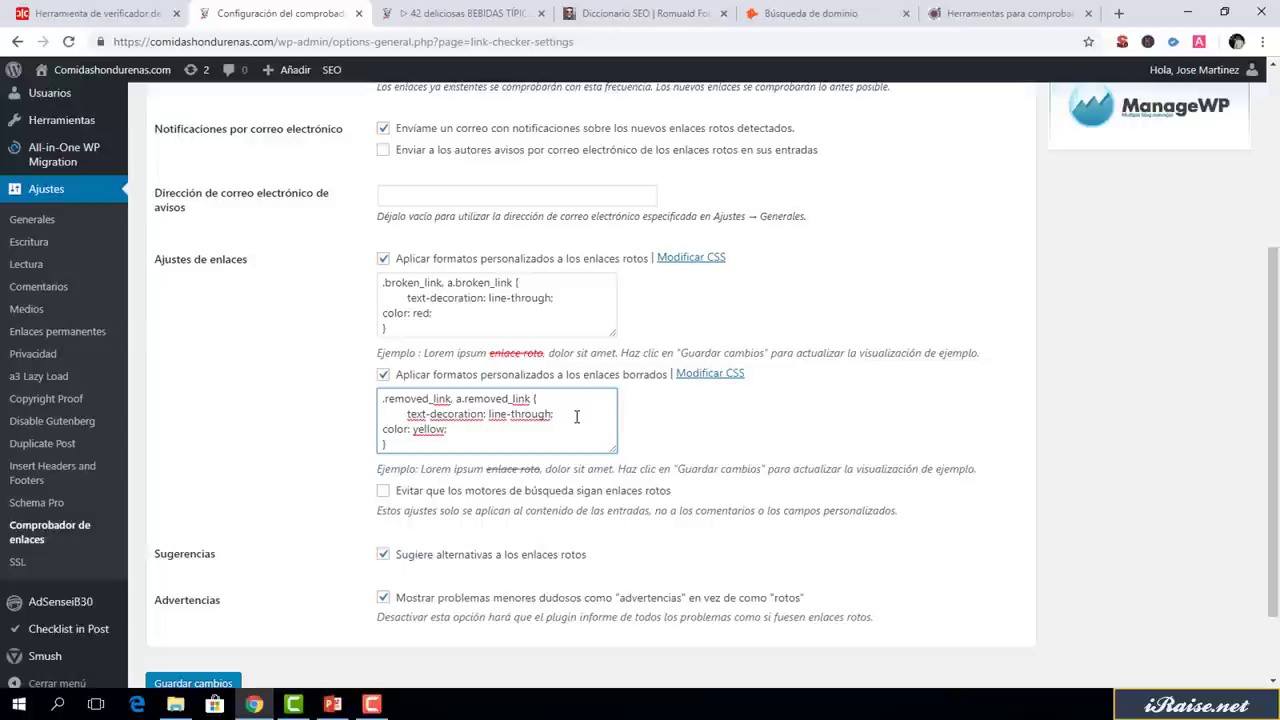
Enable the option that prevents search engines from following broken links and save the settings
left_click_drag(1277, 430, 1278, 487)
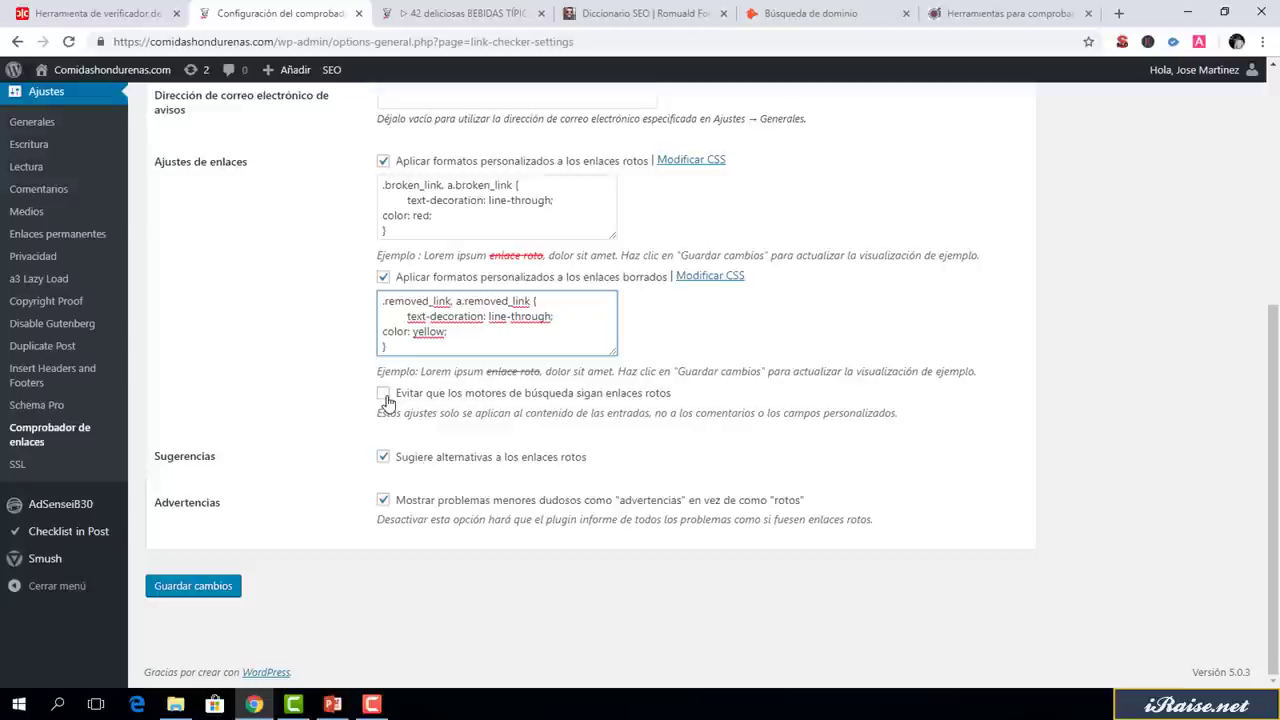
left_click(386, 398)
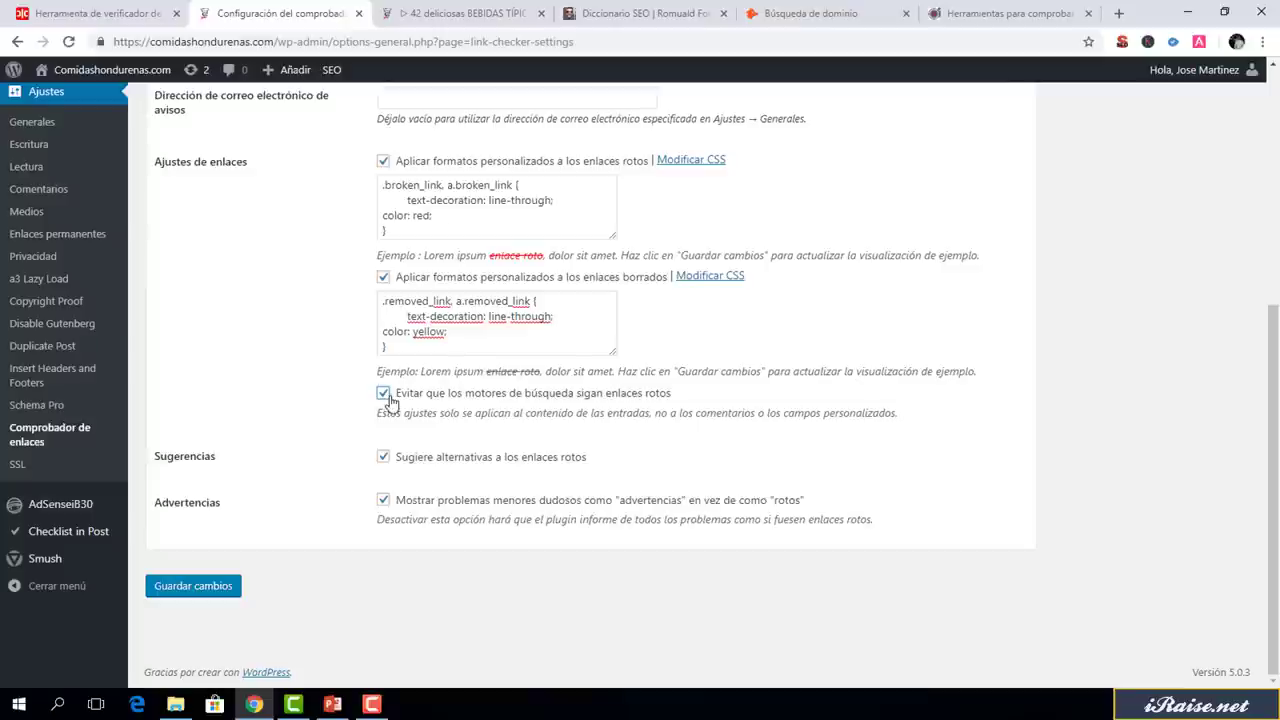
left_click(220, 588)
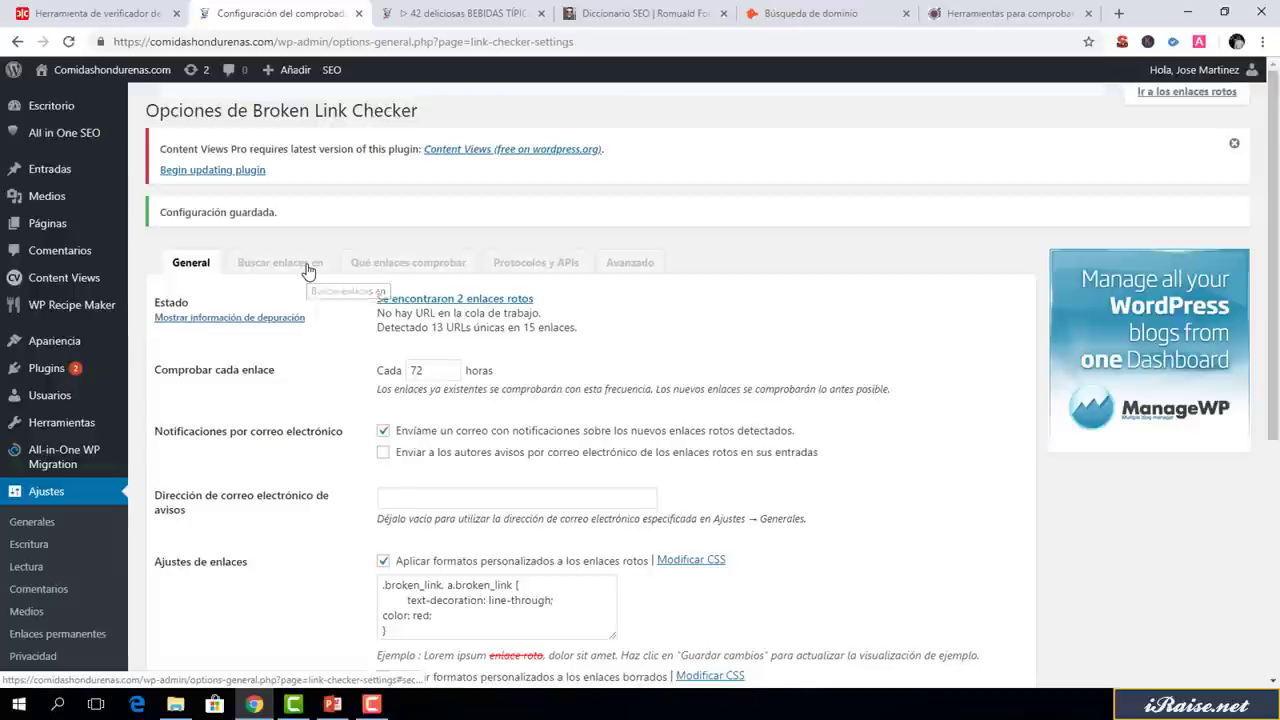
Exclude Comentarios from the content types that Broken Link Checker searches for links
left_click(306, 268)
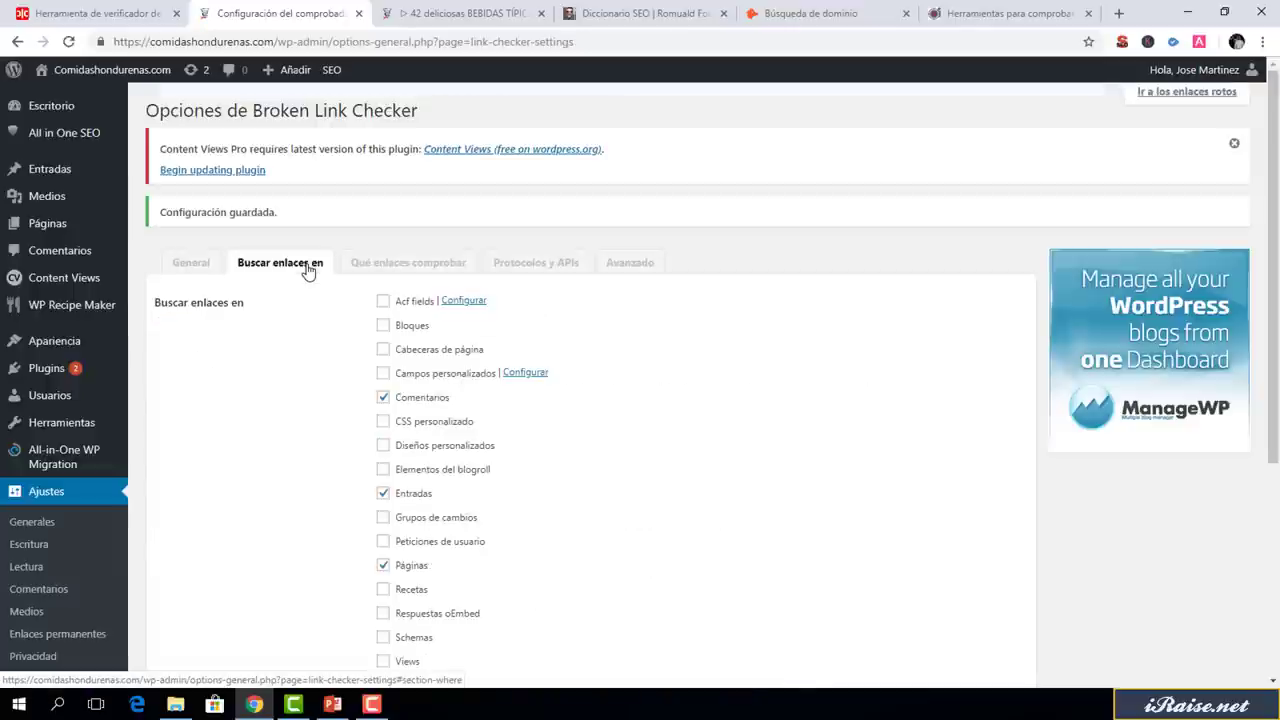
left_click_drag(1277, 238, 1277, 297)
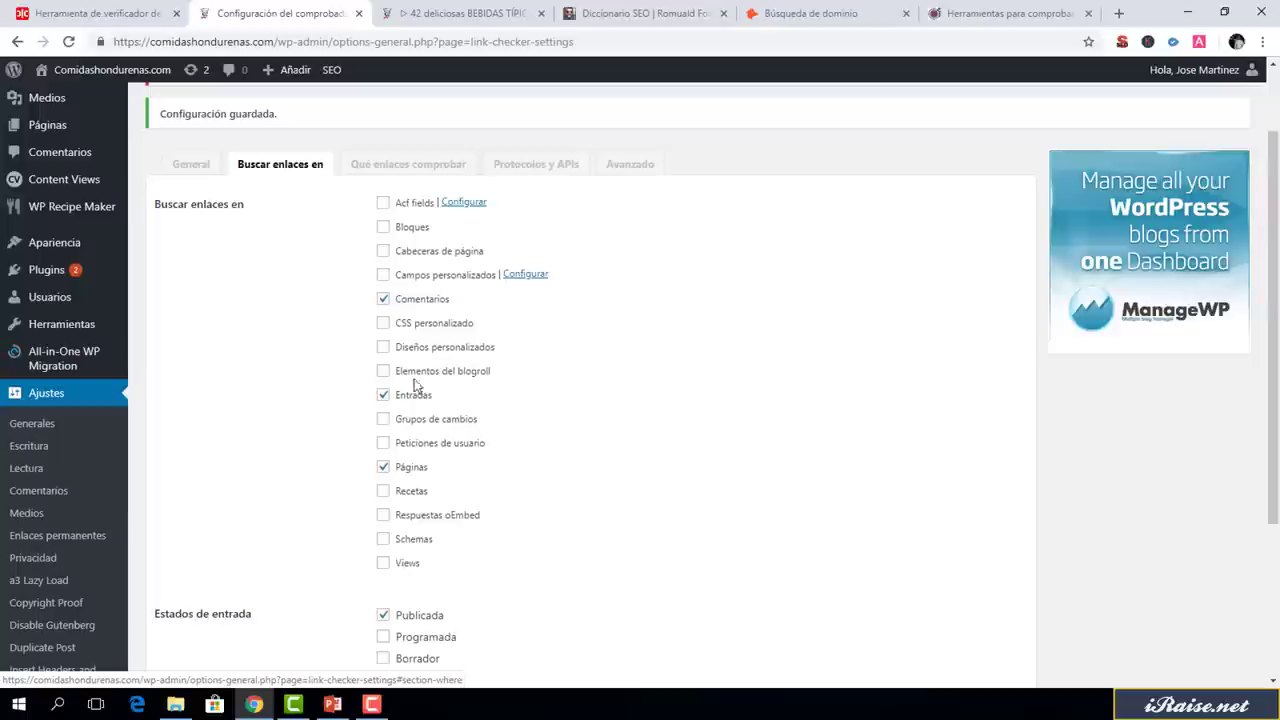
left_click(383, 300)
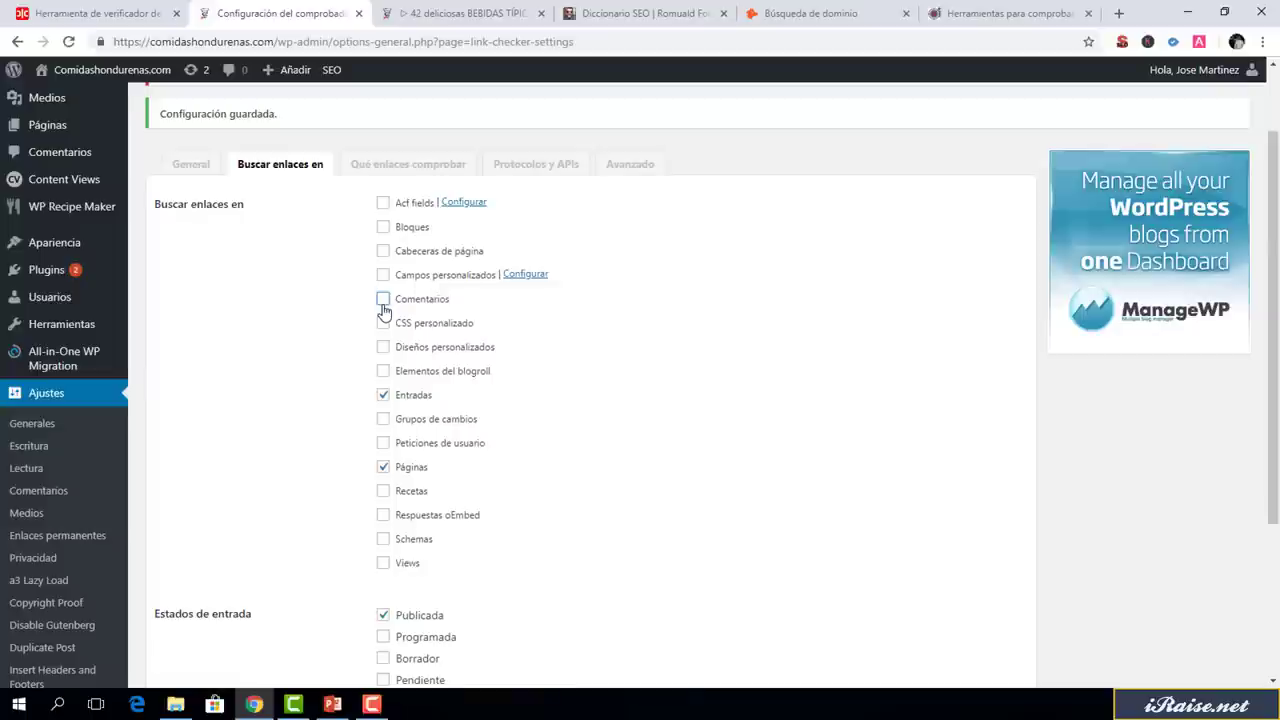
left_click(383, 301)
left_click(385, 300)
left_click_drag(1277, 308, 1277, 366)
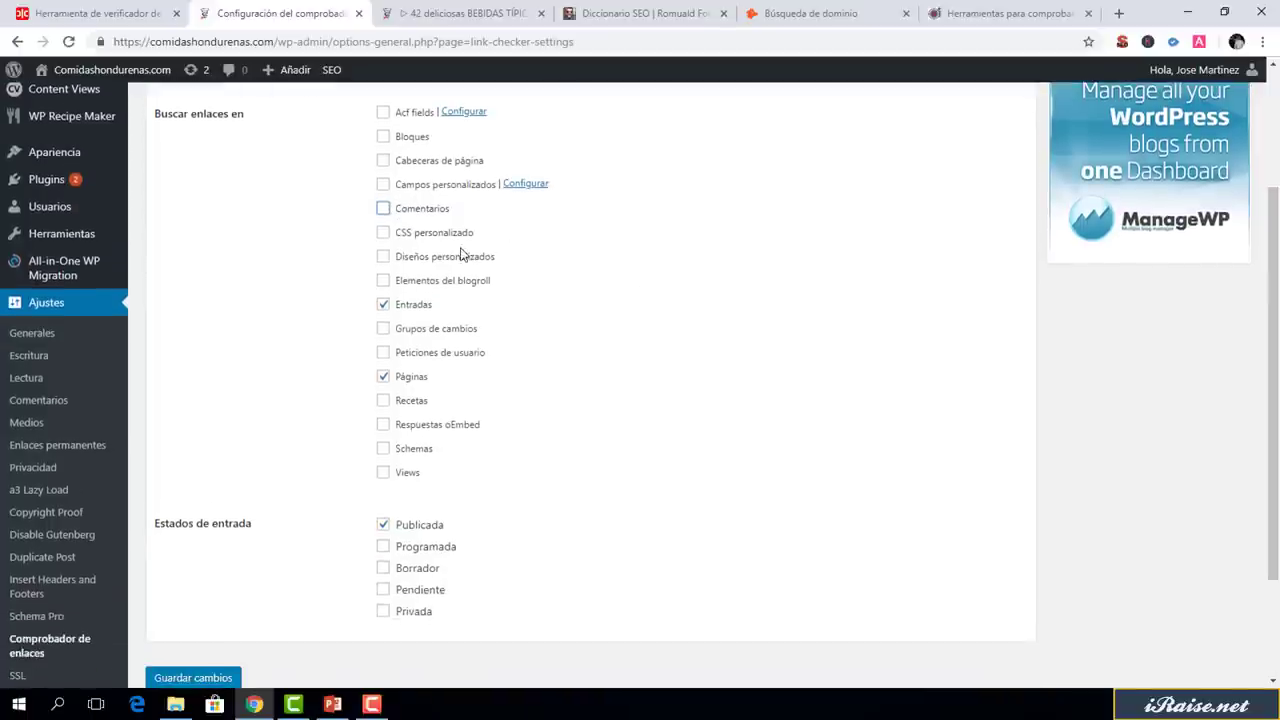
Include Recetas and posts with the Borrador status in the link search, and save the settings
left_click(386, 406)
left_click_drag(1277, 410, 1277, 452)
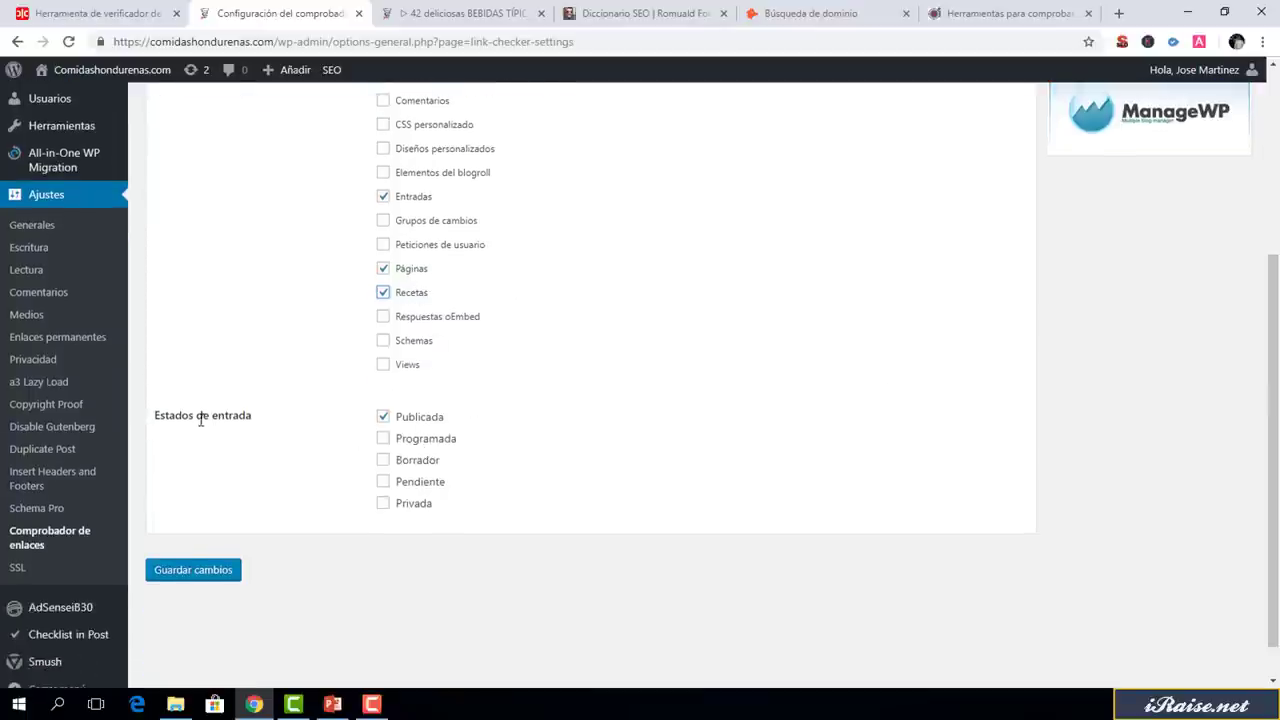
left_click(384, 462)
left_click(193, 571)
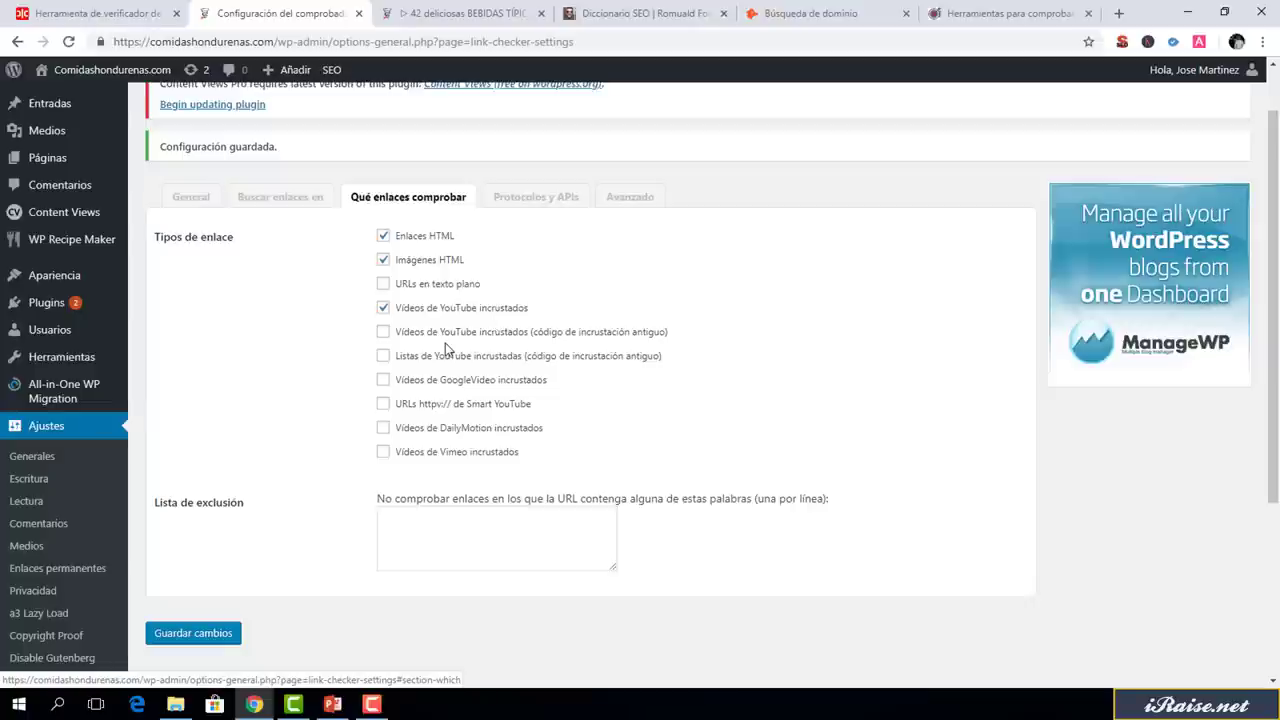
Try including embedded Vimeo and GoogleVideo videos among the link types to check
left_click(384, 455)
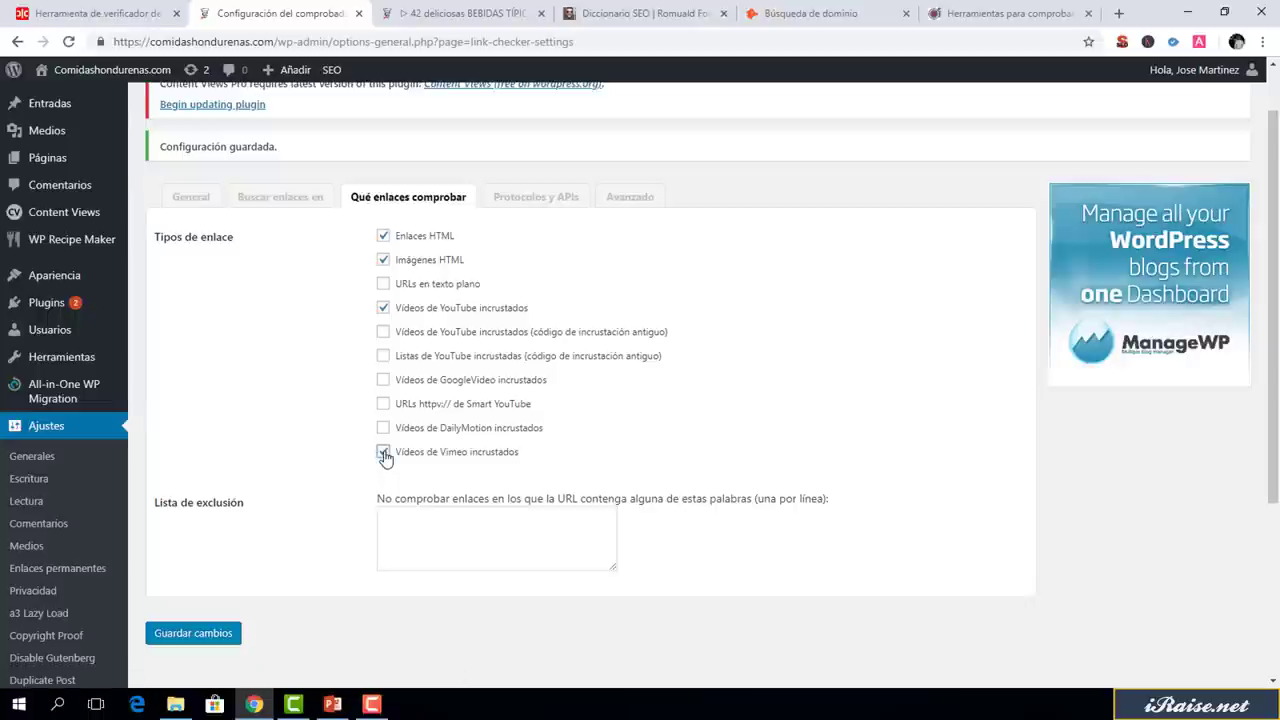
left_click(384, 455)
left_click(384, 383)
left_click(384, 383)
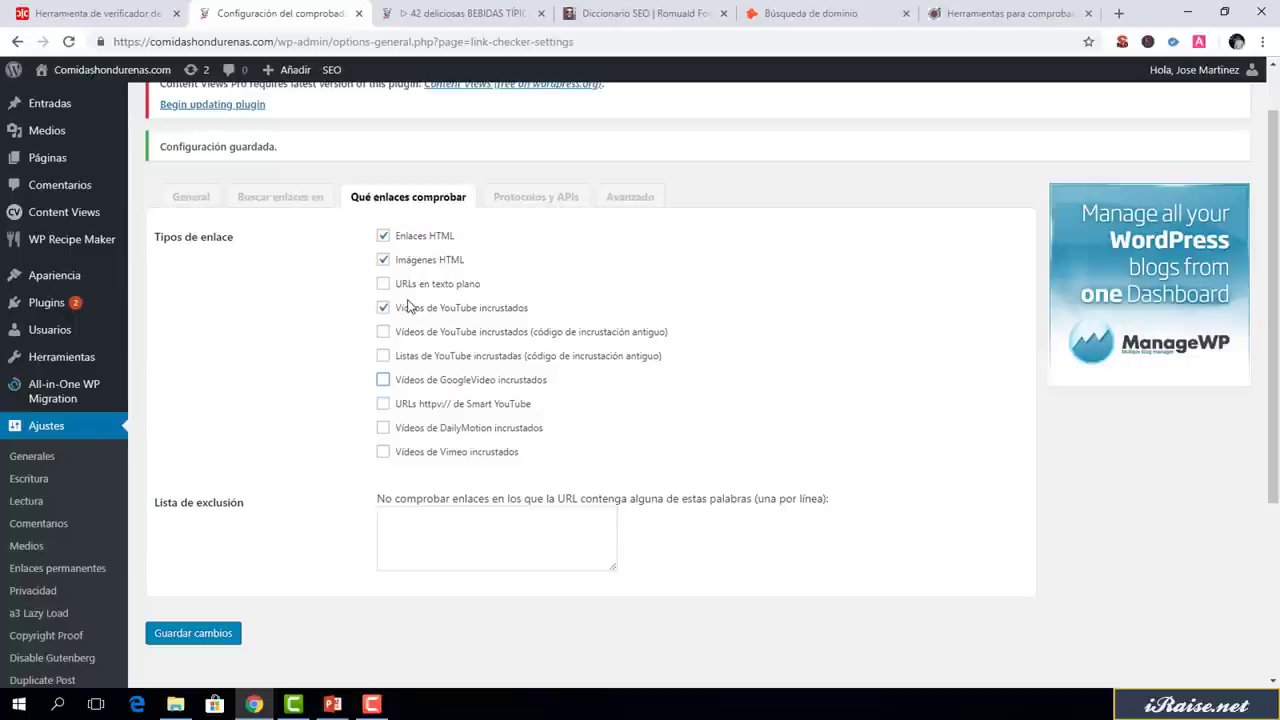
Examine the protocols and APIs used for checking links, and open the plugin's advanced settings
left_click(530, 200)
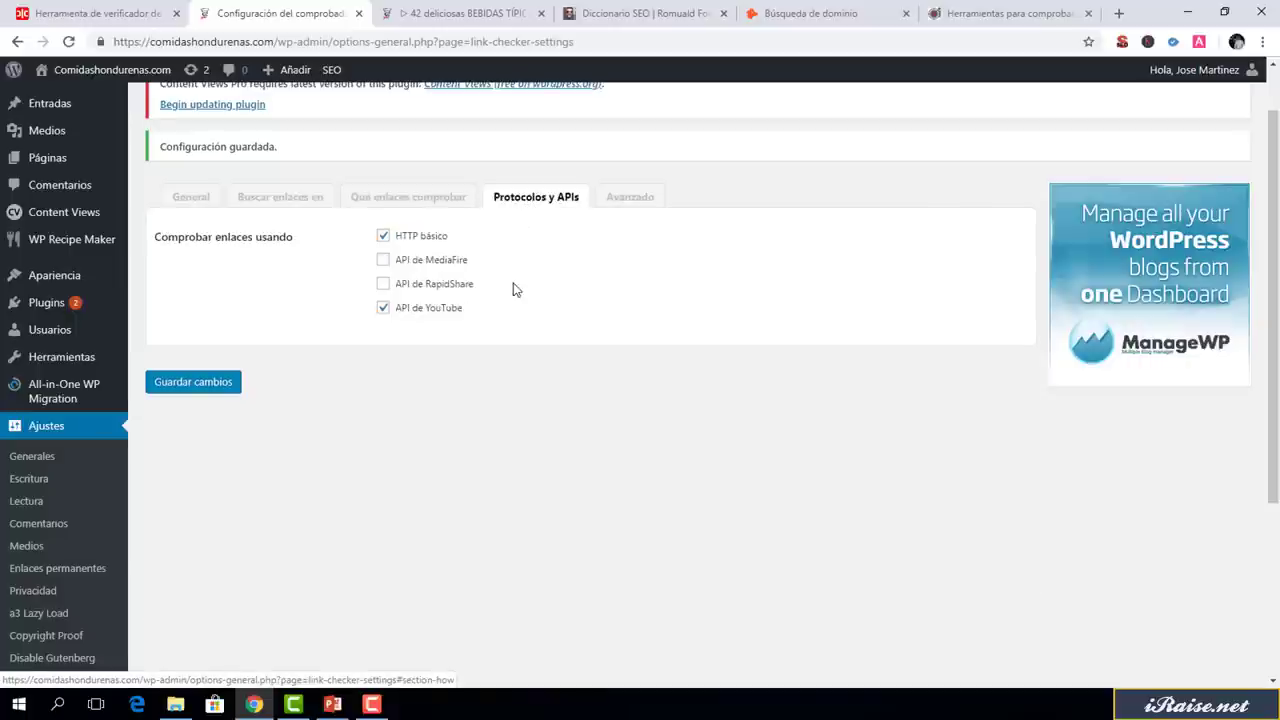
left_click(383, 260)
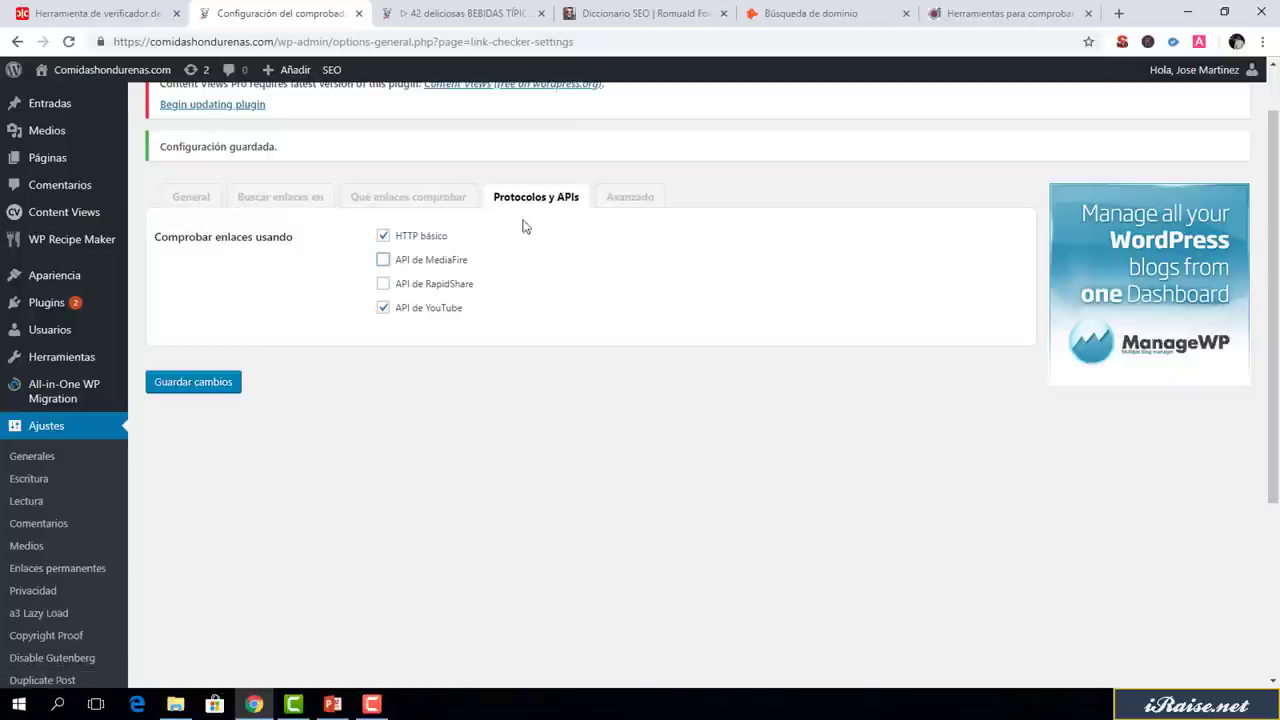
left_click(621, 200)
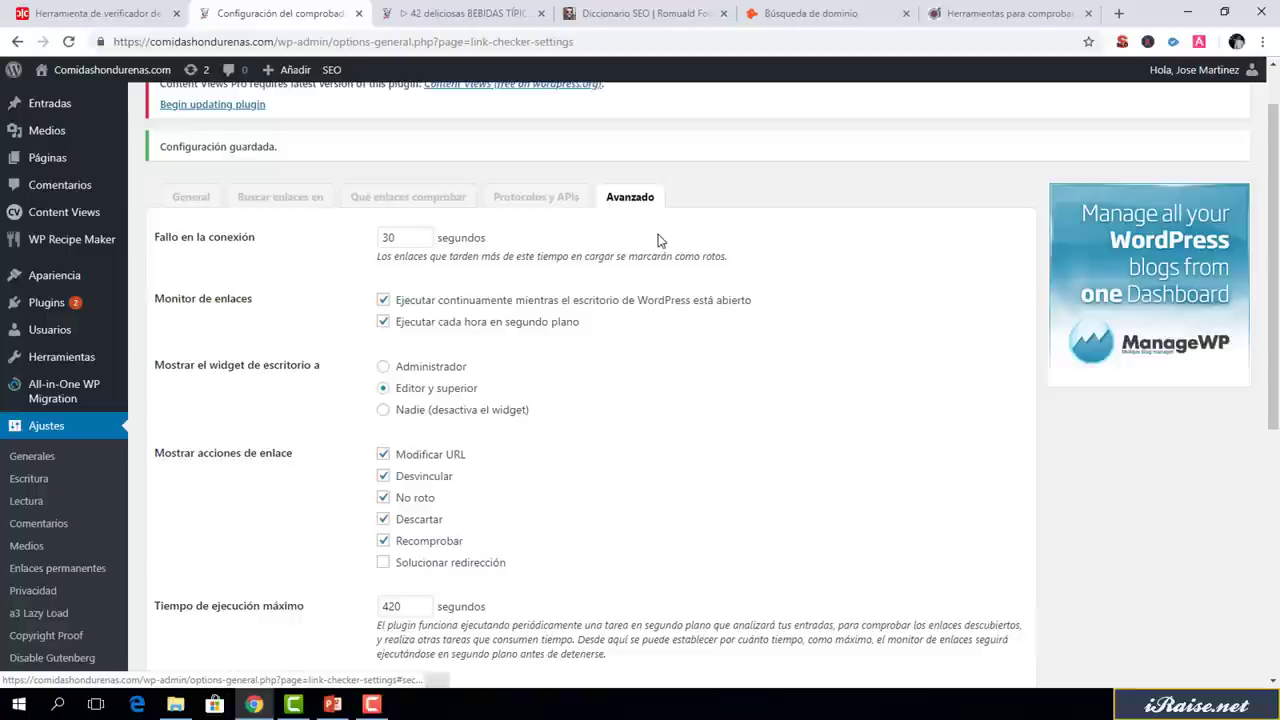
double_click(1255, 197)
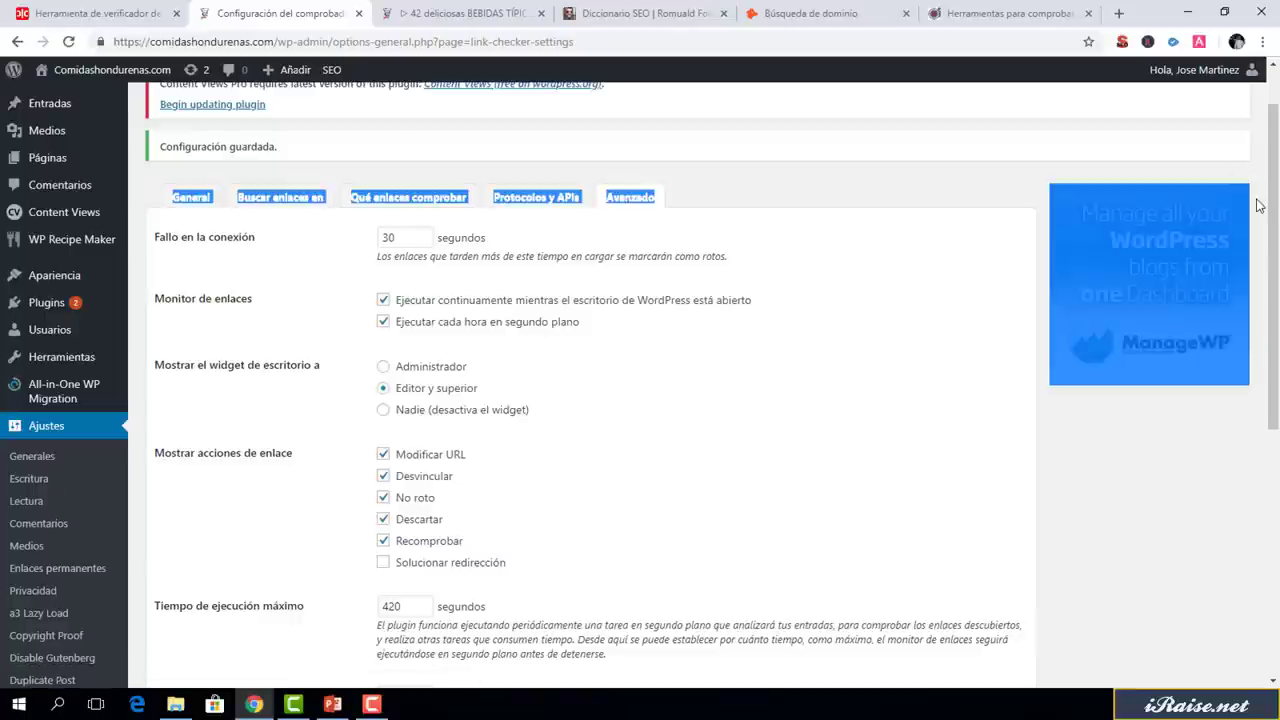
Examine the plugin's advanced settings, and open the list of detected broken links from the general settings
left_click(864, 376)
scroll(1277, 316, "down", 1)
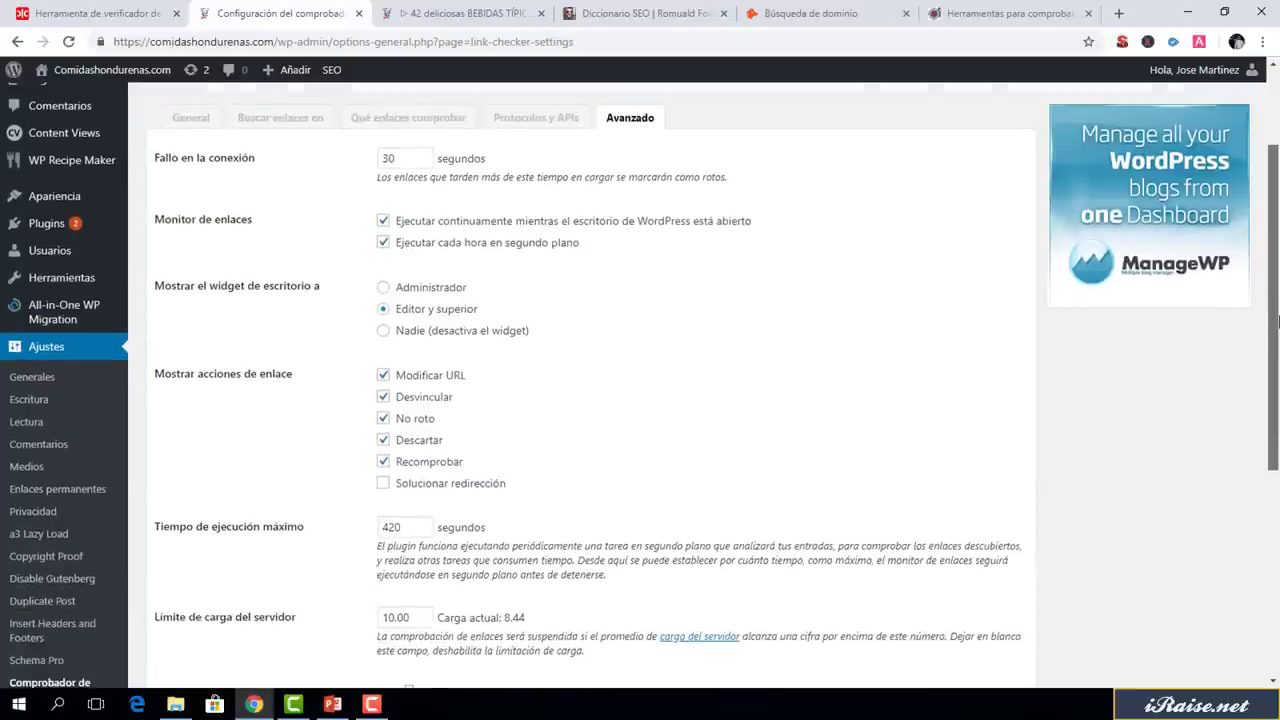
scroll(1277, 340, "down", 1)
left_click_drag(1277, 367, 1278, 284)
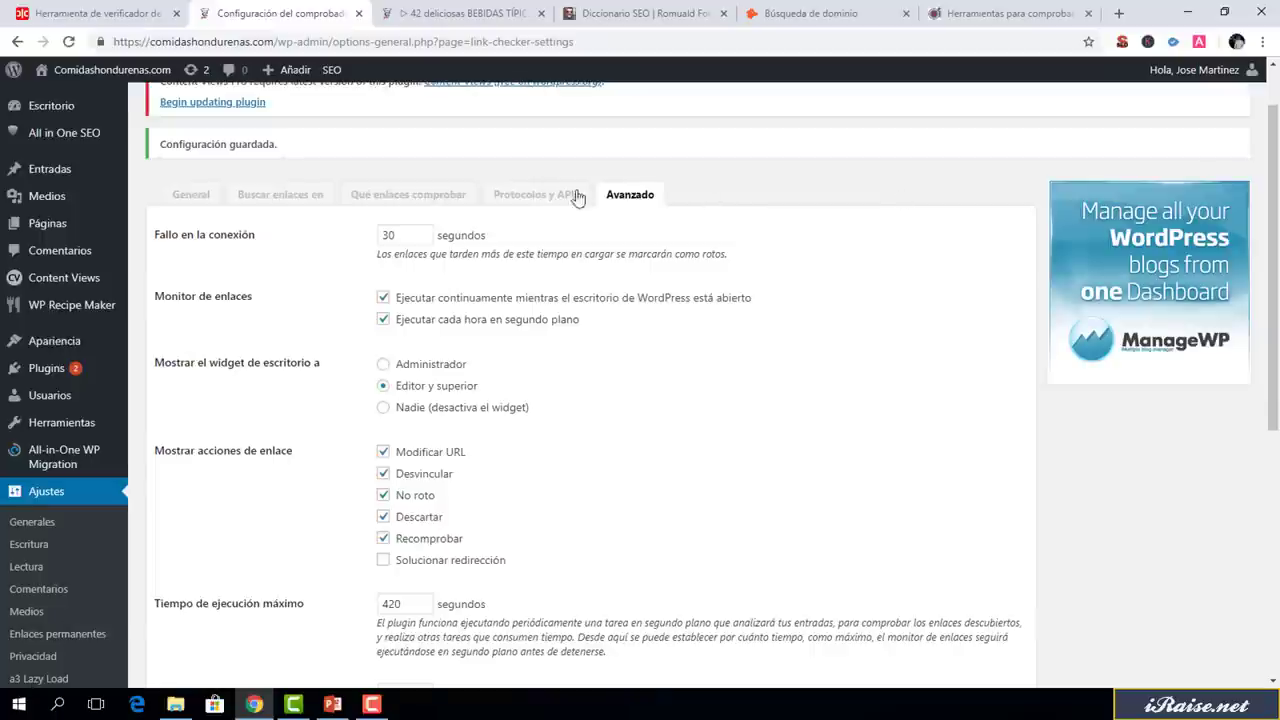
left_click(188, 195)
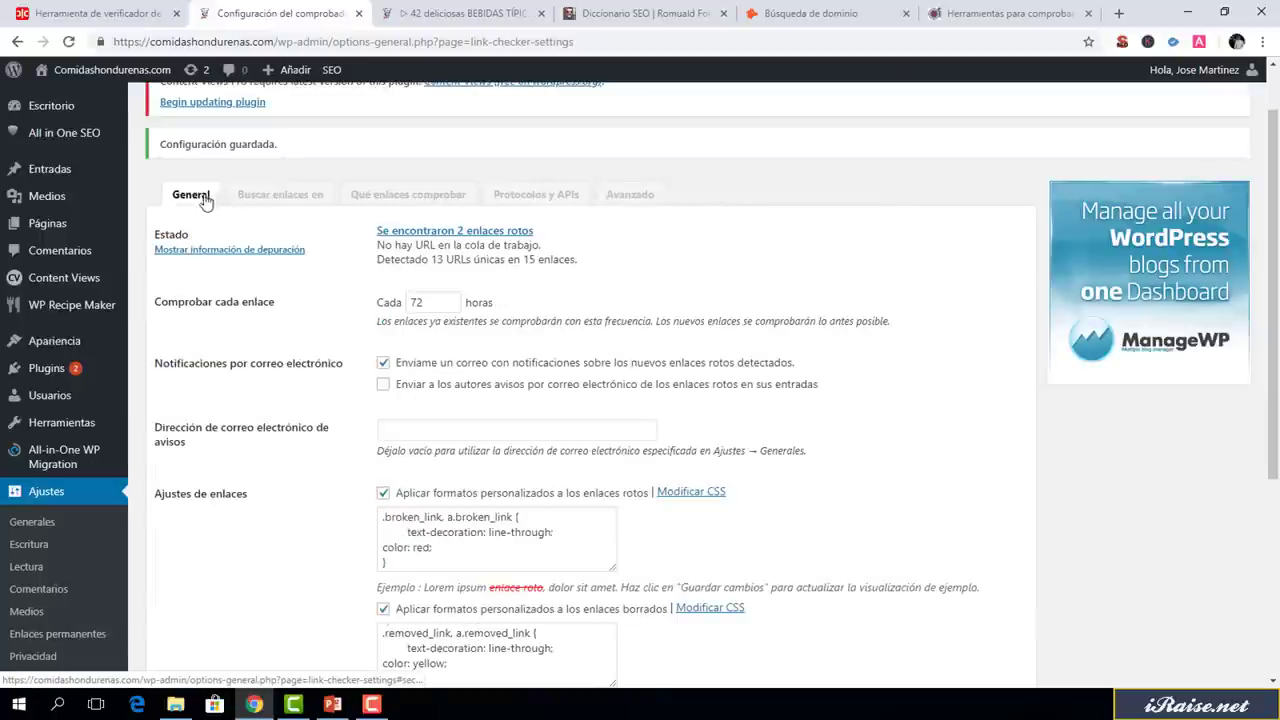
left_click(463, 231)
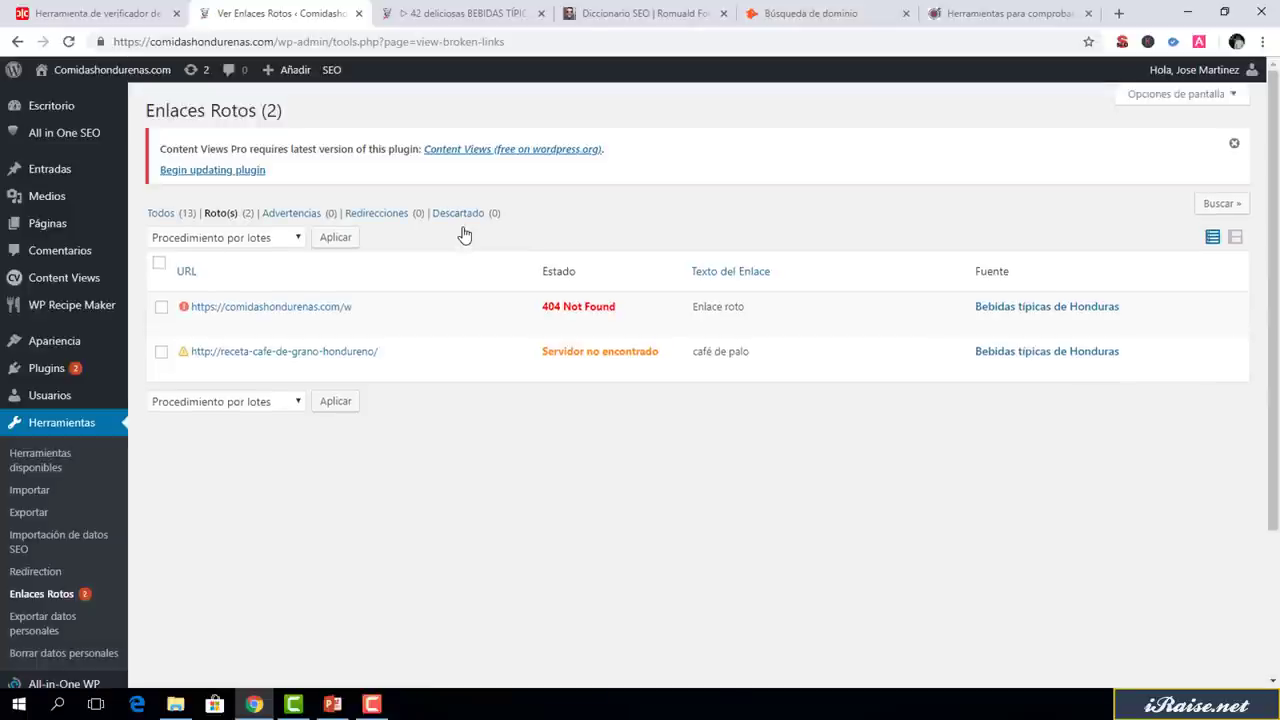
mouse_move(334, 309)
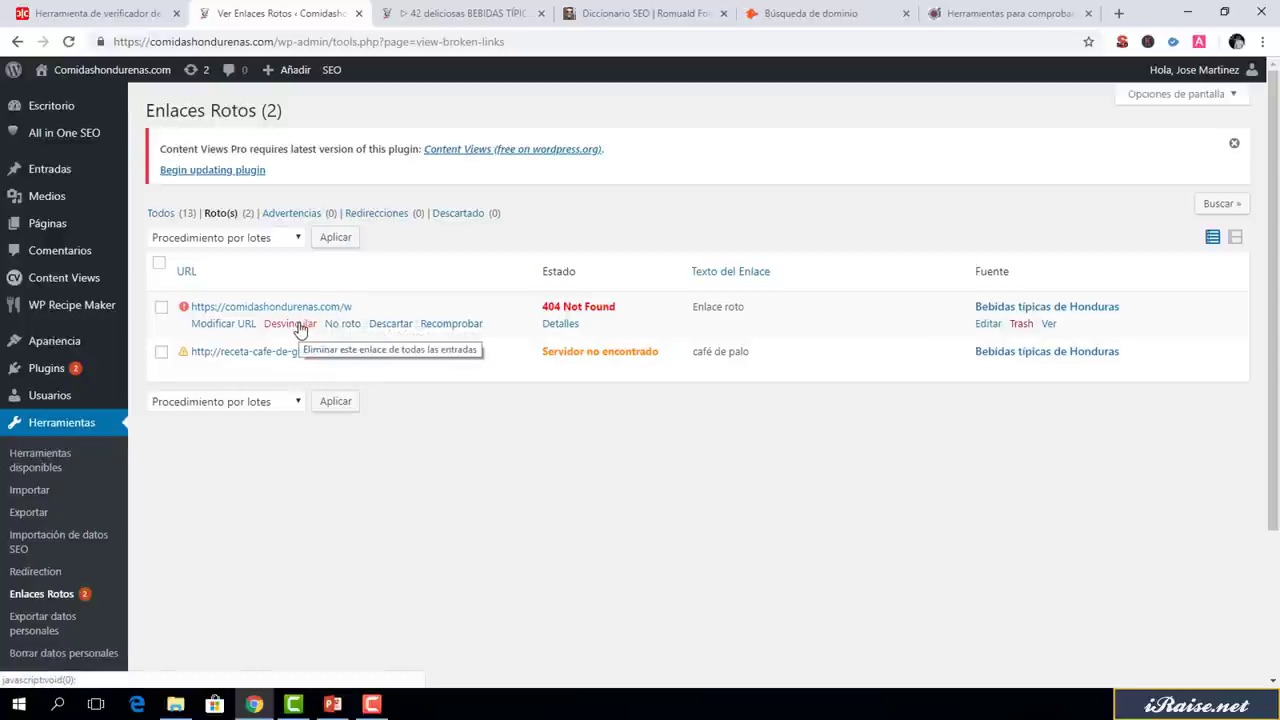
left_click(228, 326)
left_click(419, 368)
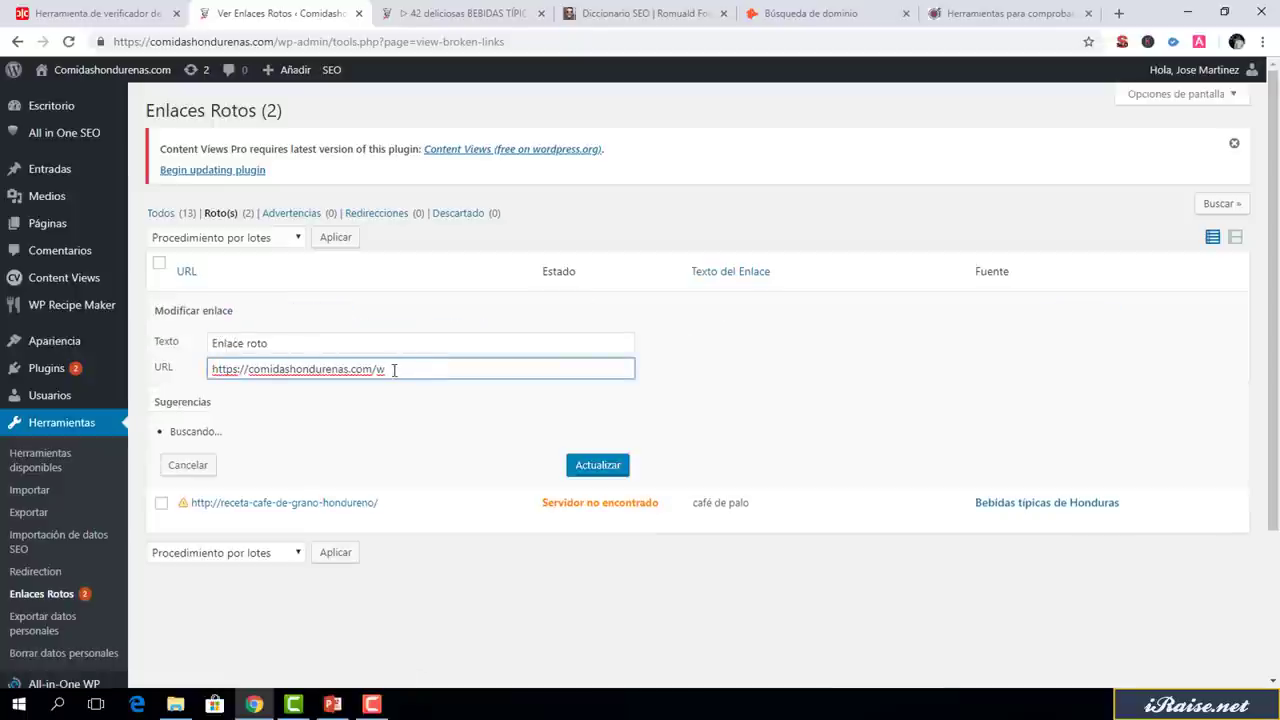
left_click_drag(391, 368, 378, 368)
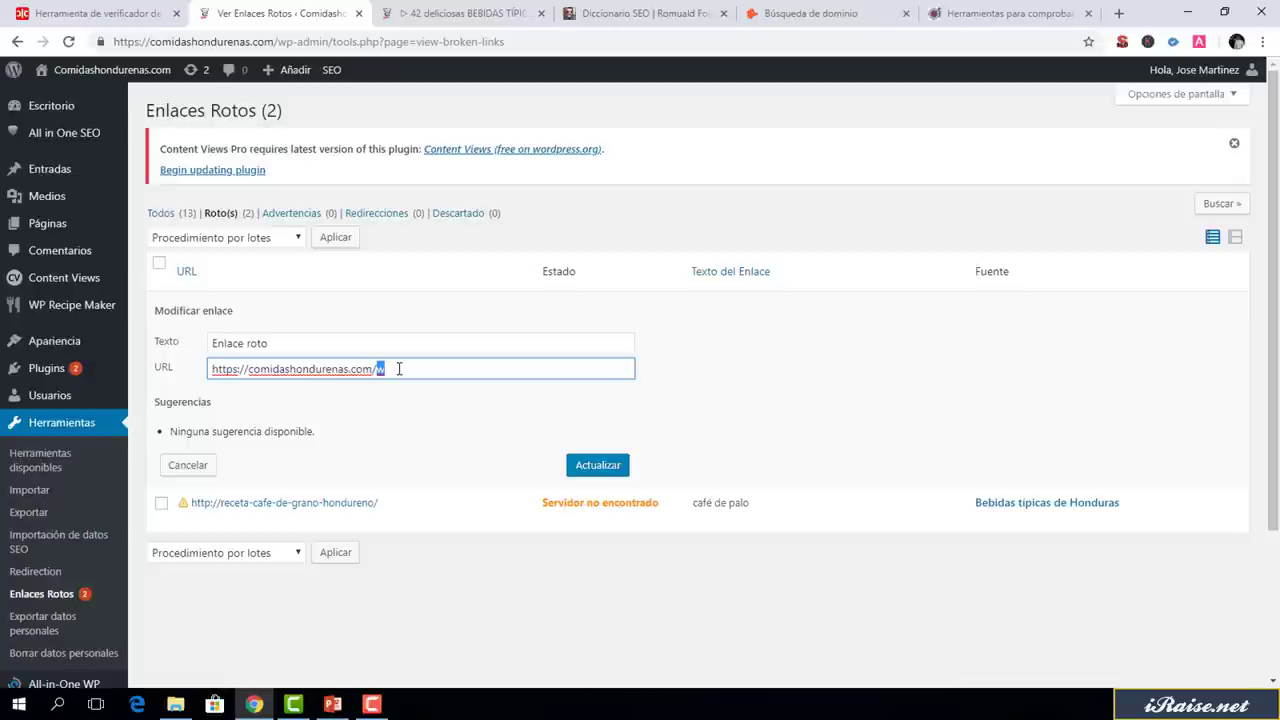
type("avena-con-leche")
left_click(599, 478)
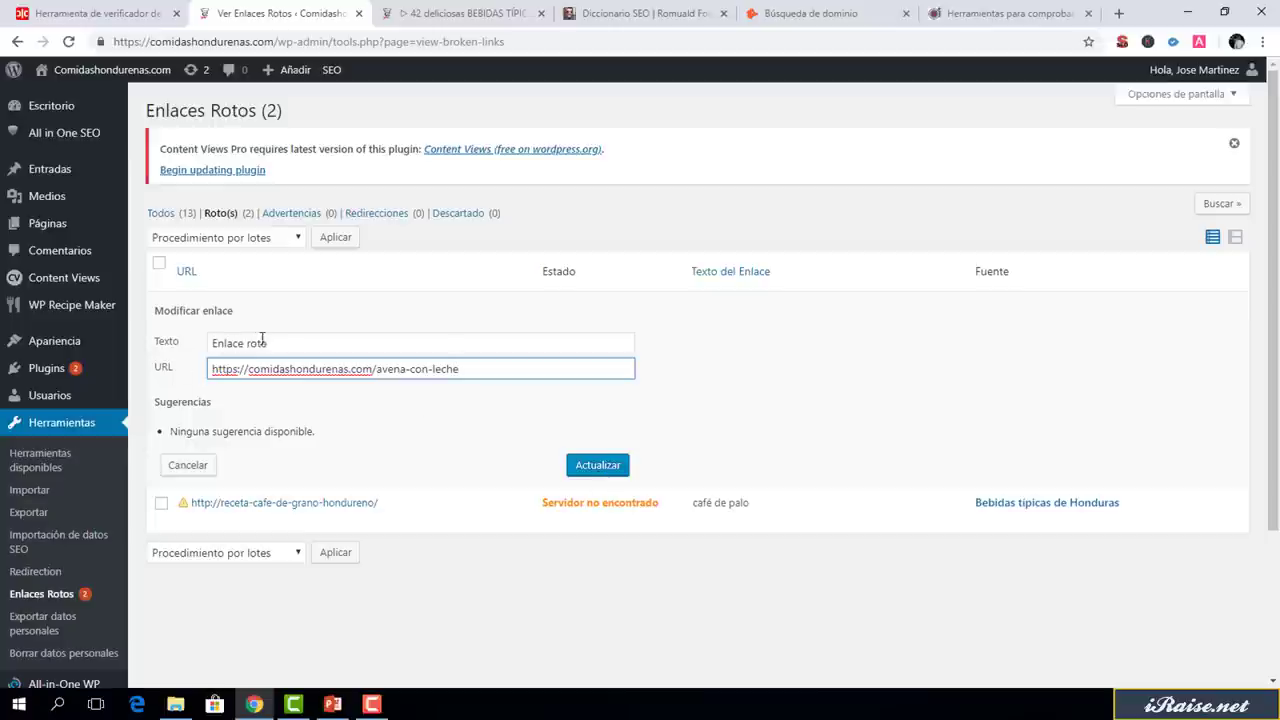
left_click_drag(268, 343, 210, 343)
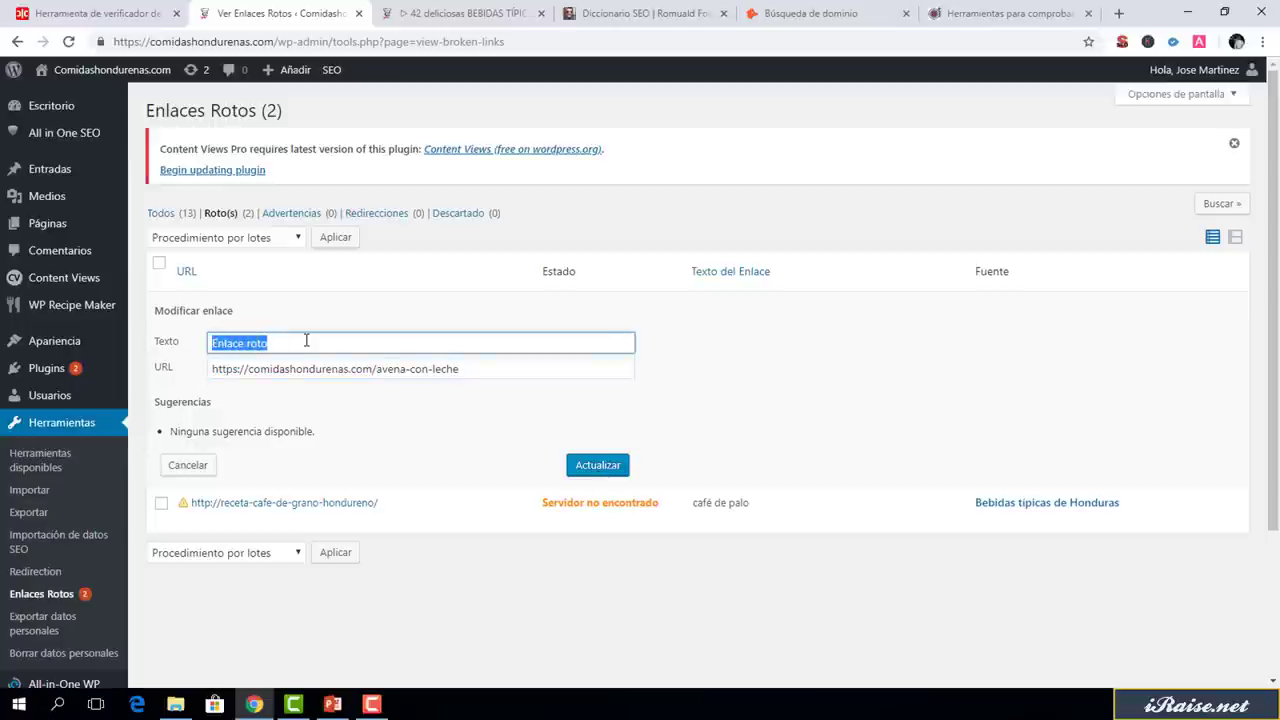
type("Avena")
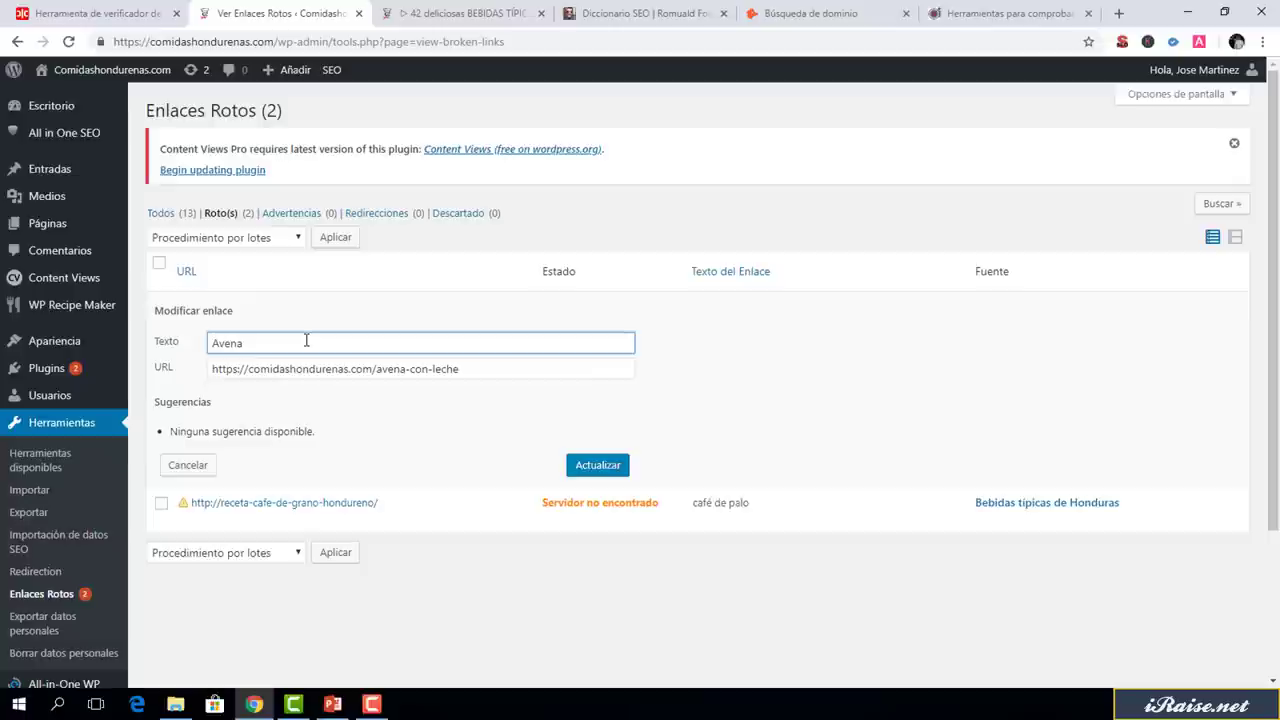
type(" con leche")
Restore the link text "Enlace roto" and the URL ending "w", and cancel the link edit
triple_click(244, 343)
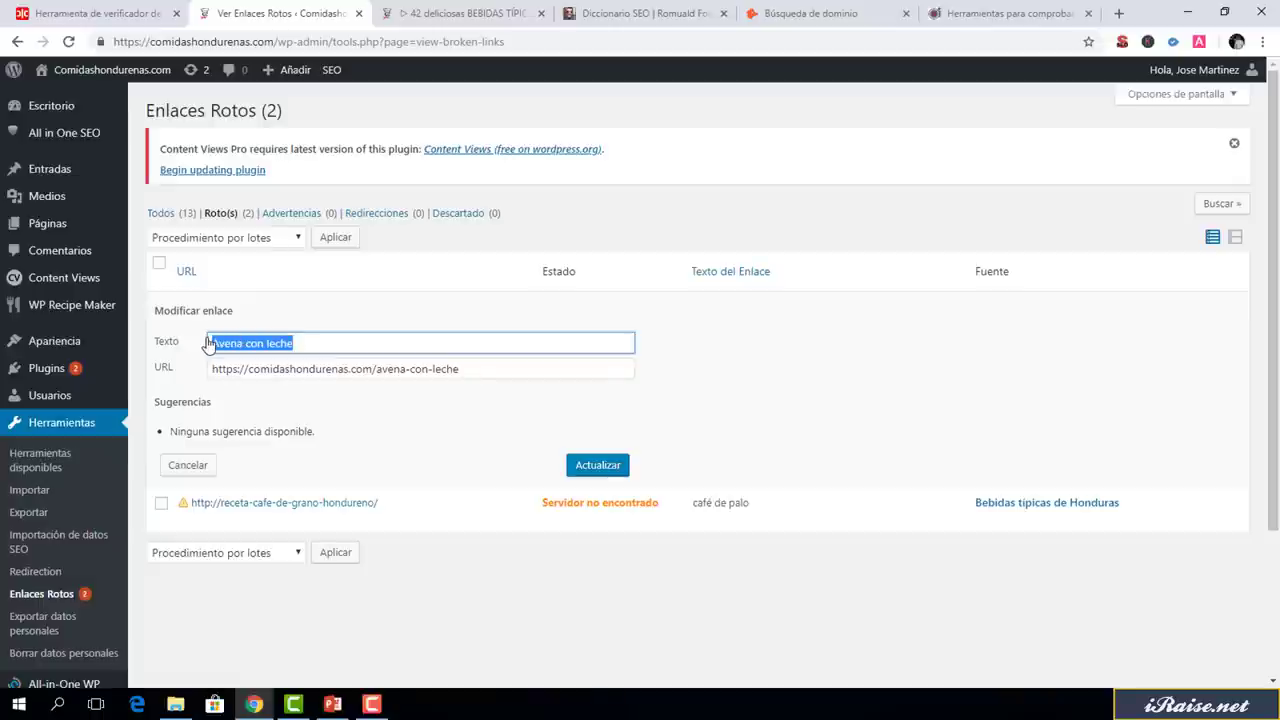
type("Enlace")
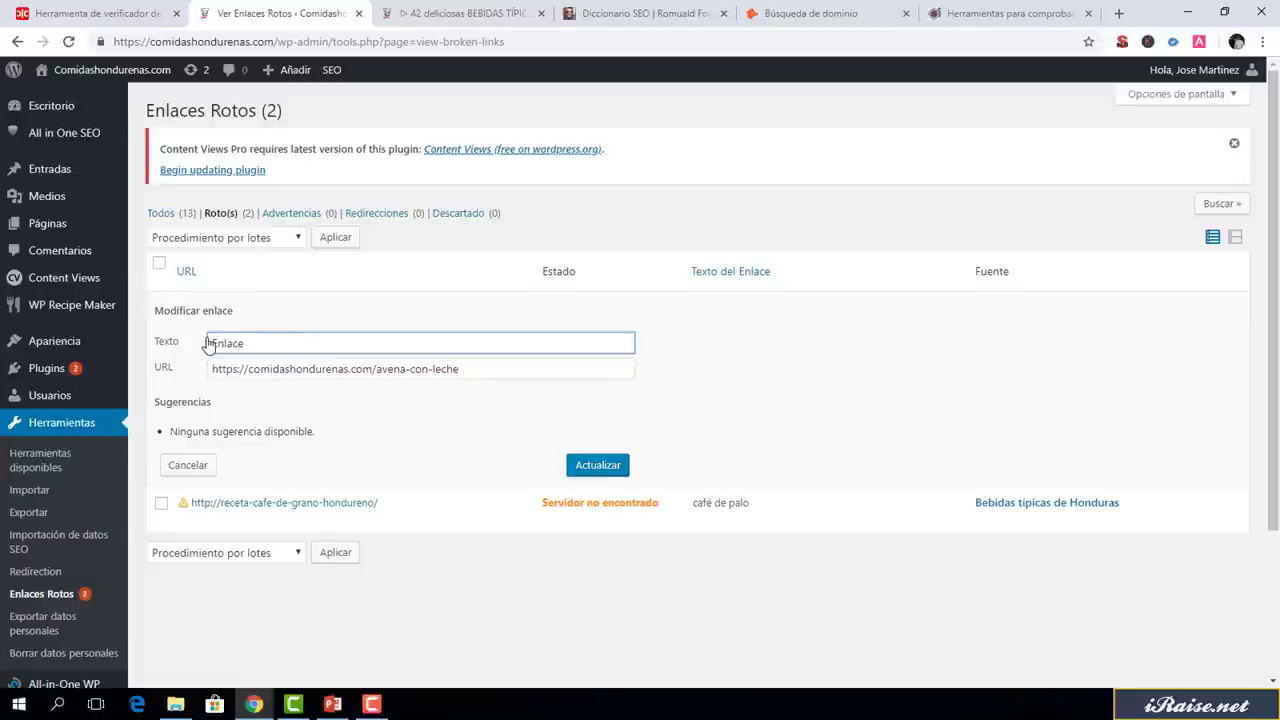
type(" roto")
left_click_drag(376, 369, 489, 371)
key("BackSpace")
type("w")
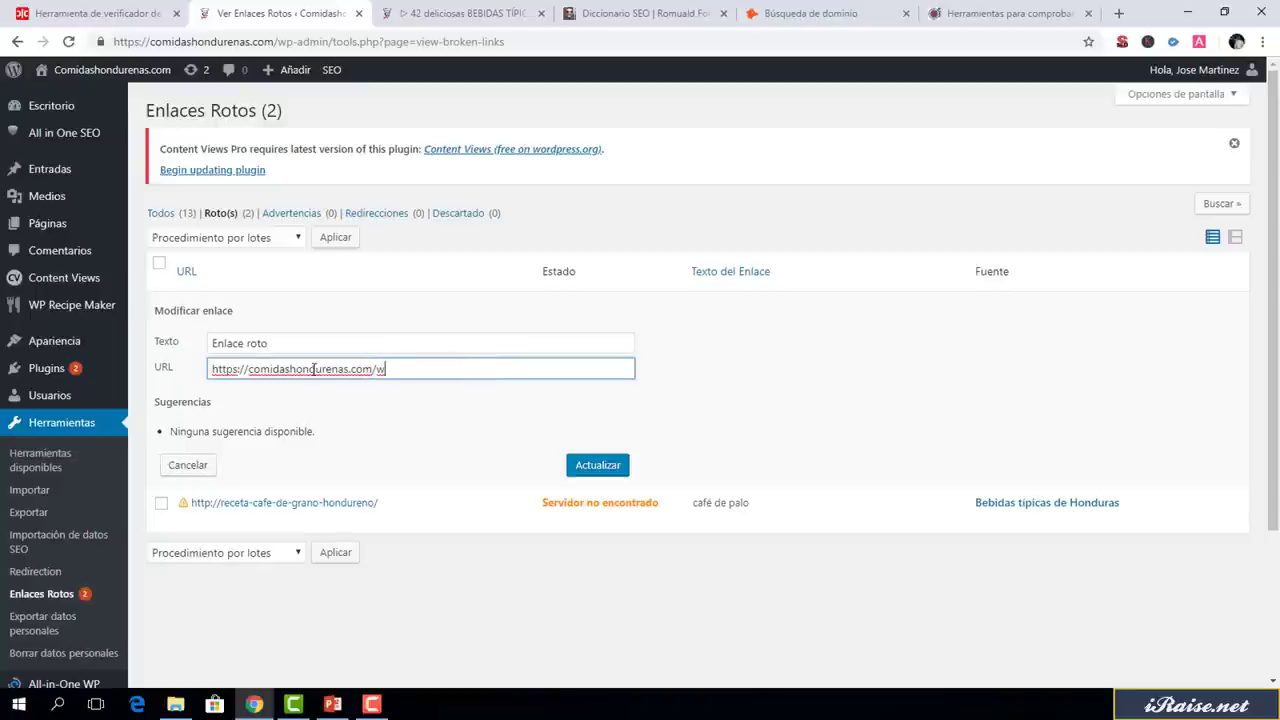
left_click(188, 468)
Test the Enlace roto link on the Bebidas típicas de Honduras page, and unlink it from all posts in the broken links list
mouse_move(394, 323)
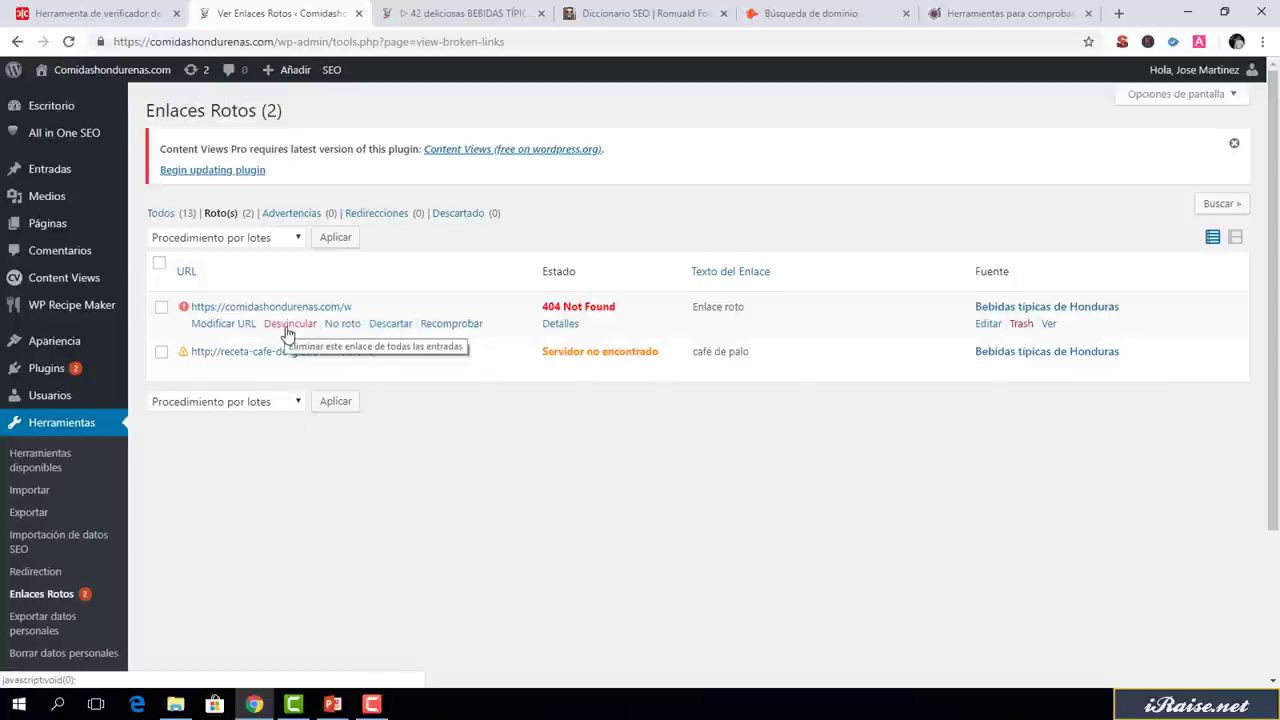
left_click(458, 13)
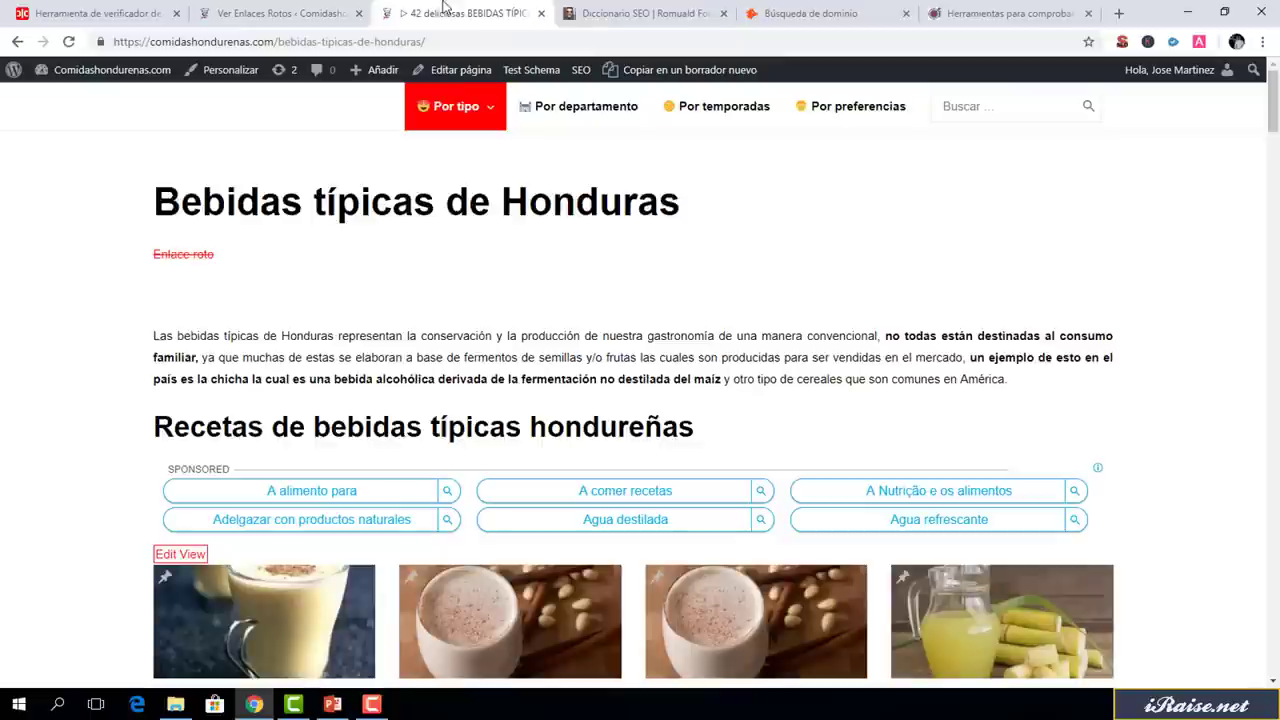
left_click(173, 259)
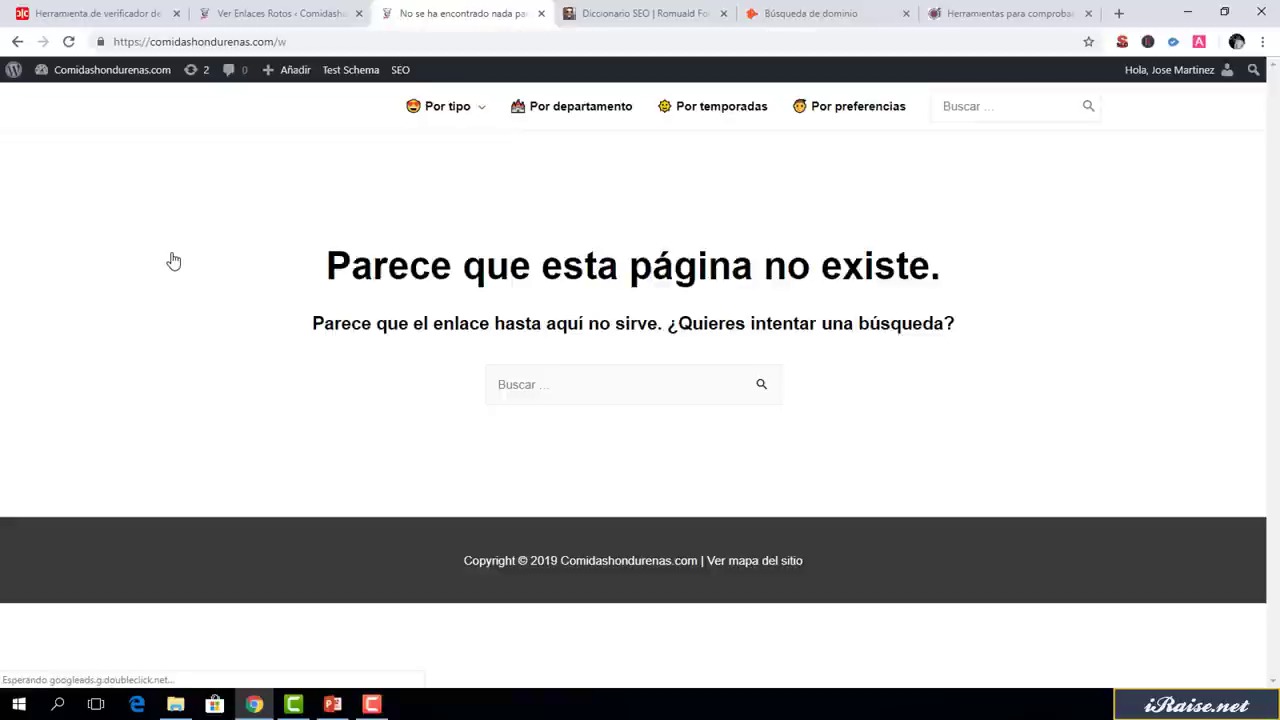
left_click(16, 42)
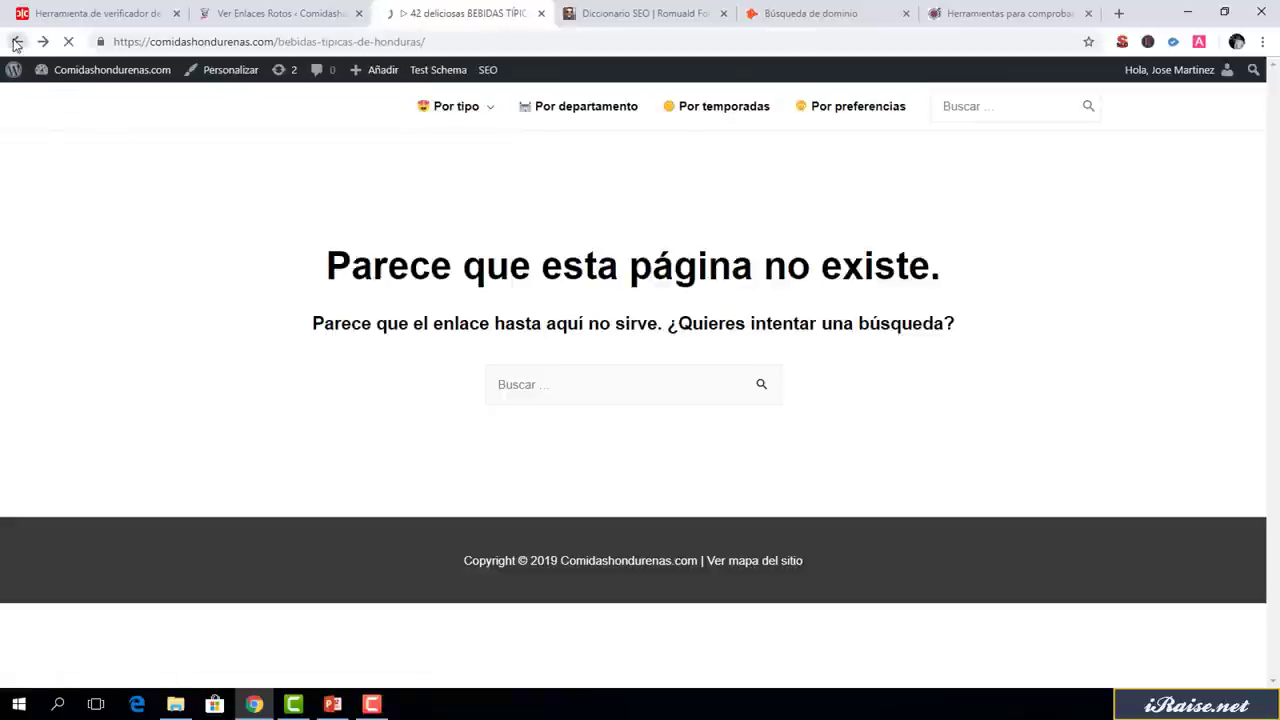
left_click(284, 14)
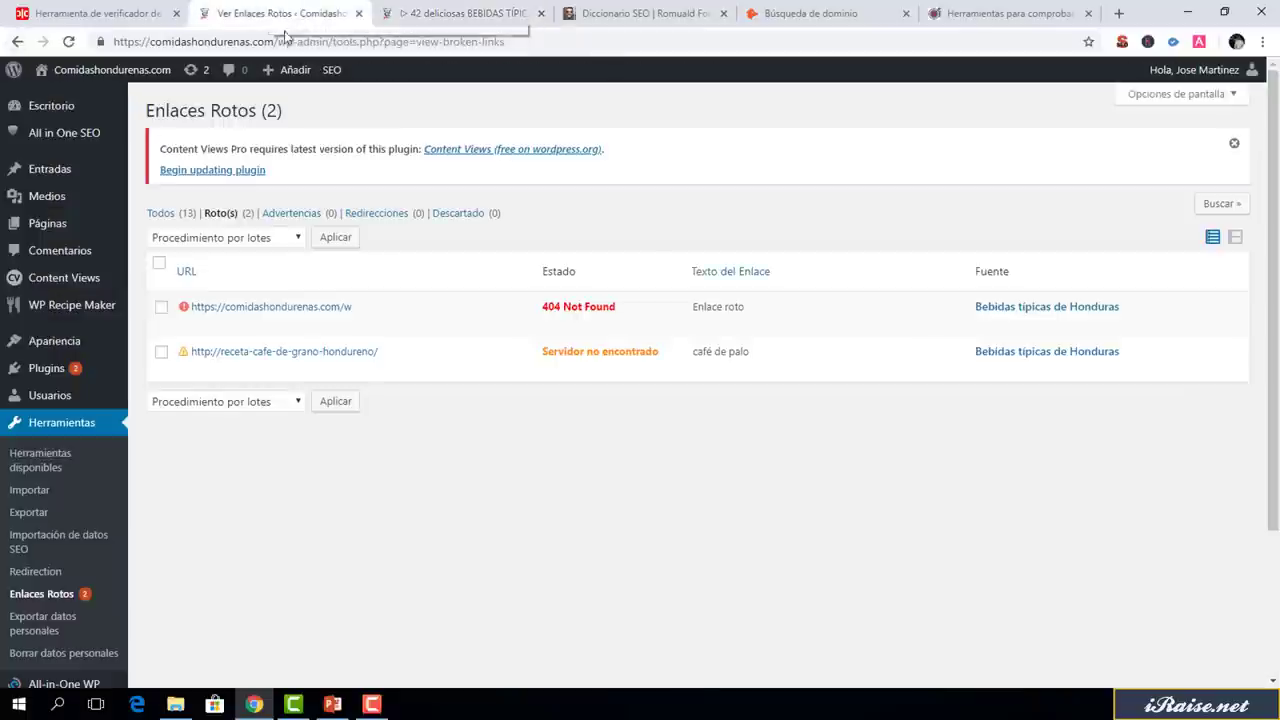
left_click(285, 323)
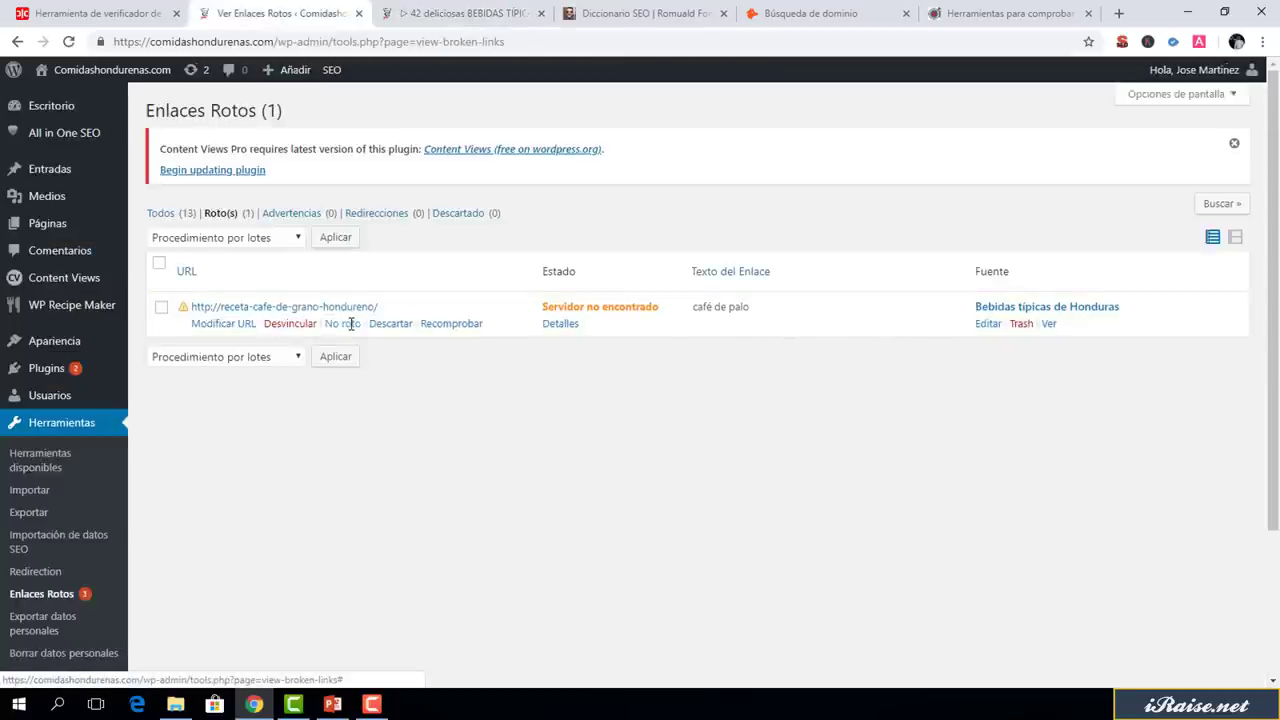
Reload the Bebidas típicas de Honduras page to check the unlinked text's styling, and return to the broken links list
left_click(449, 14)
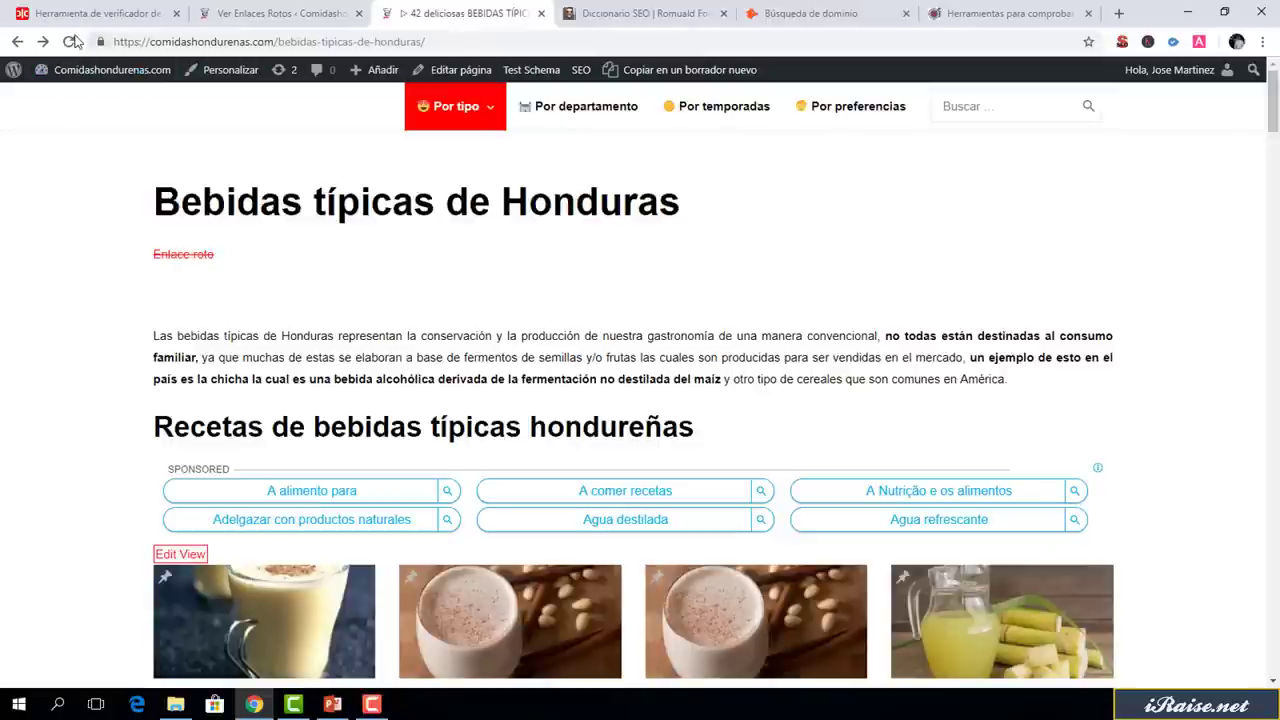
left_click(74, 41)
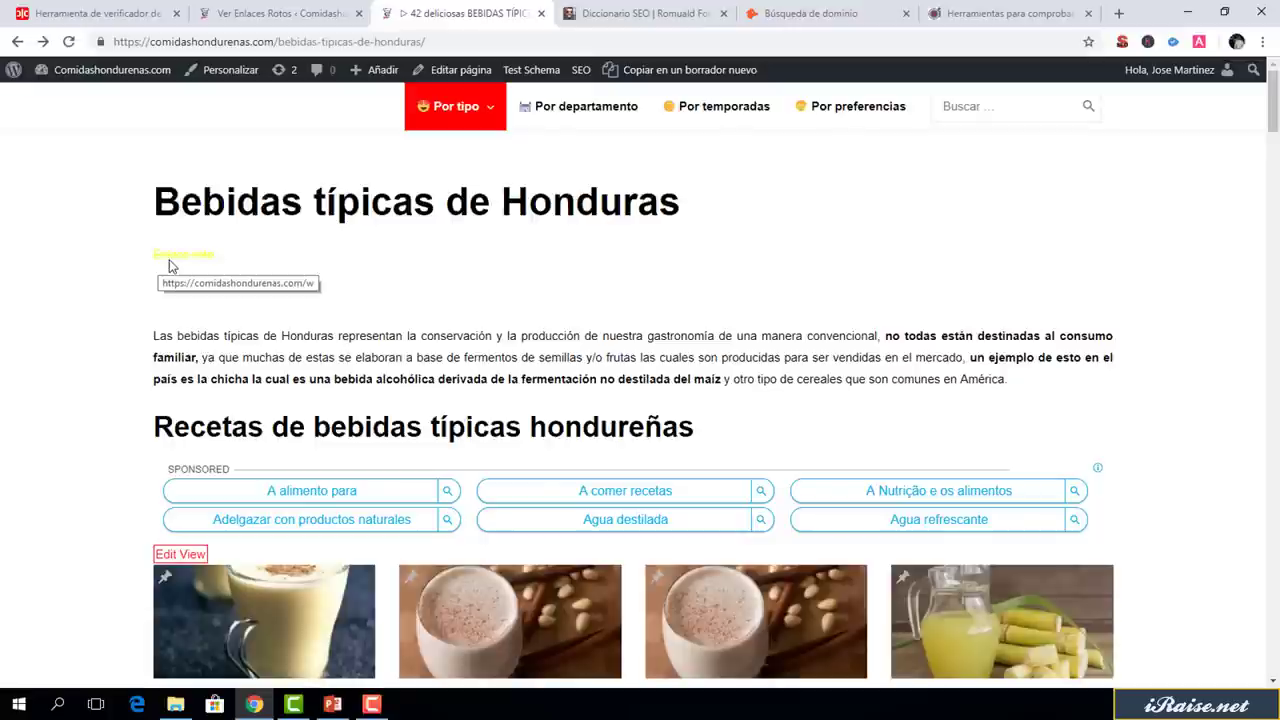
left_click(322, 13)
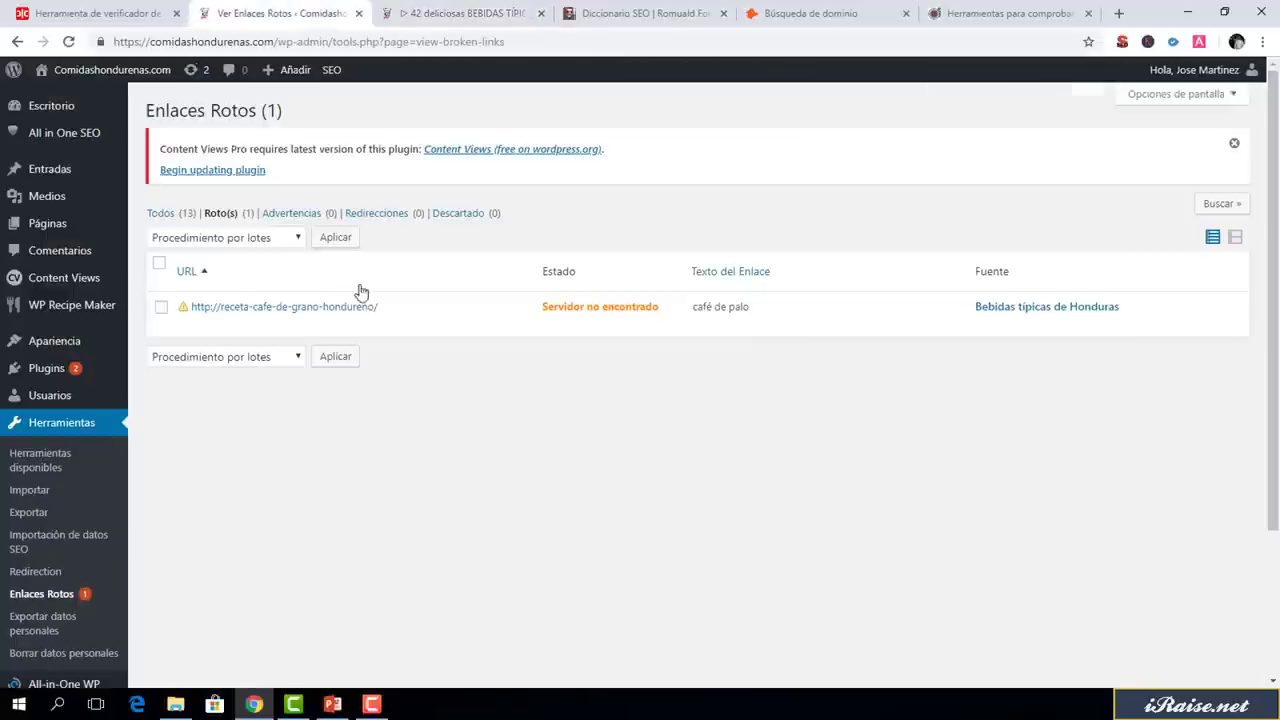
mouse_move(300, 311)
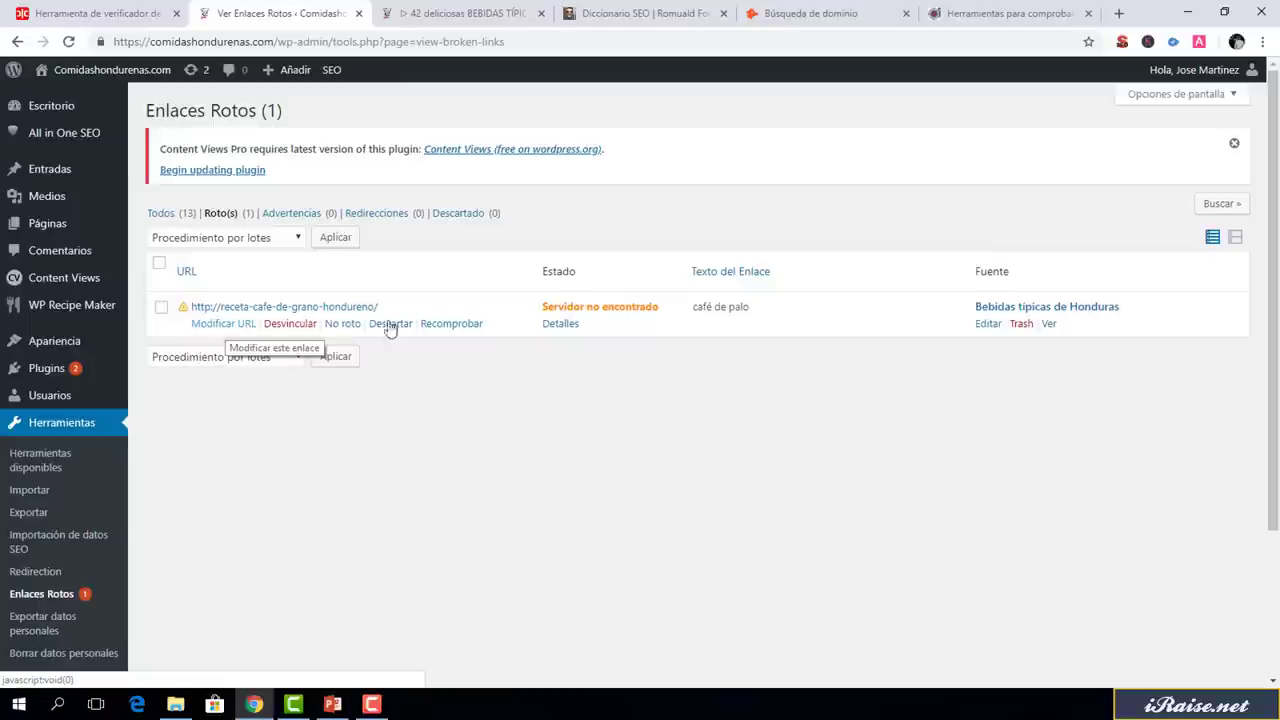
left_click(240, 330)
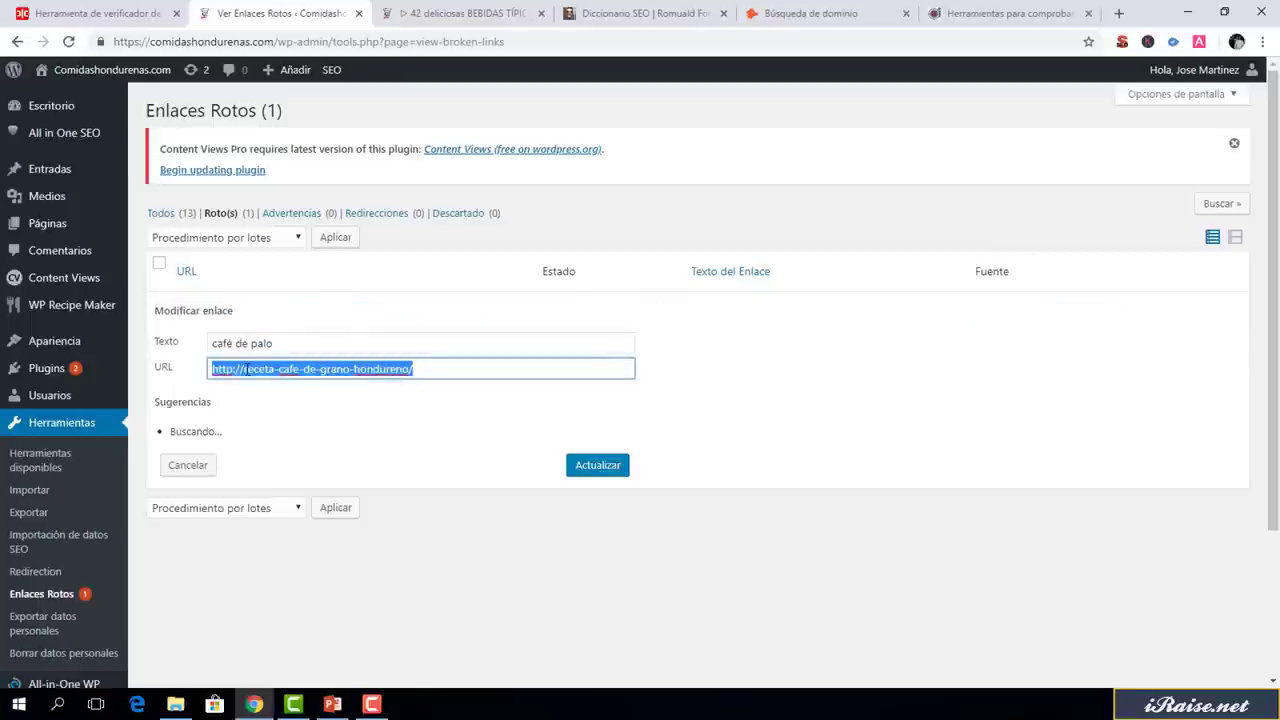
left_click(246, 369)
type("comidashondur")
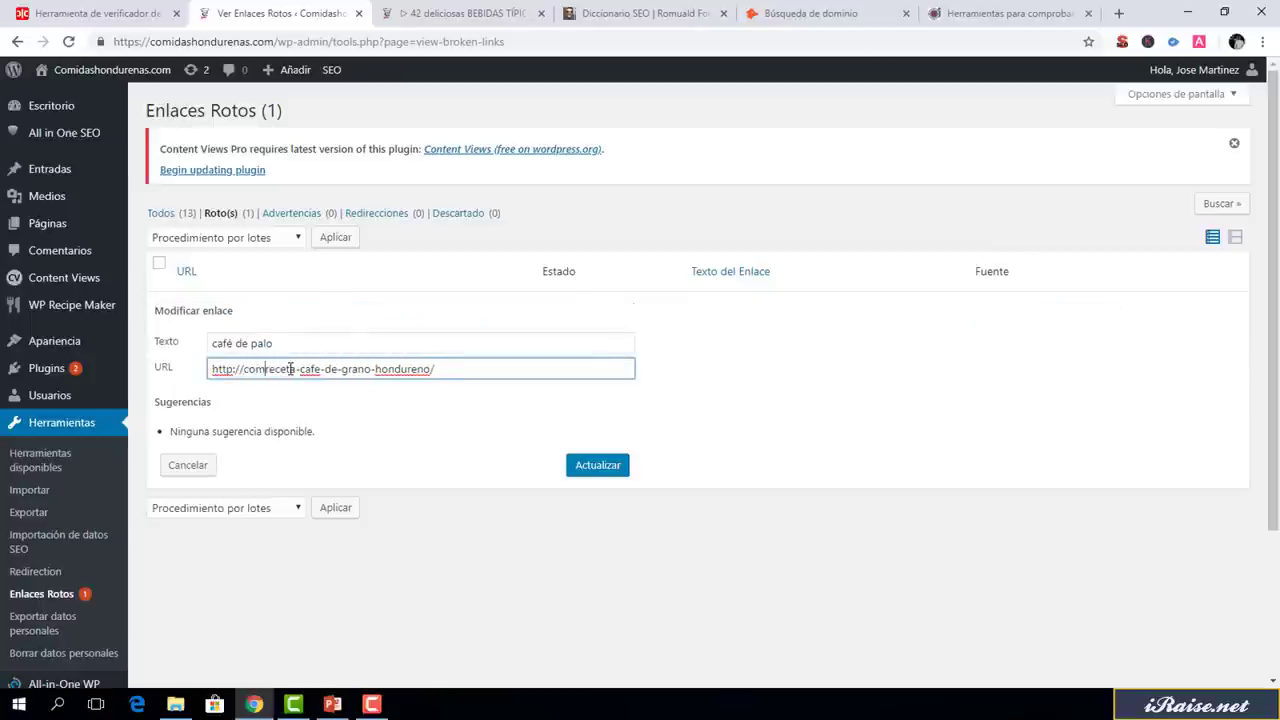
type("enas")
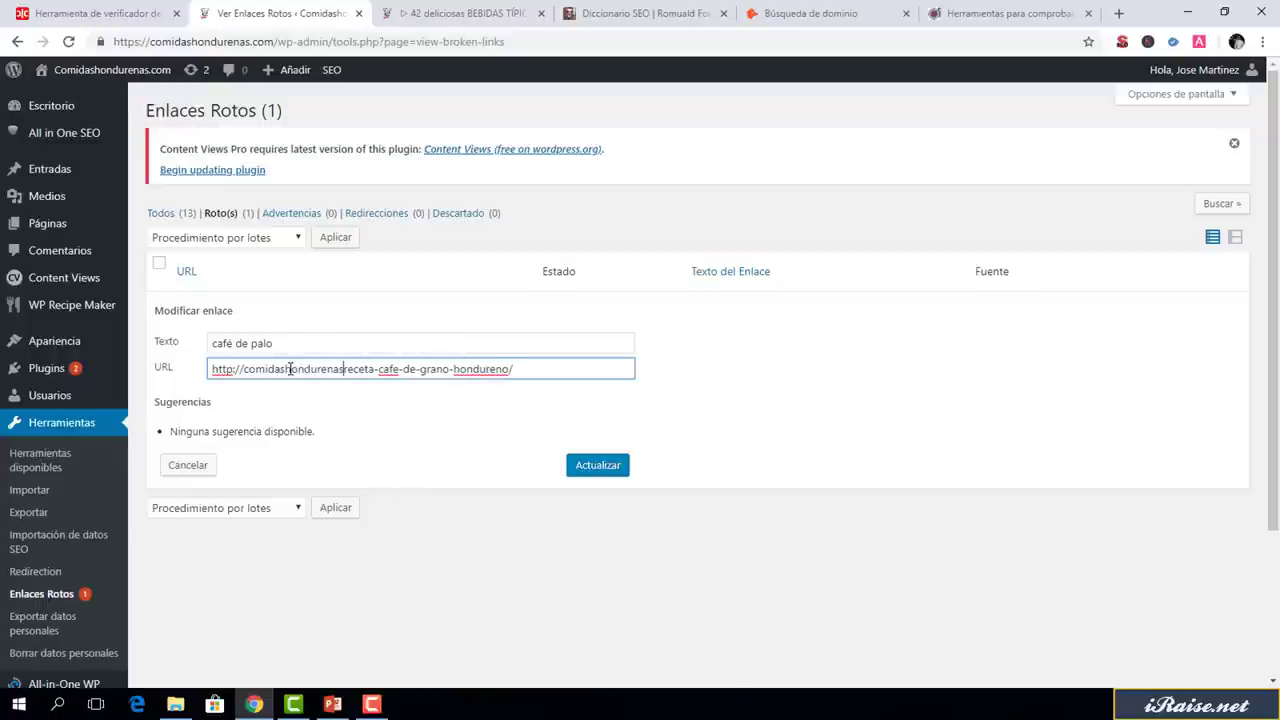
type(".com")
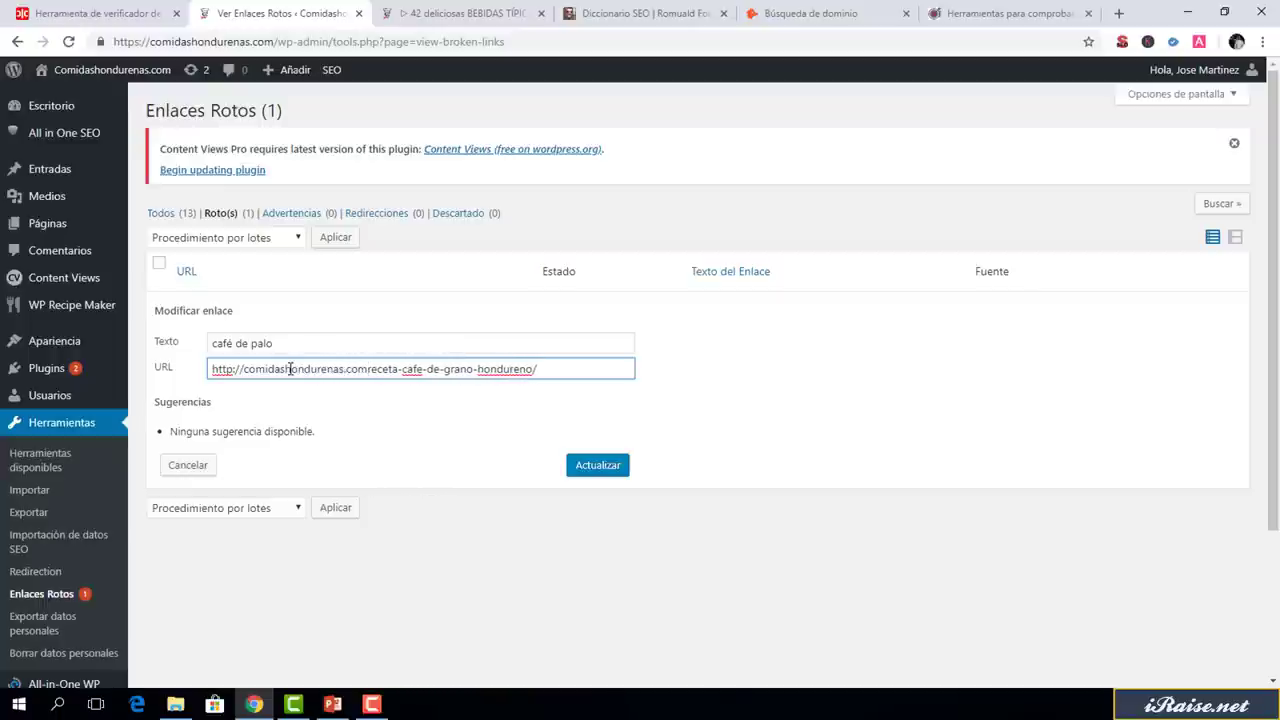
type("/")
left_click(573, 467)
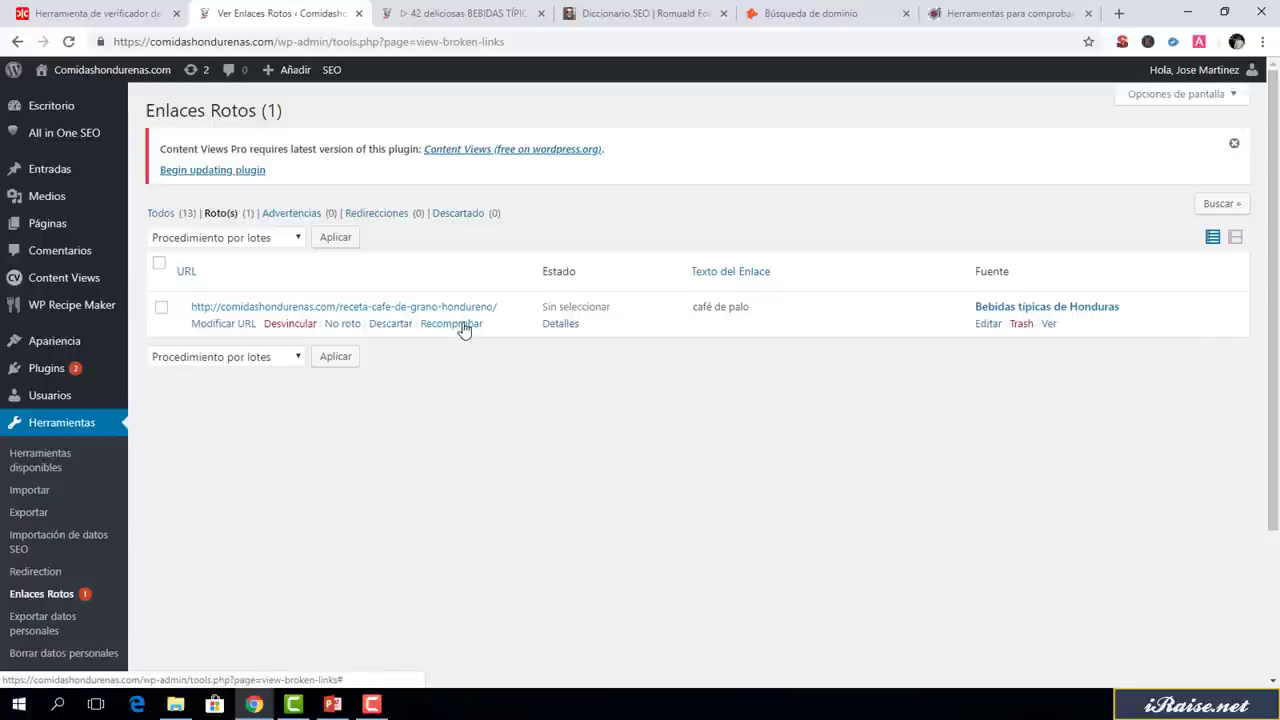
left_click(462, 325)
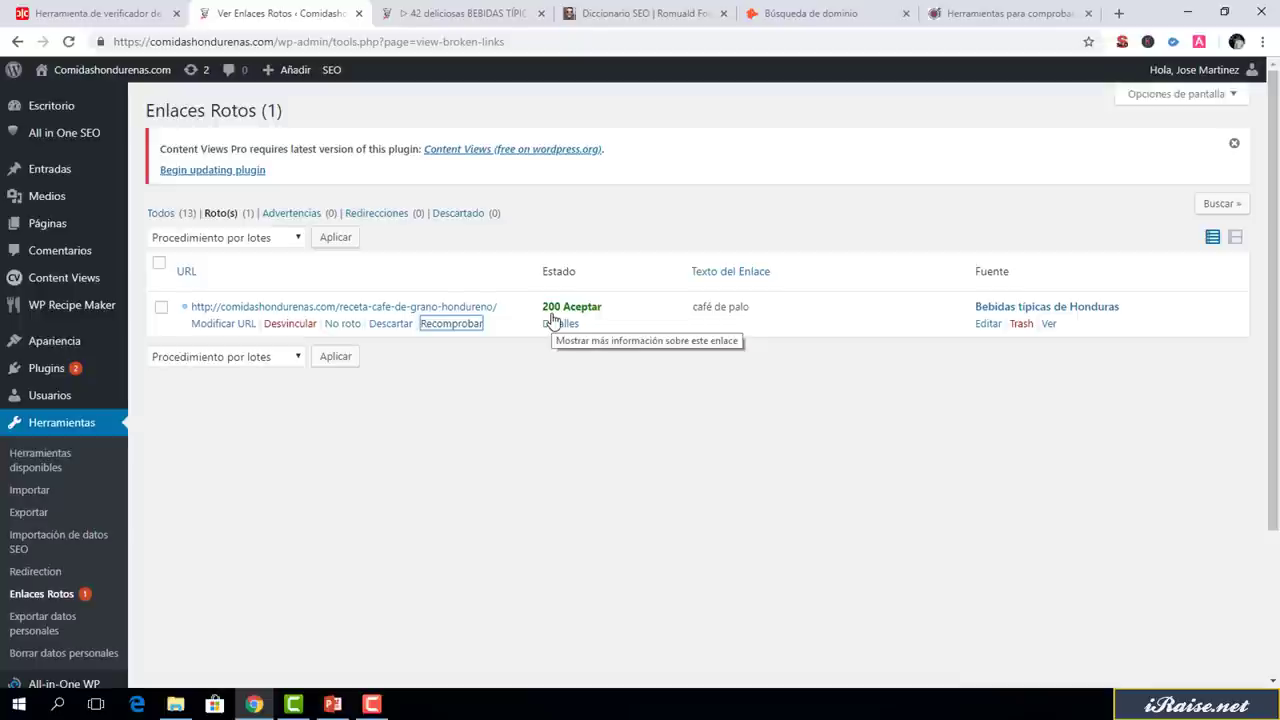
Reload the Bebidas típicas de Honduras page and follow its café de palo link to test the corrected URL
left_click(460, 13)
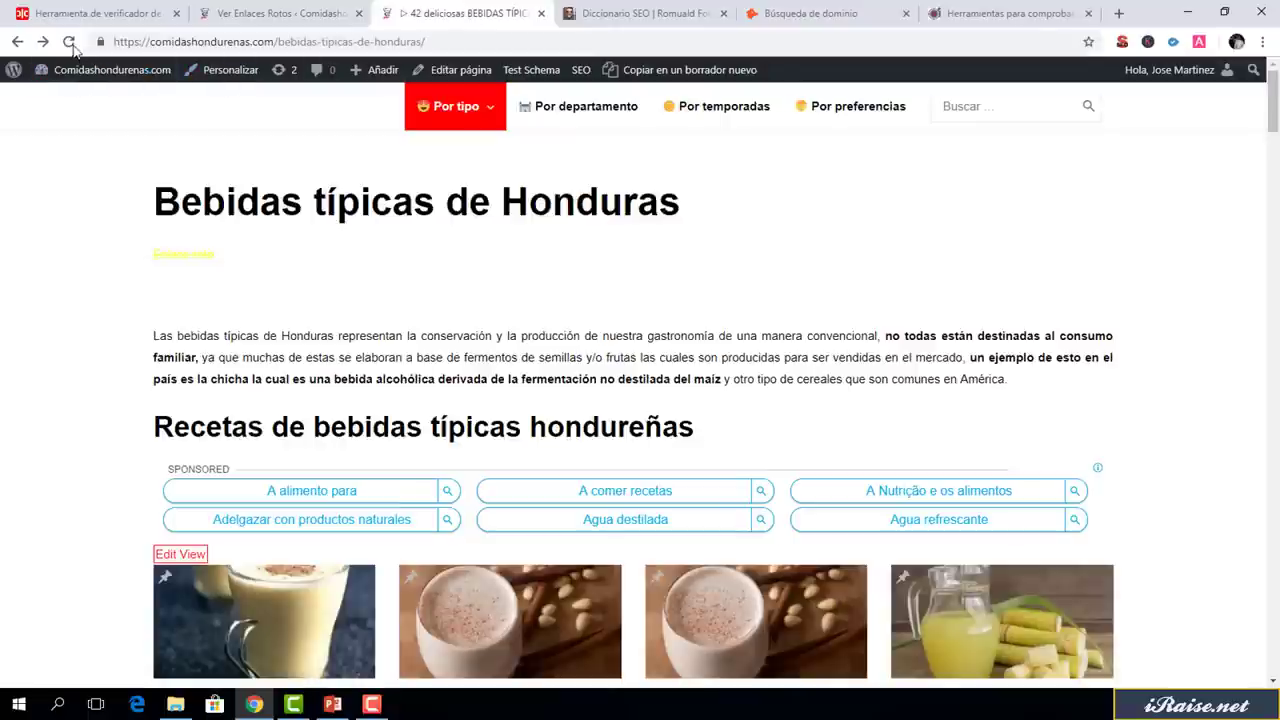
left_click(69, 42)
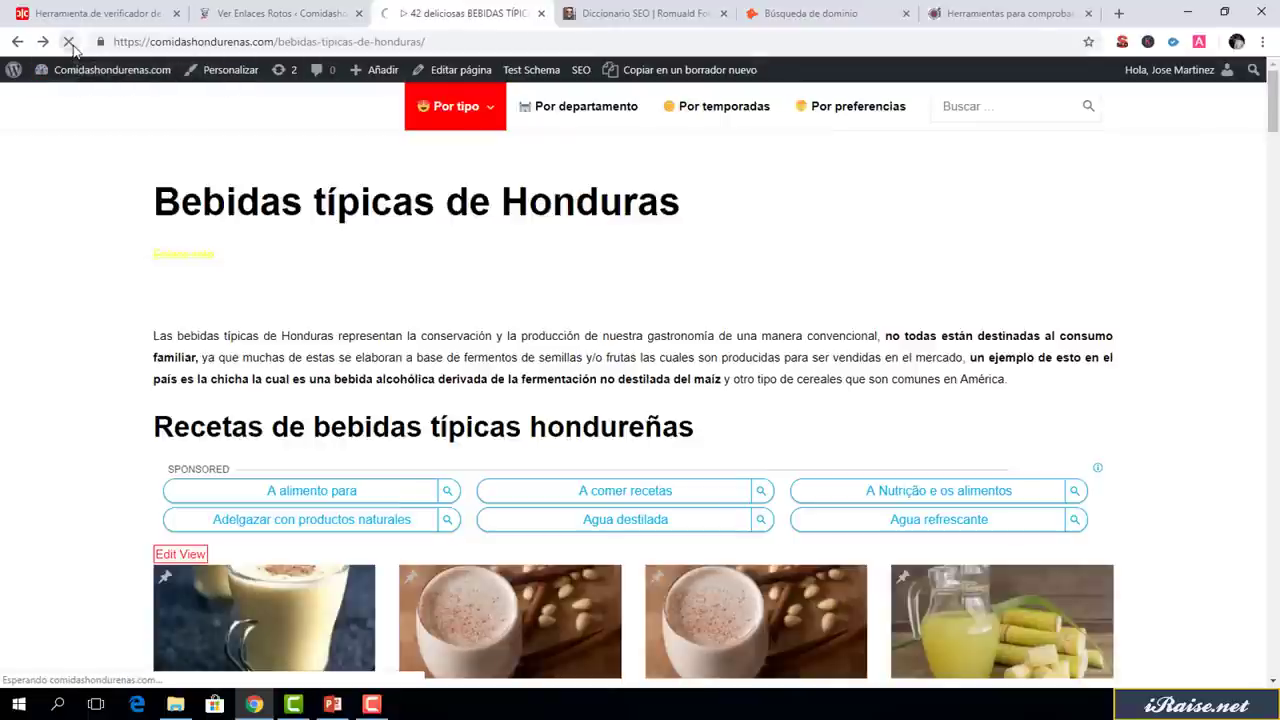
scroll(1200, 278, "down", 20)
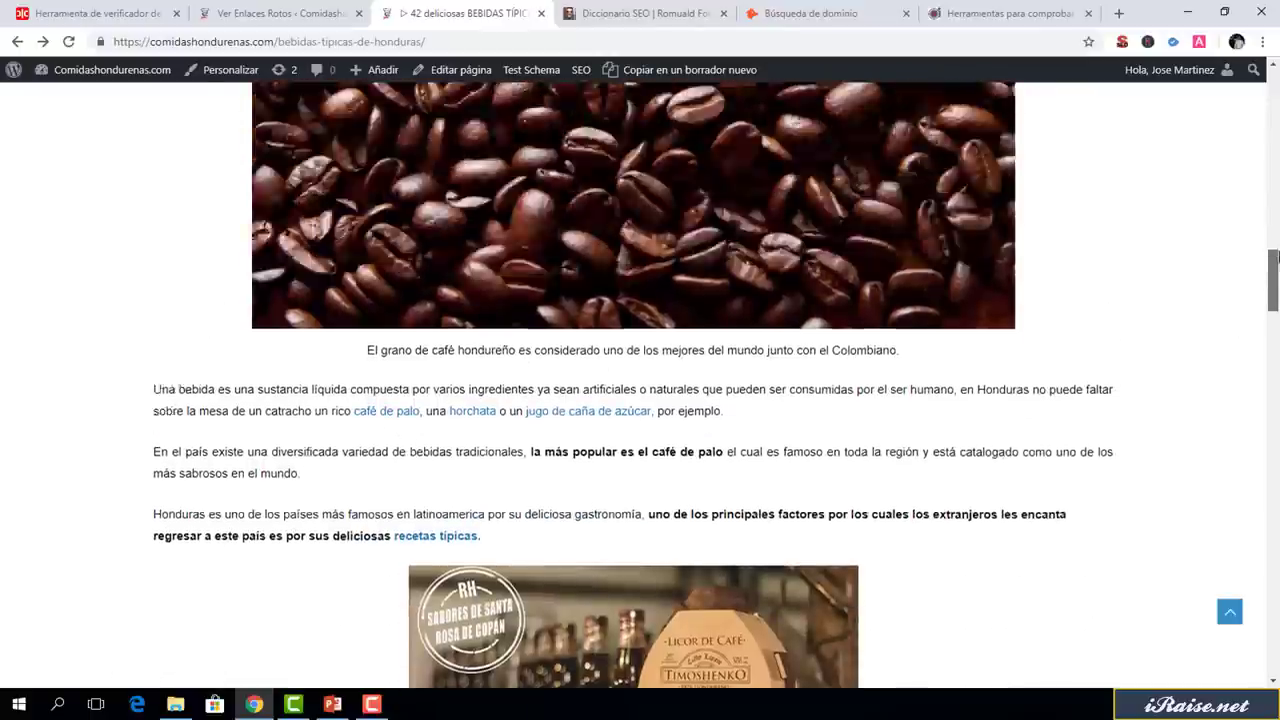
left_click_drag(1273, 290, 1268, 102)
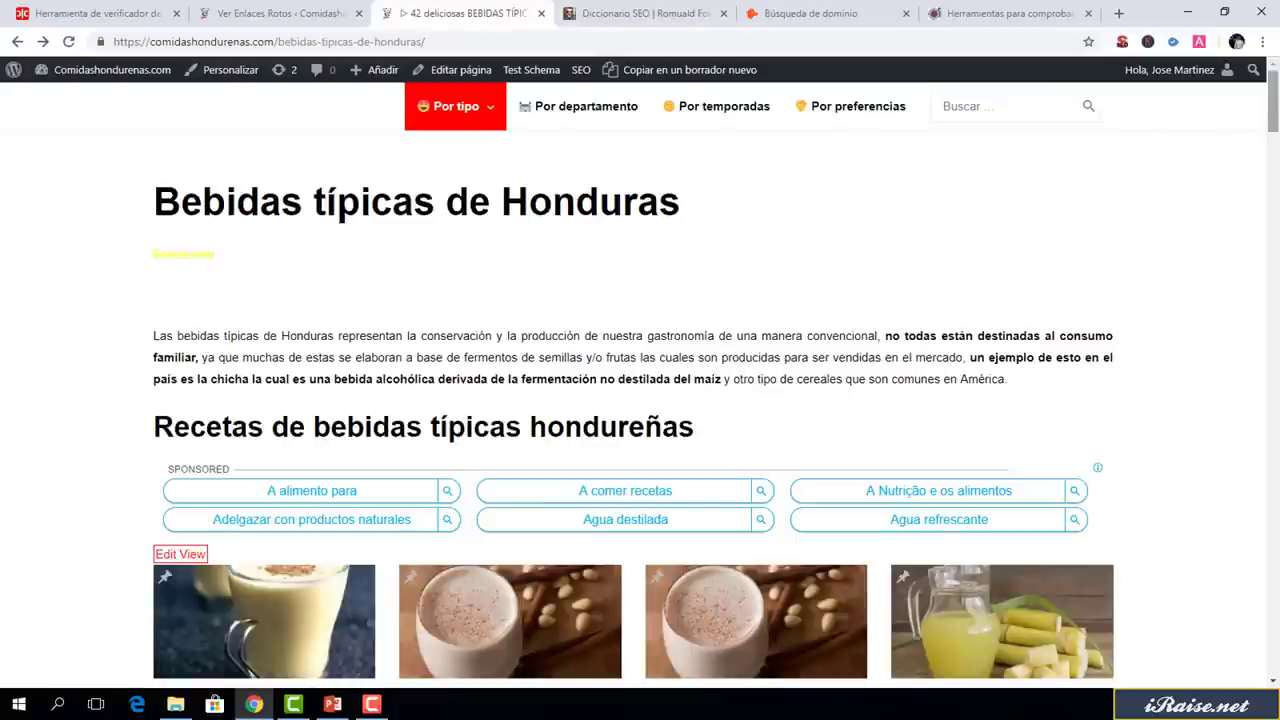
left_click_drag(1274, 108, 1277, 313)
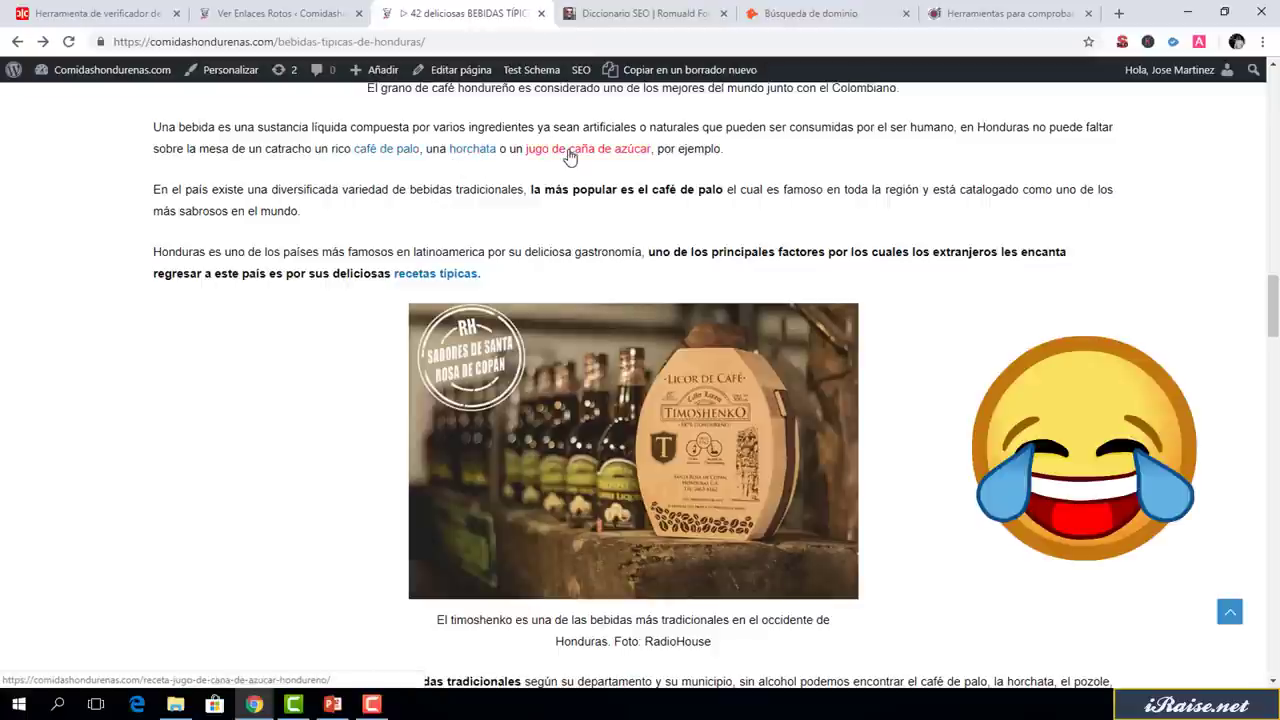
left_click(400, 150)
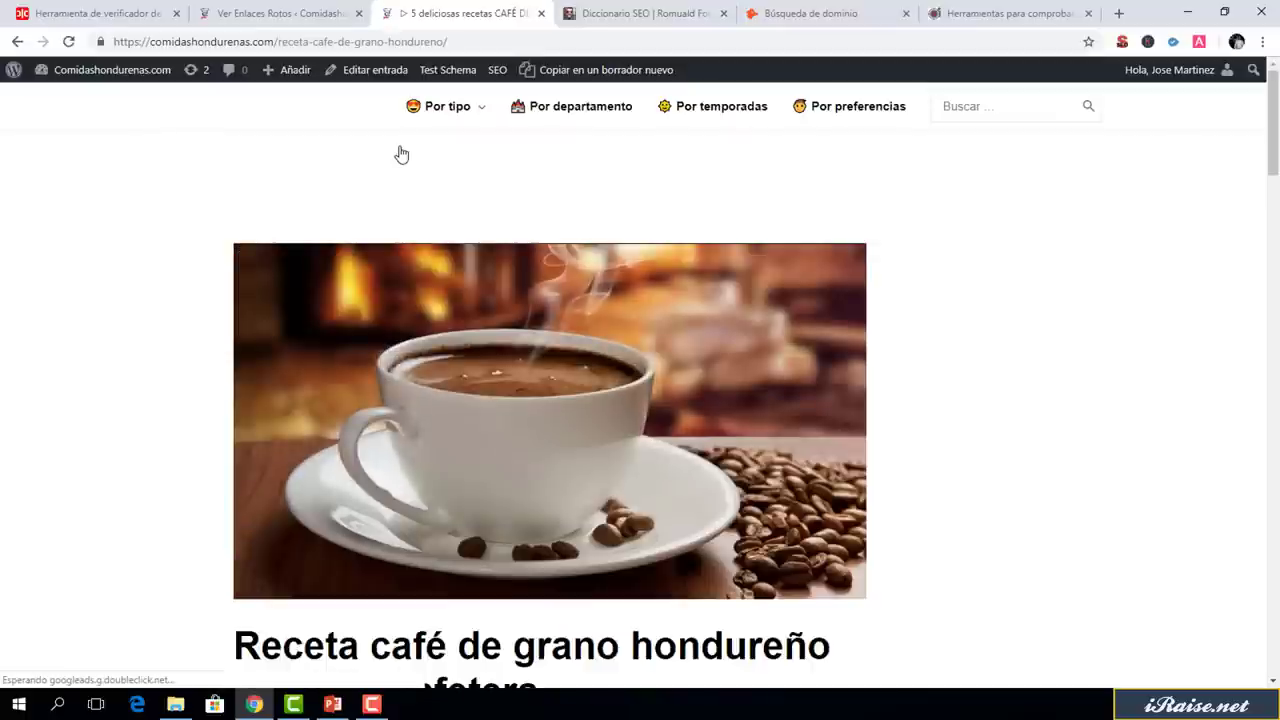
Return to the broken links list and review its Advertencias and Redirecciones filters for the corrected café de palo link
left_click_drag(1275, 165, 1277, 245)
left_click(290, 13)
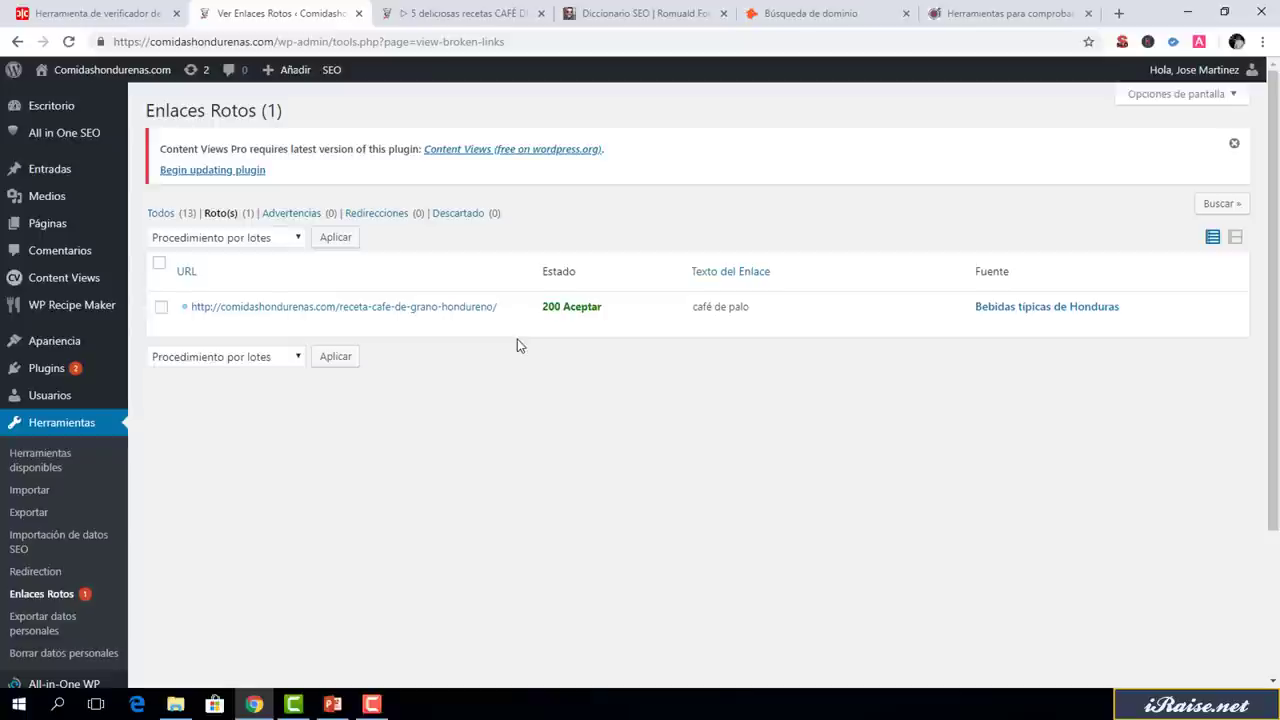
left_click(287, 216)
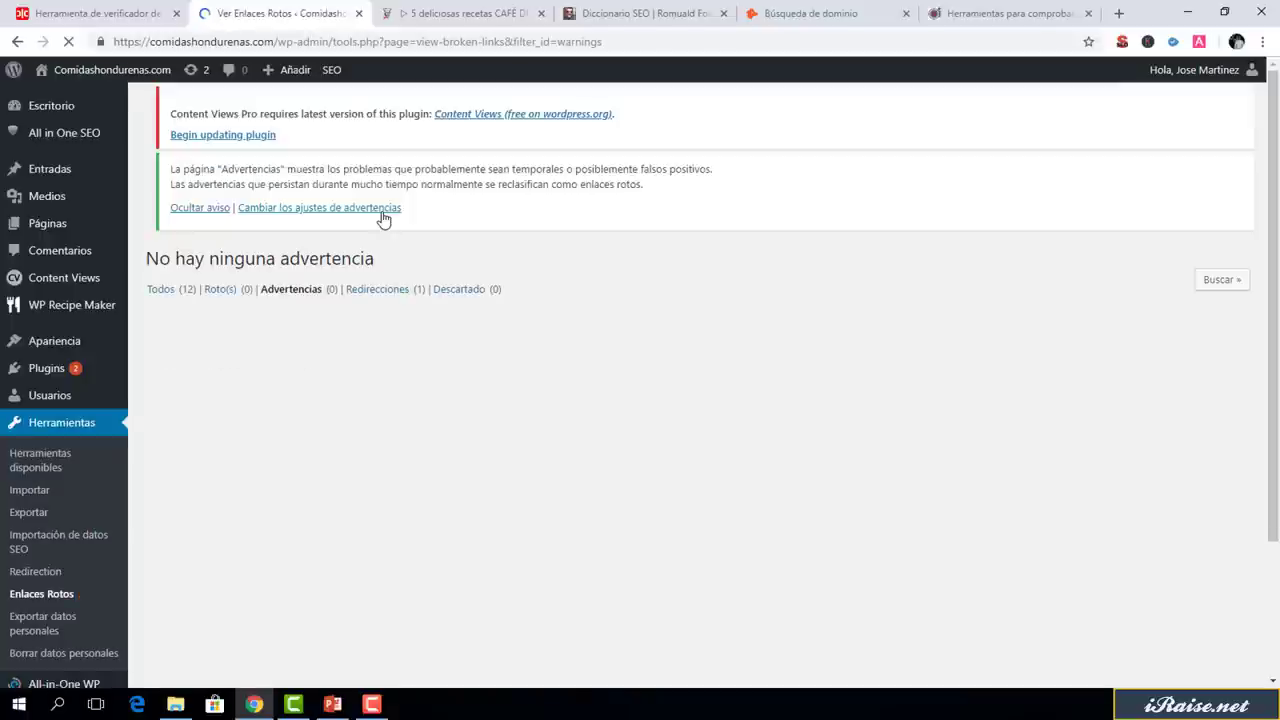
left_click(391, 290)
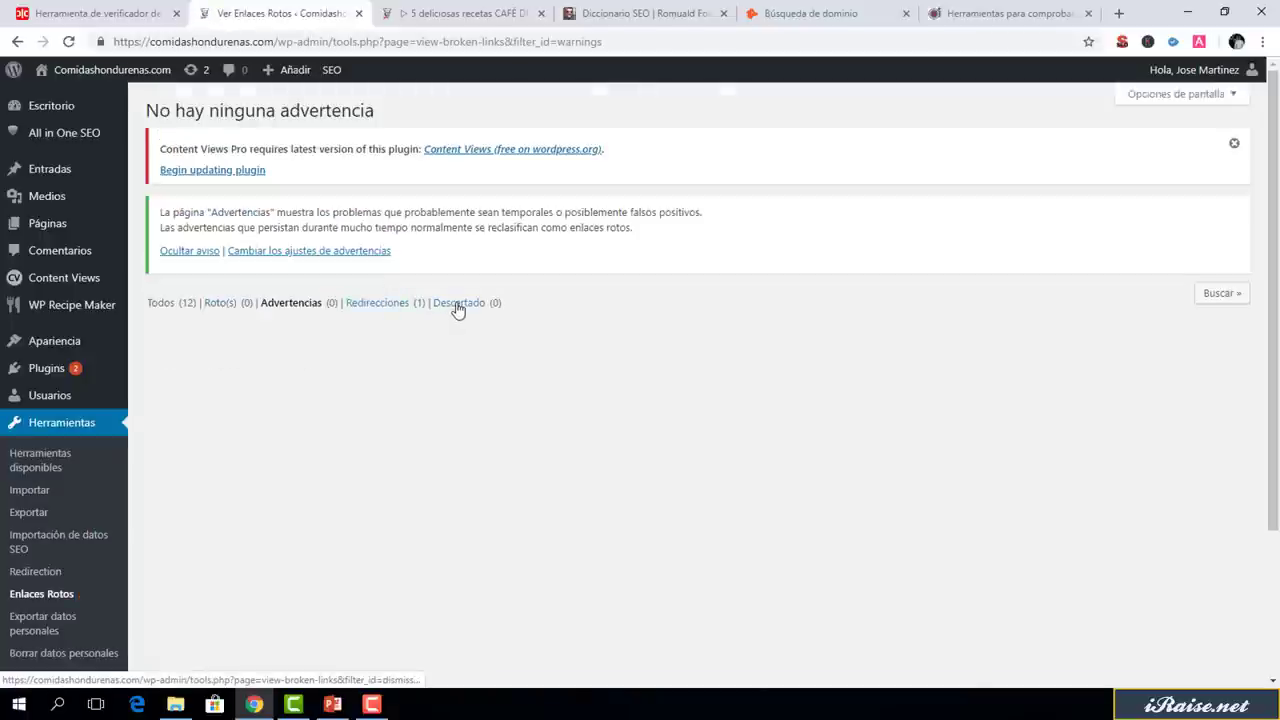
left_click(381, 305)
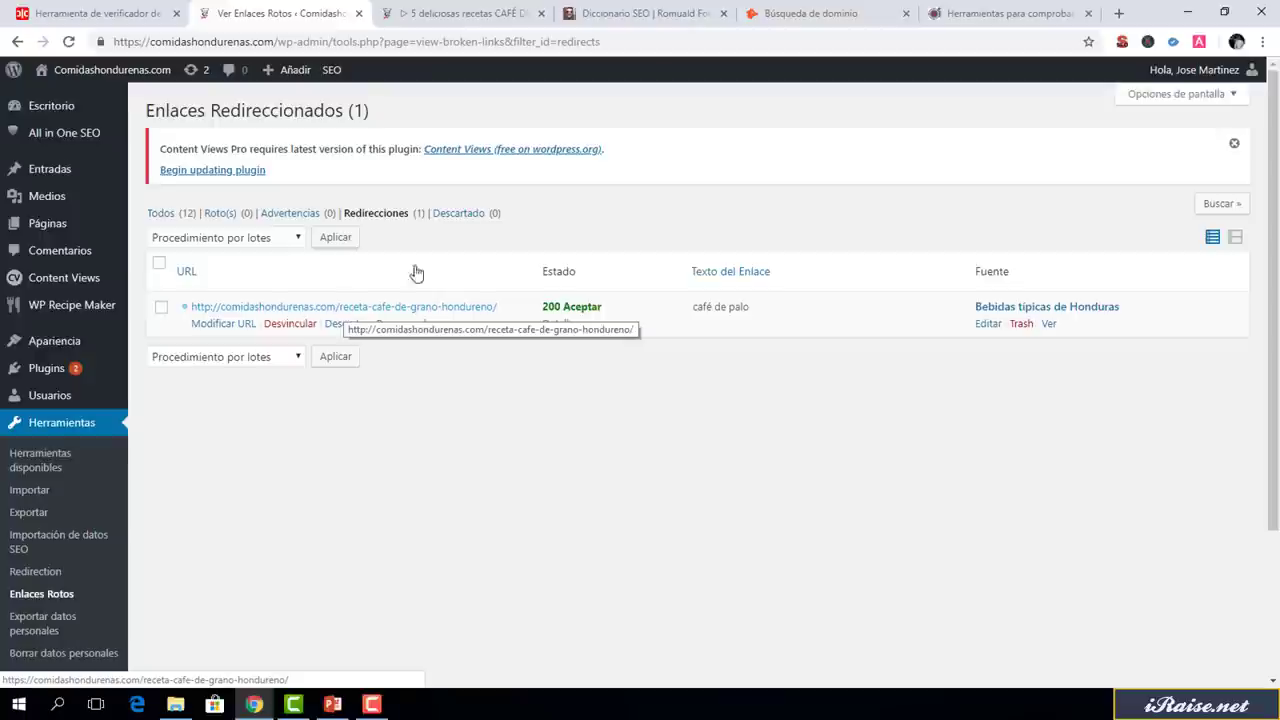
left_click(790, 13)
key("ctrl+1")
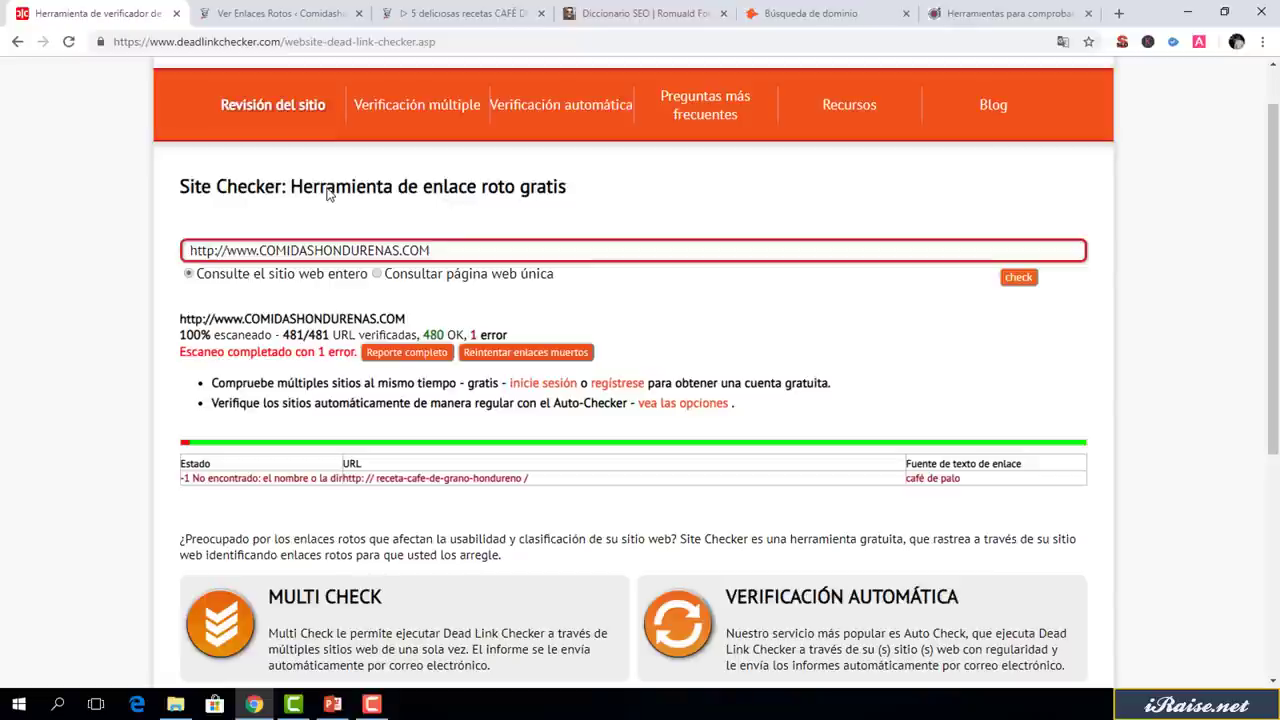
left_click(590, 13)
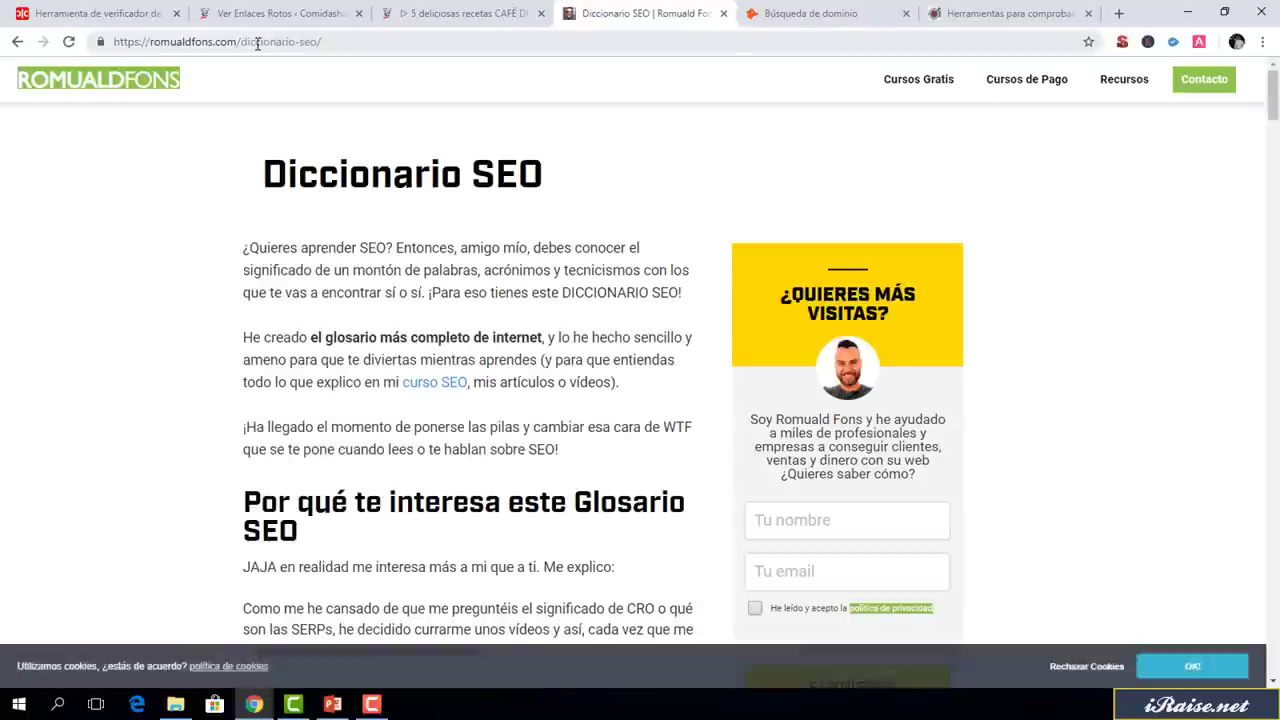
left_click_drag(237, 43, 63, 5)
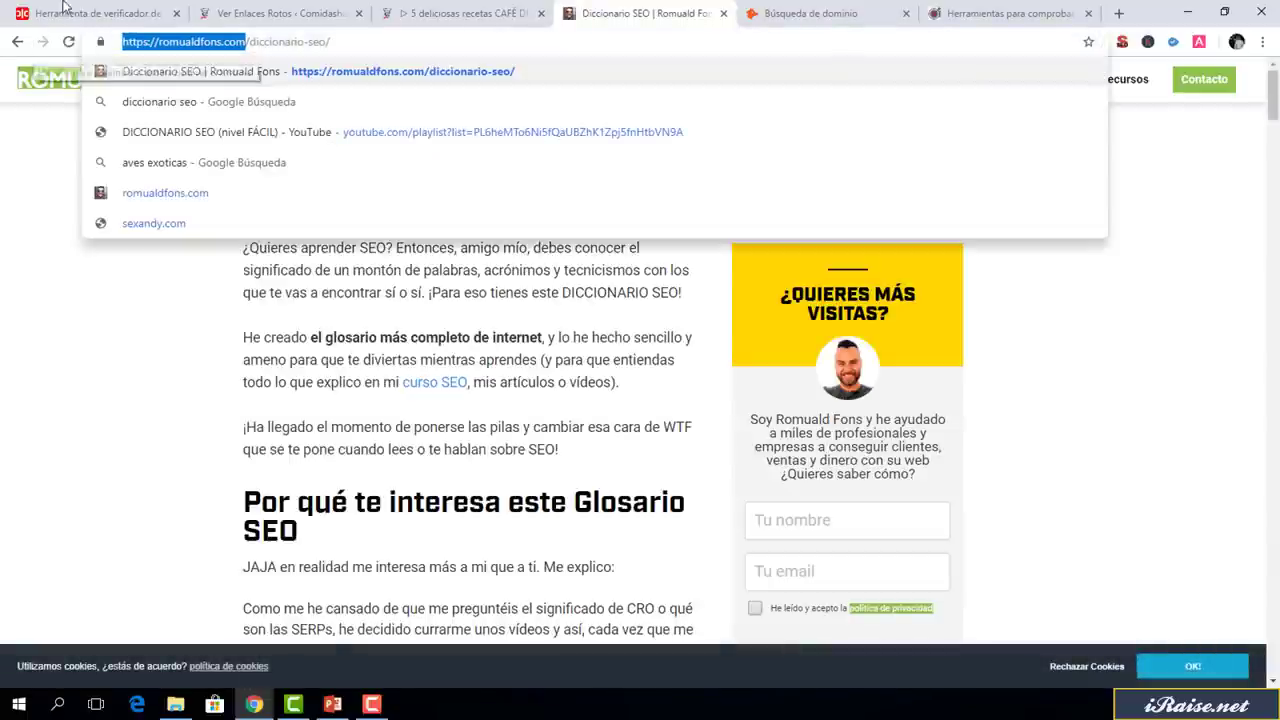
key("ctrl+c")
left_click(63, 10)
triple_click(490, 248)
key("ctrl+v")
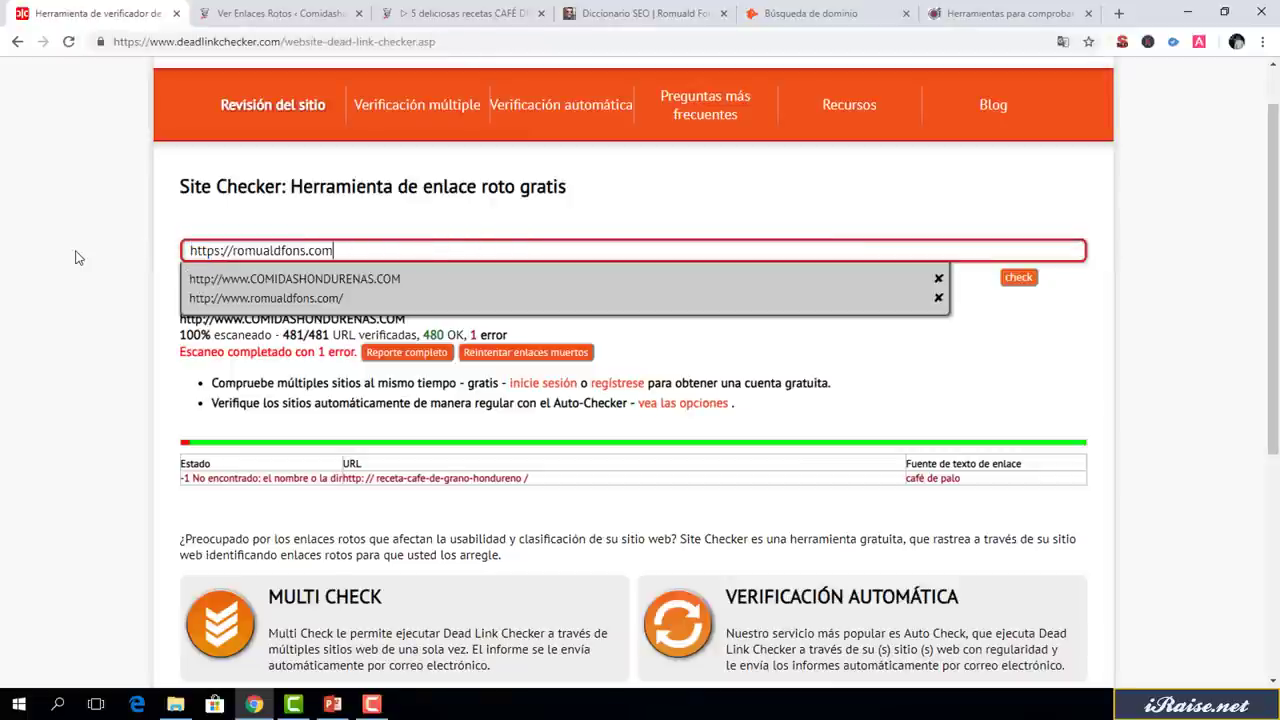
left_click(968, 311)
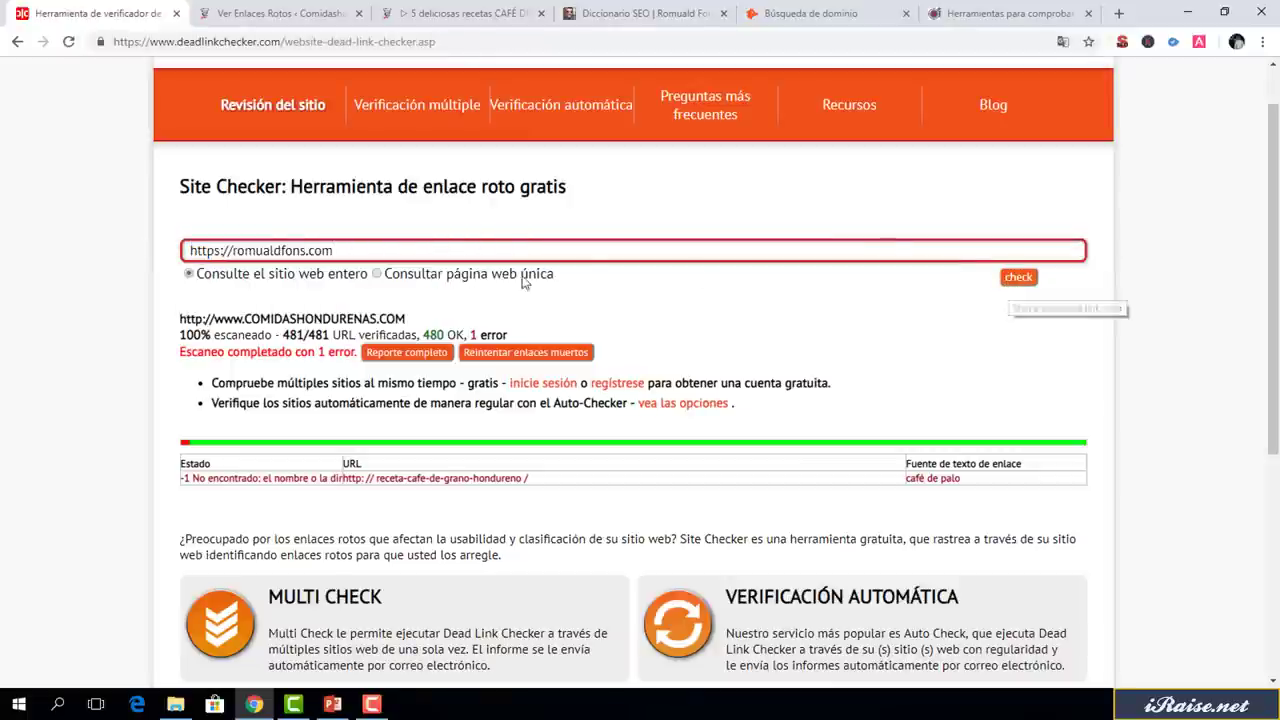
Start the broken link check of the entire website and submit the requested captcha code
left_click(1018, 278)
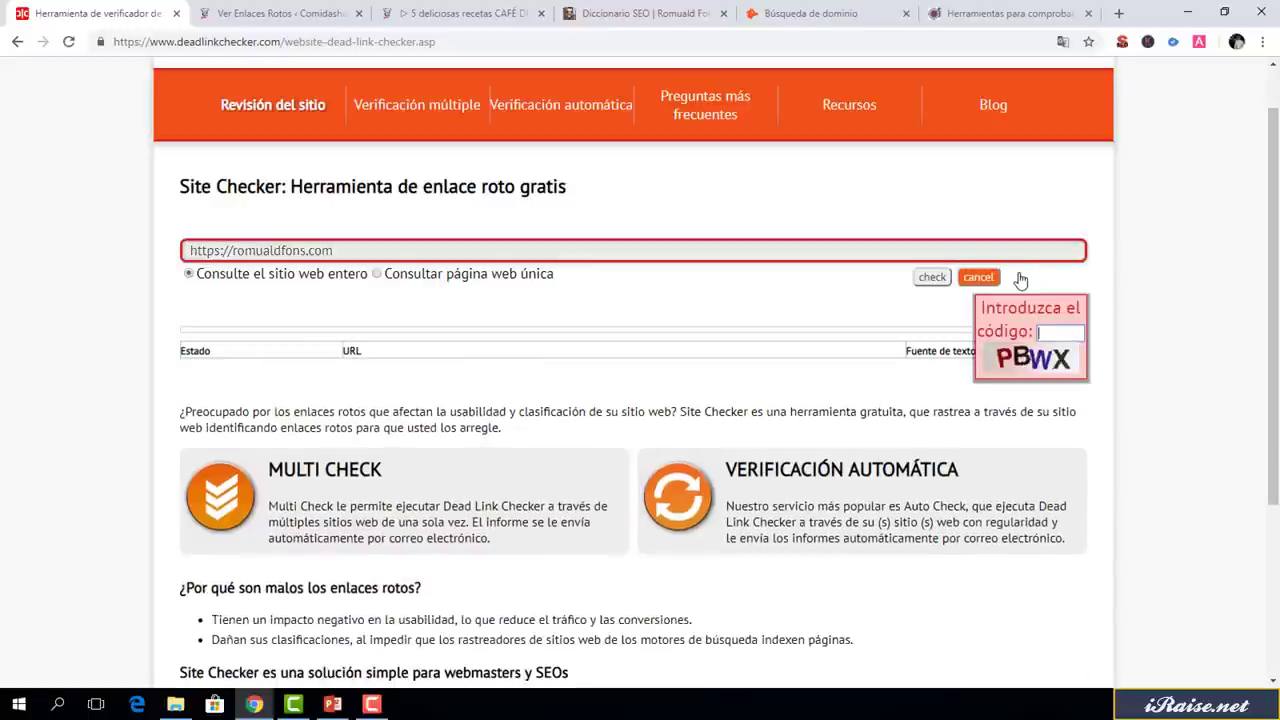
type("PBWX")
key("Return")
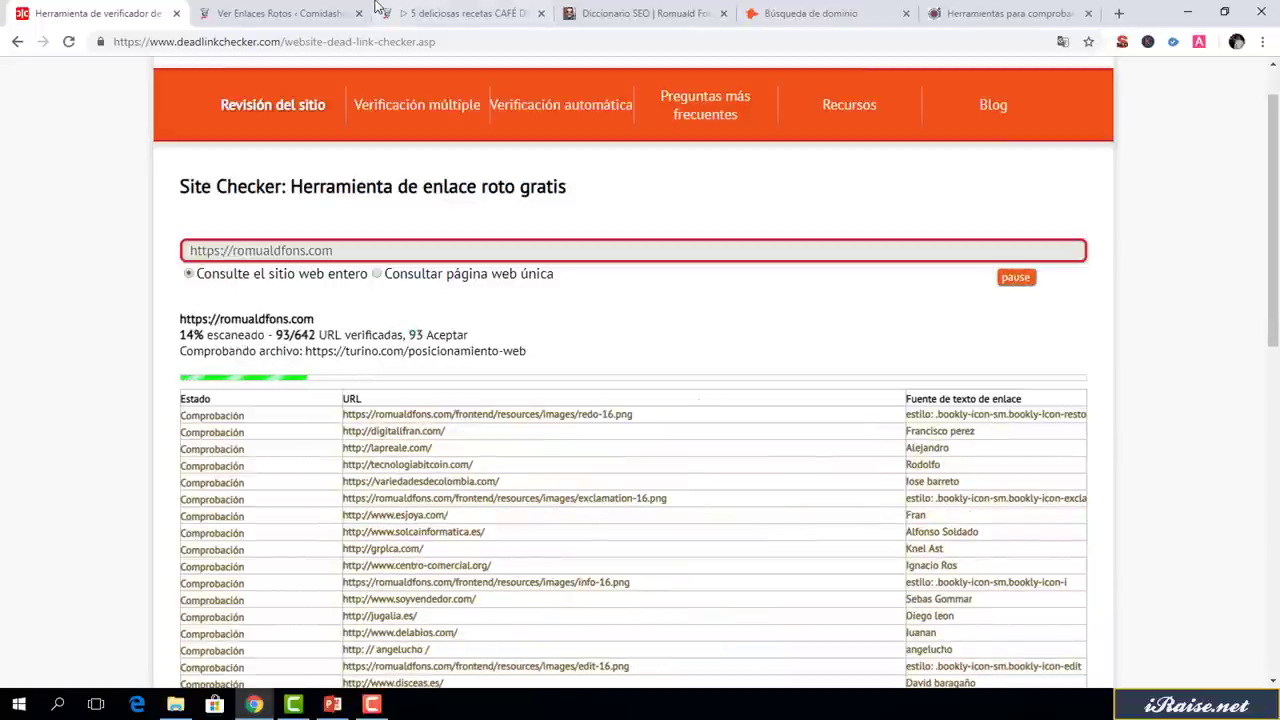
left_click(640, 13)
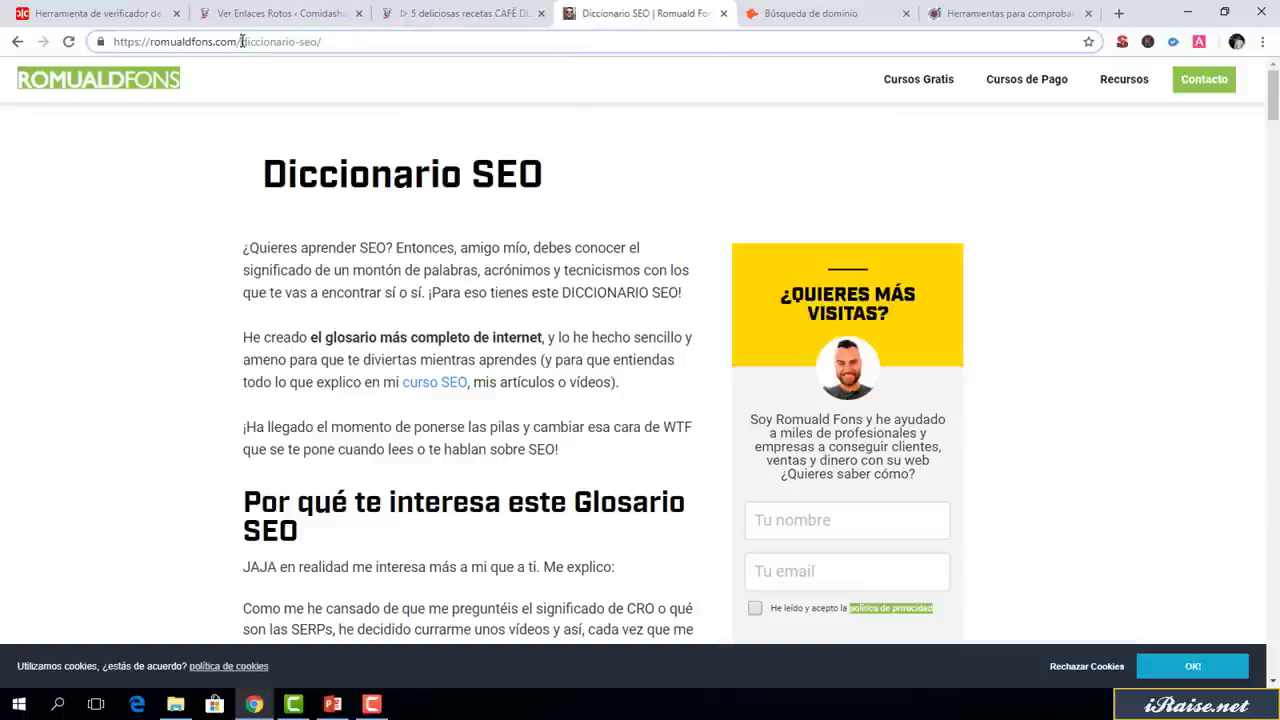
left_click_drag(241, 41, 368, 41)
type("curso-seo")
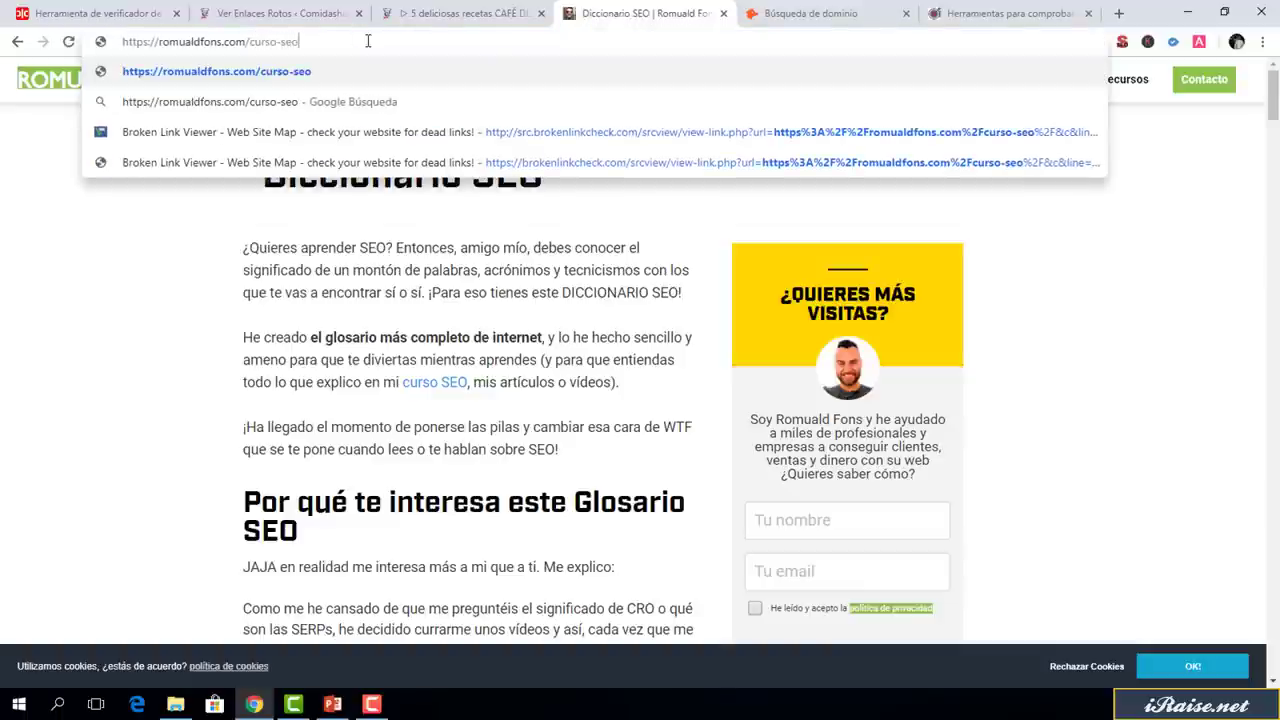
key("Return")
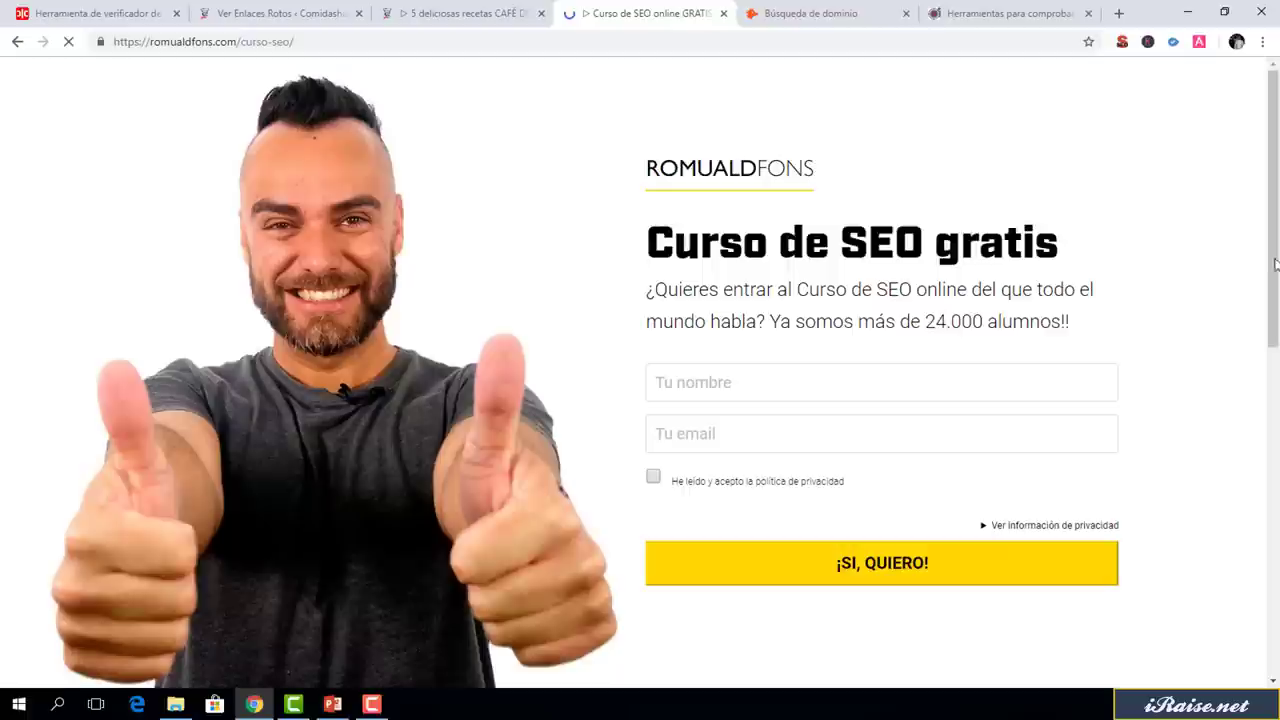
scroll(688, 261, "down", 7)
left_click_drag(1275, 588, 1277, 273)
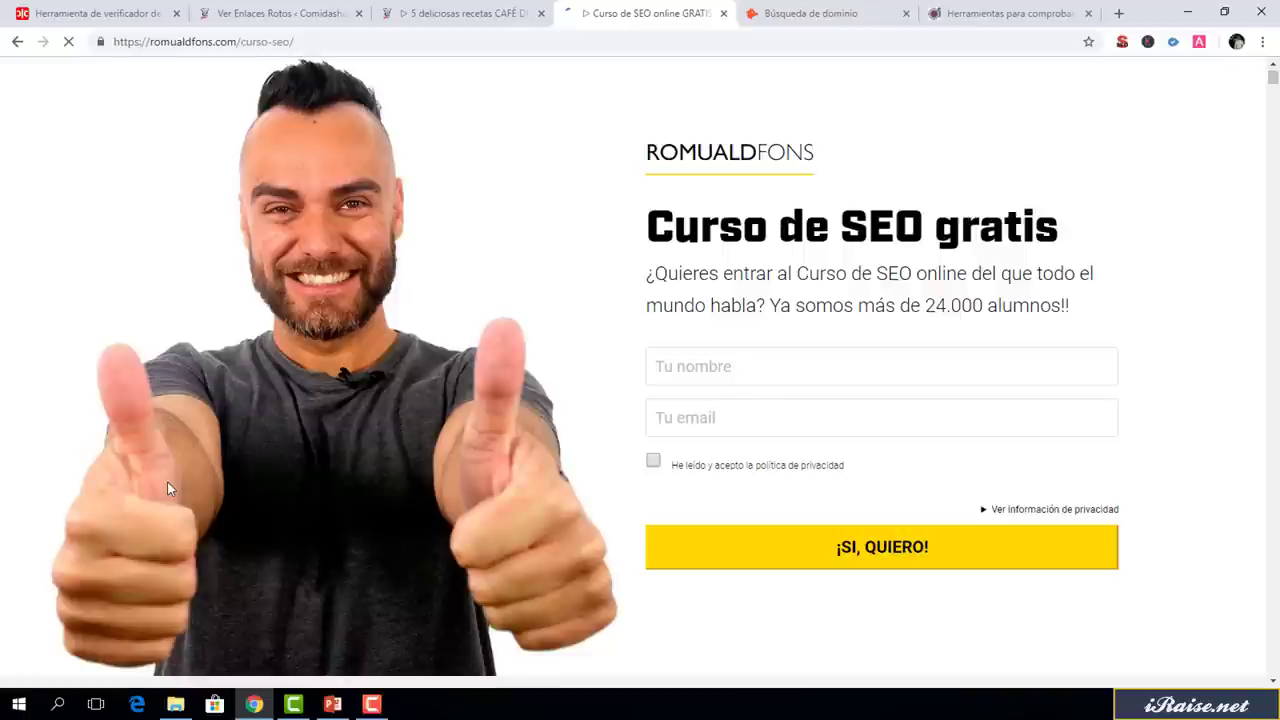
left_click(100, 13)
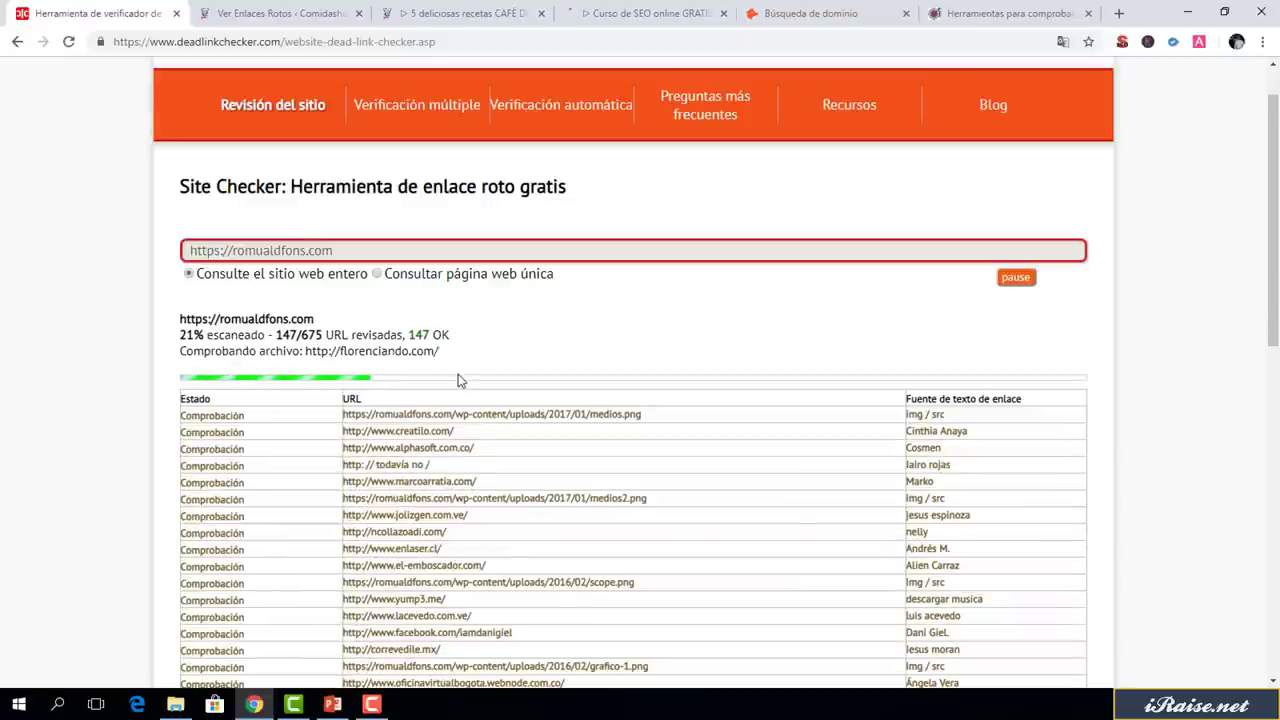